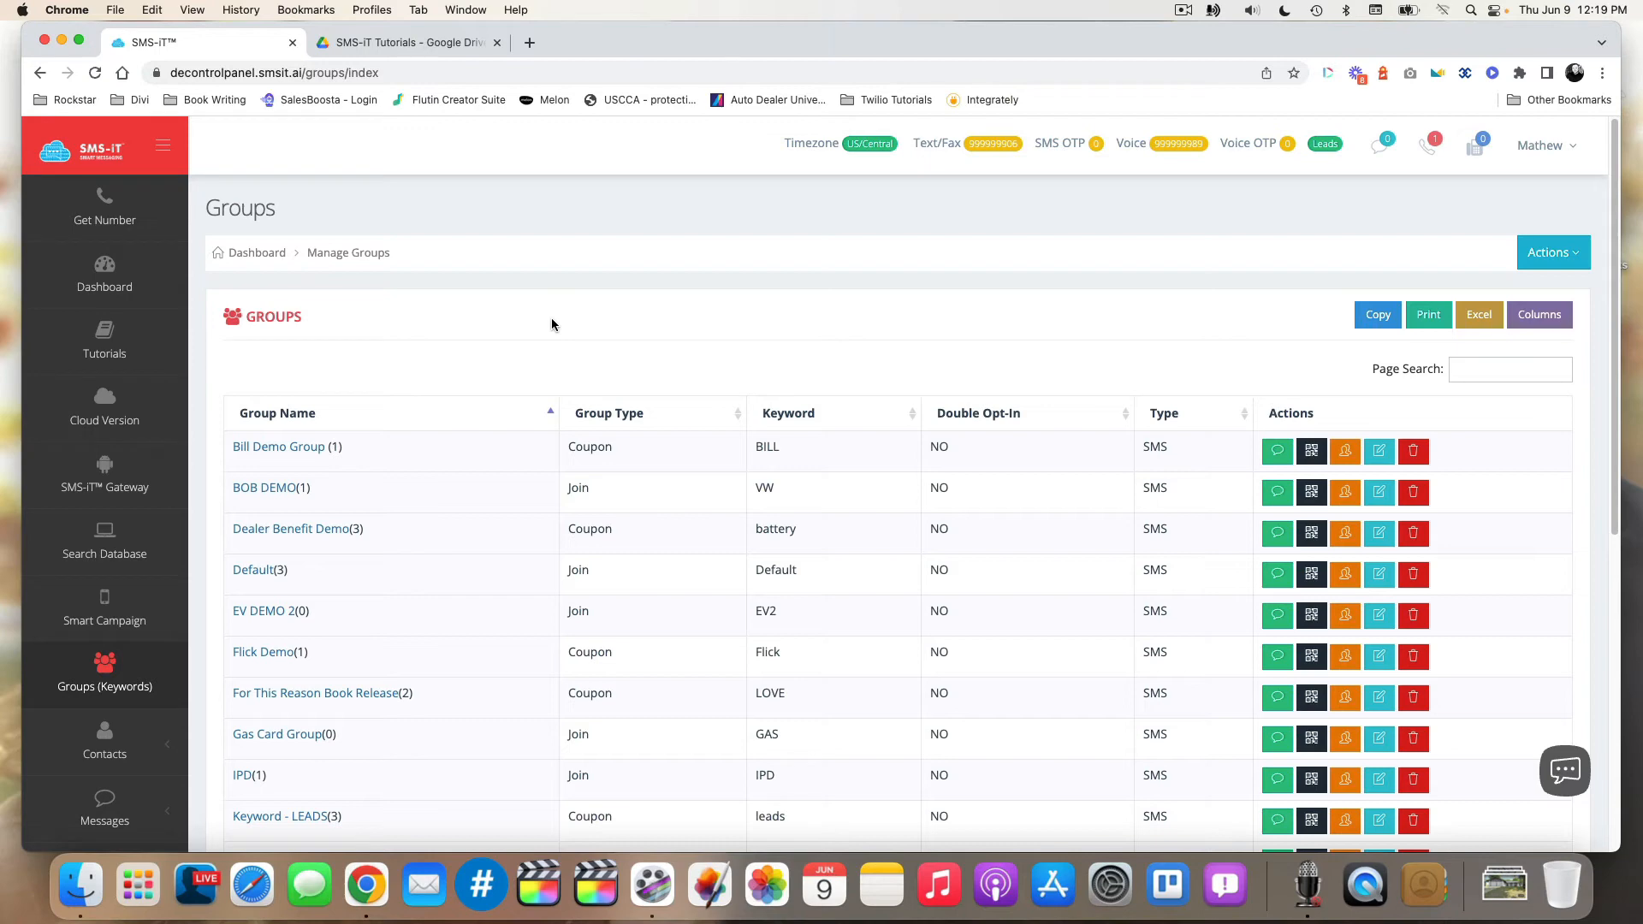
- Sort the groups table by keyword and back by group name, and view the QR code of Bill Demo Group before returning to the list
left_click(799, 418)
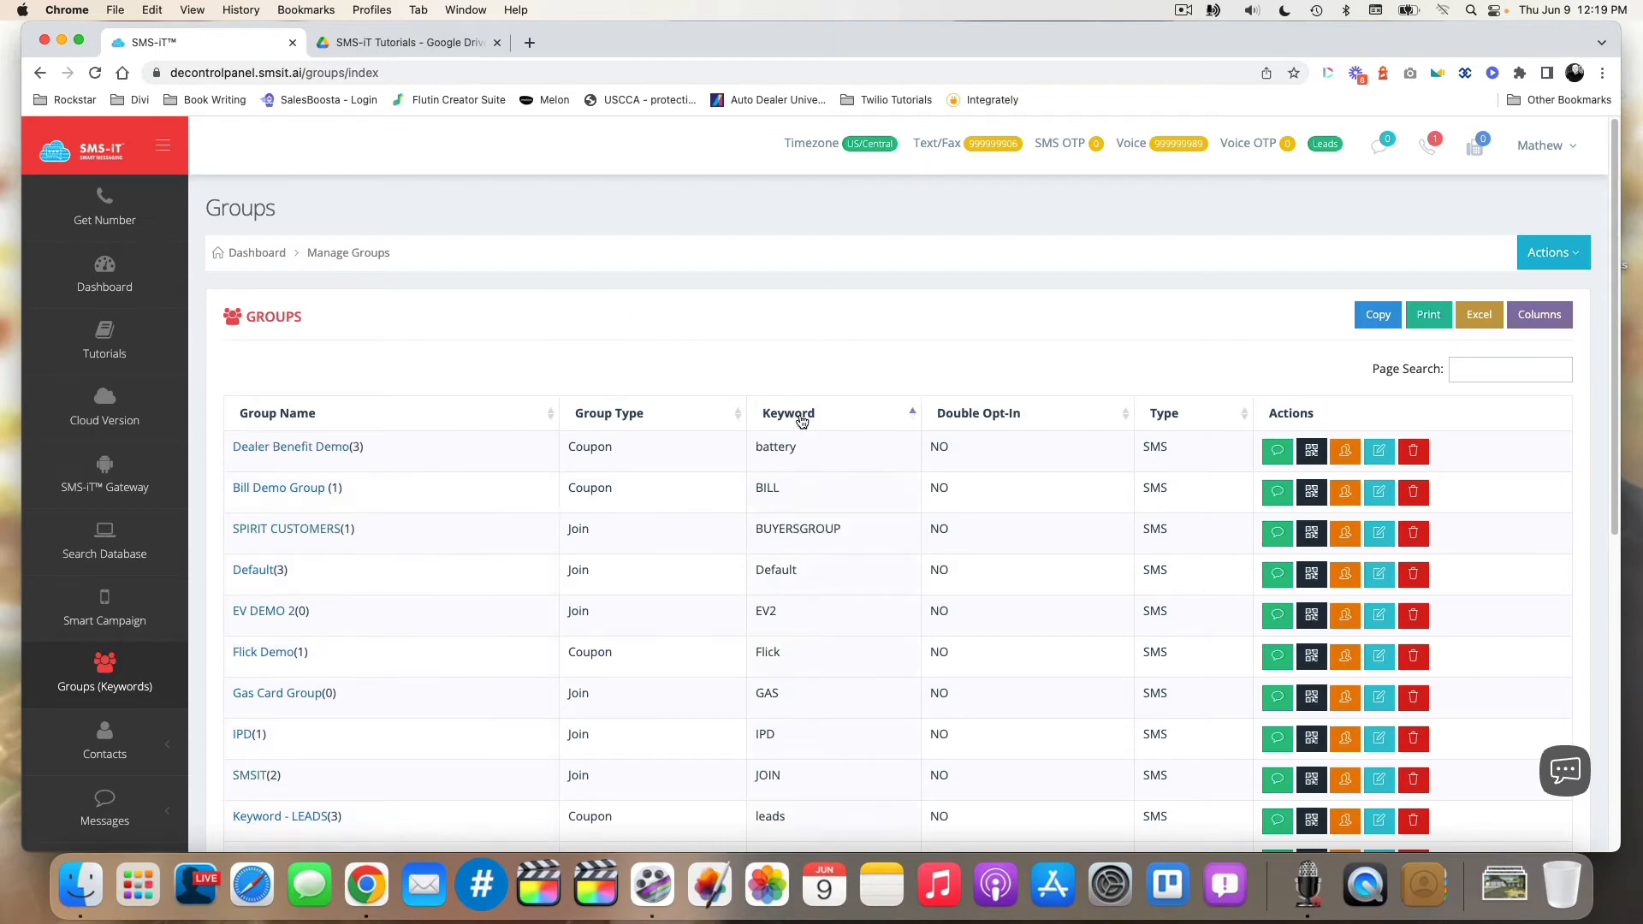
left_click(276, 412)
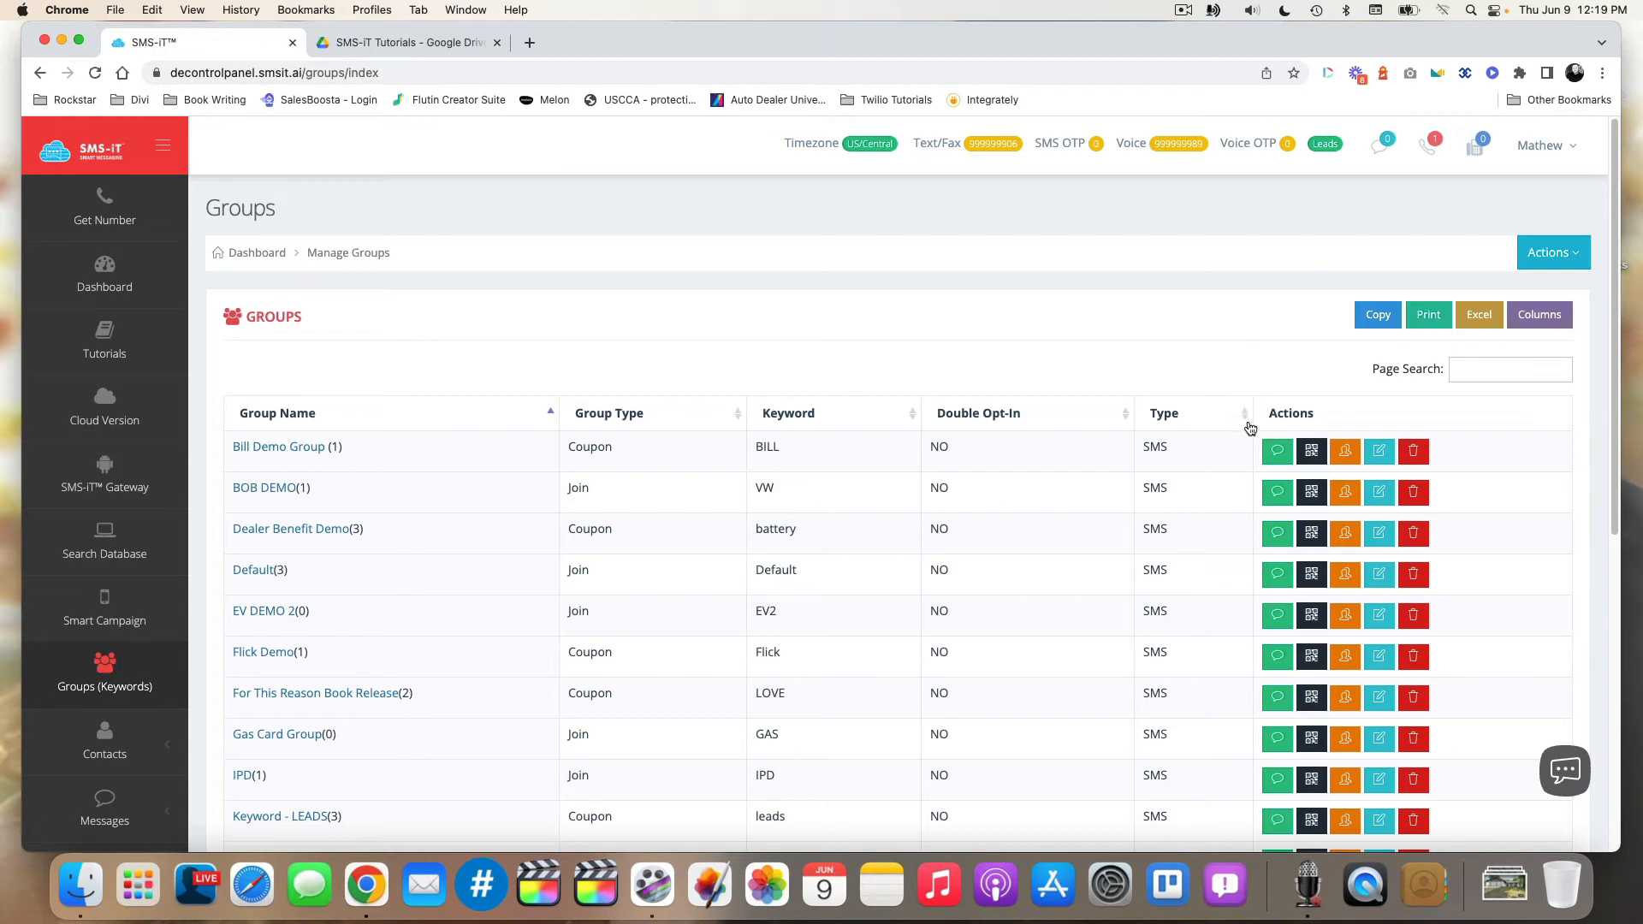
left_click(1313, 452)
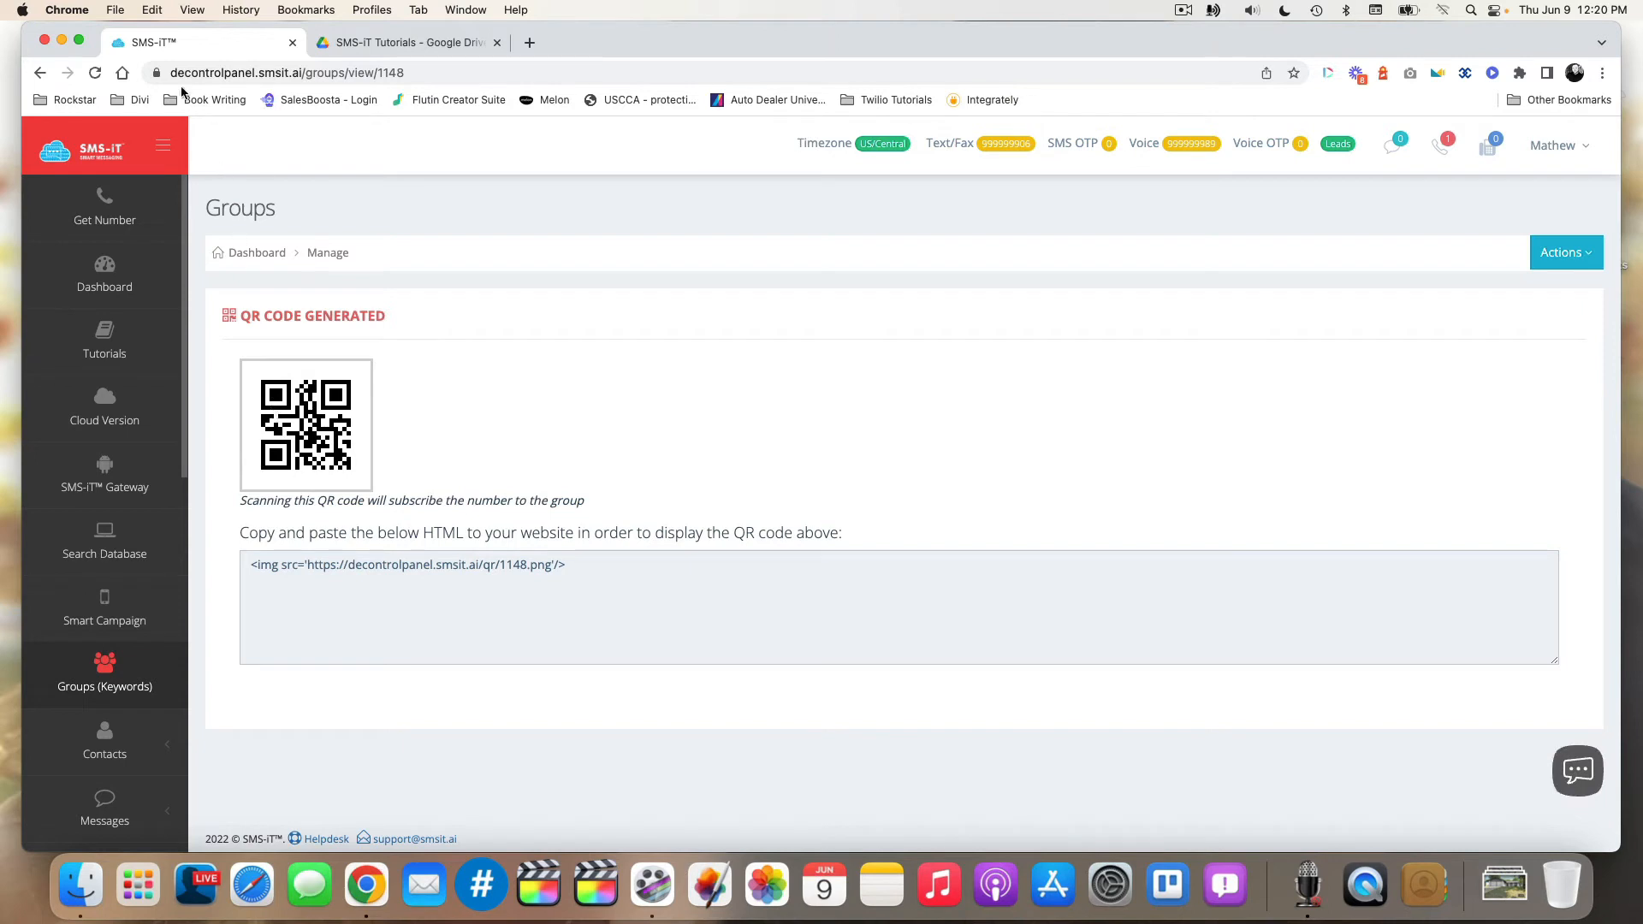
left_click(39, 75)
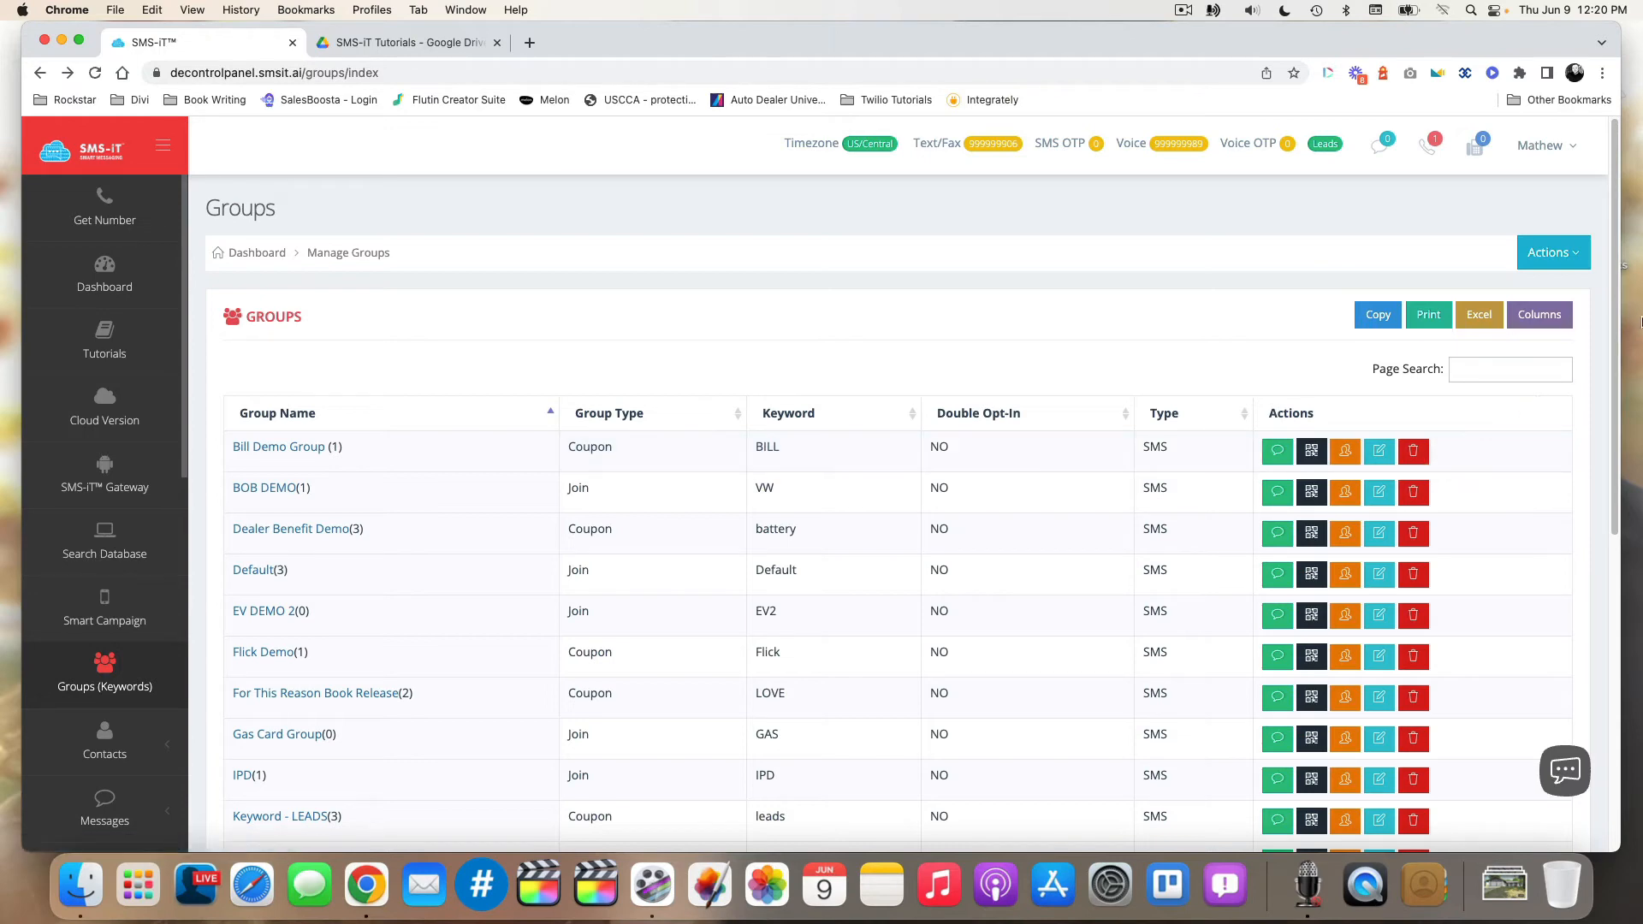
- Merge the SPIRIT CUSTOMERS group into Bill Demo Group and check both groups in the groups list
left_click(1562, 254)
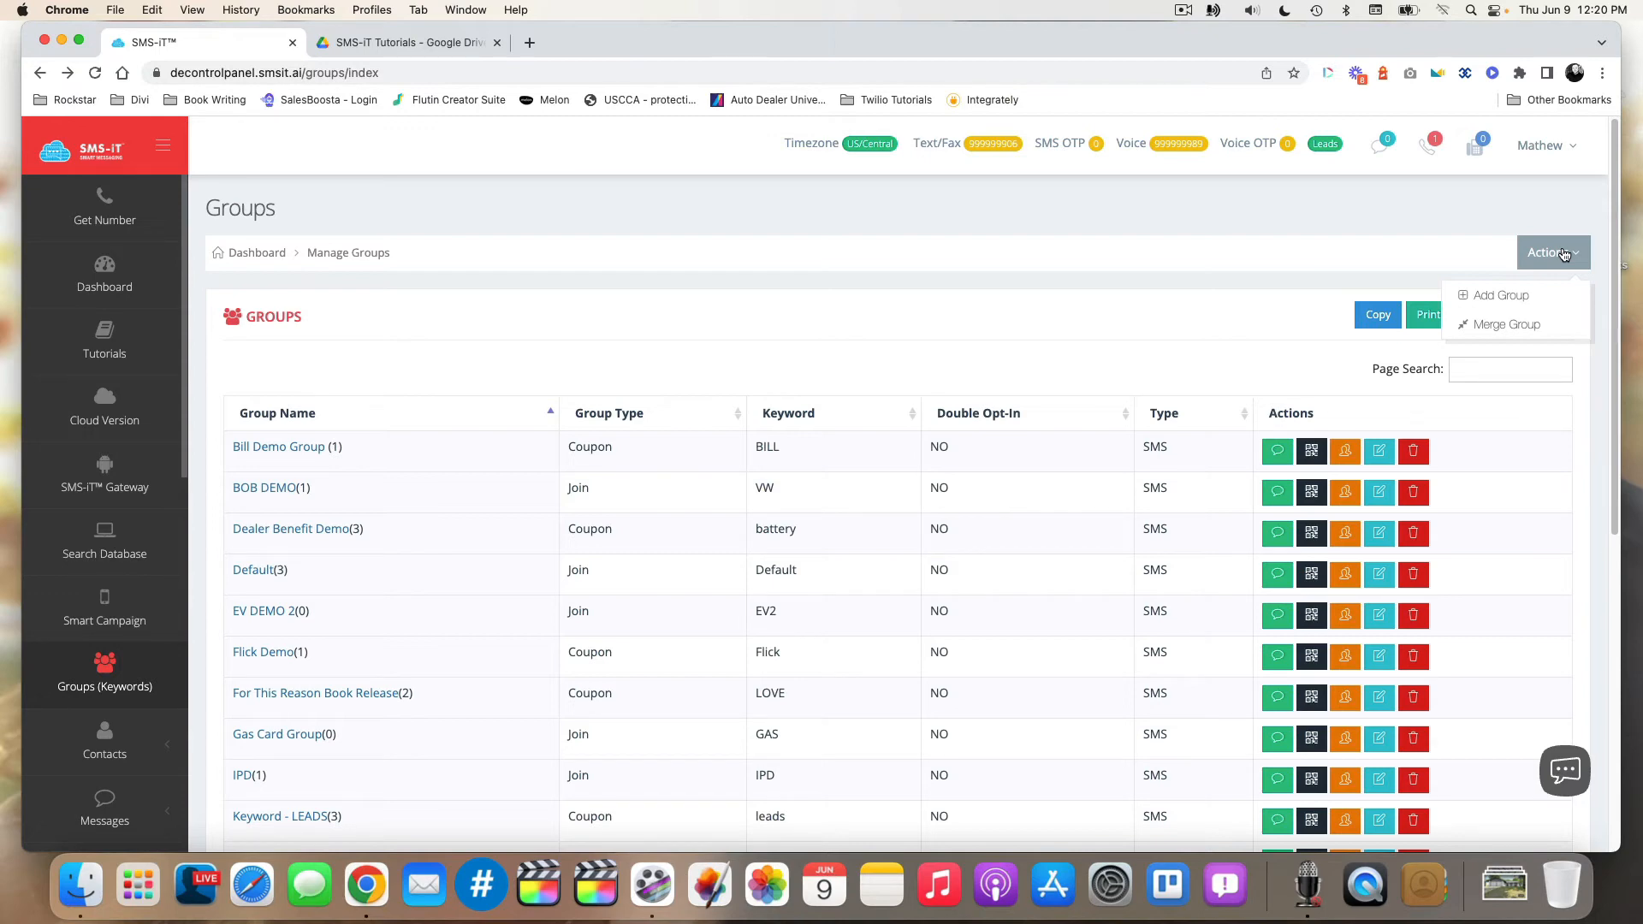
left_click(1538, 325)
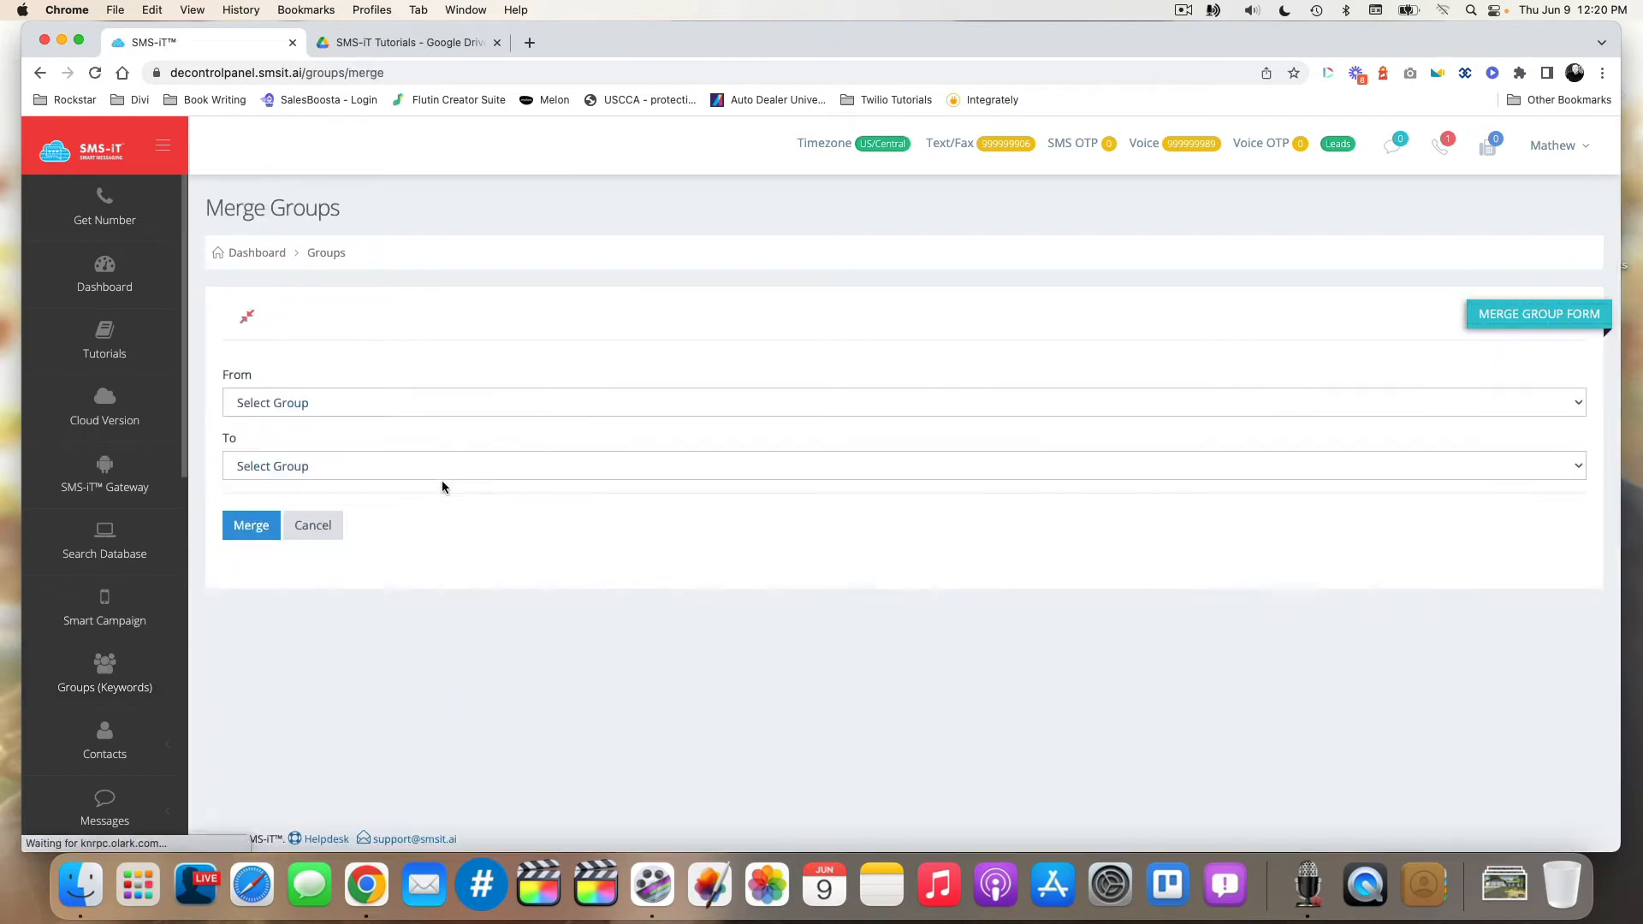
left_click(288, 403)
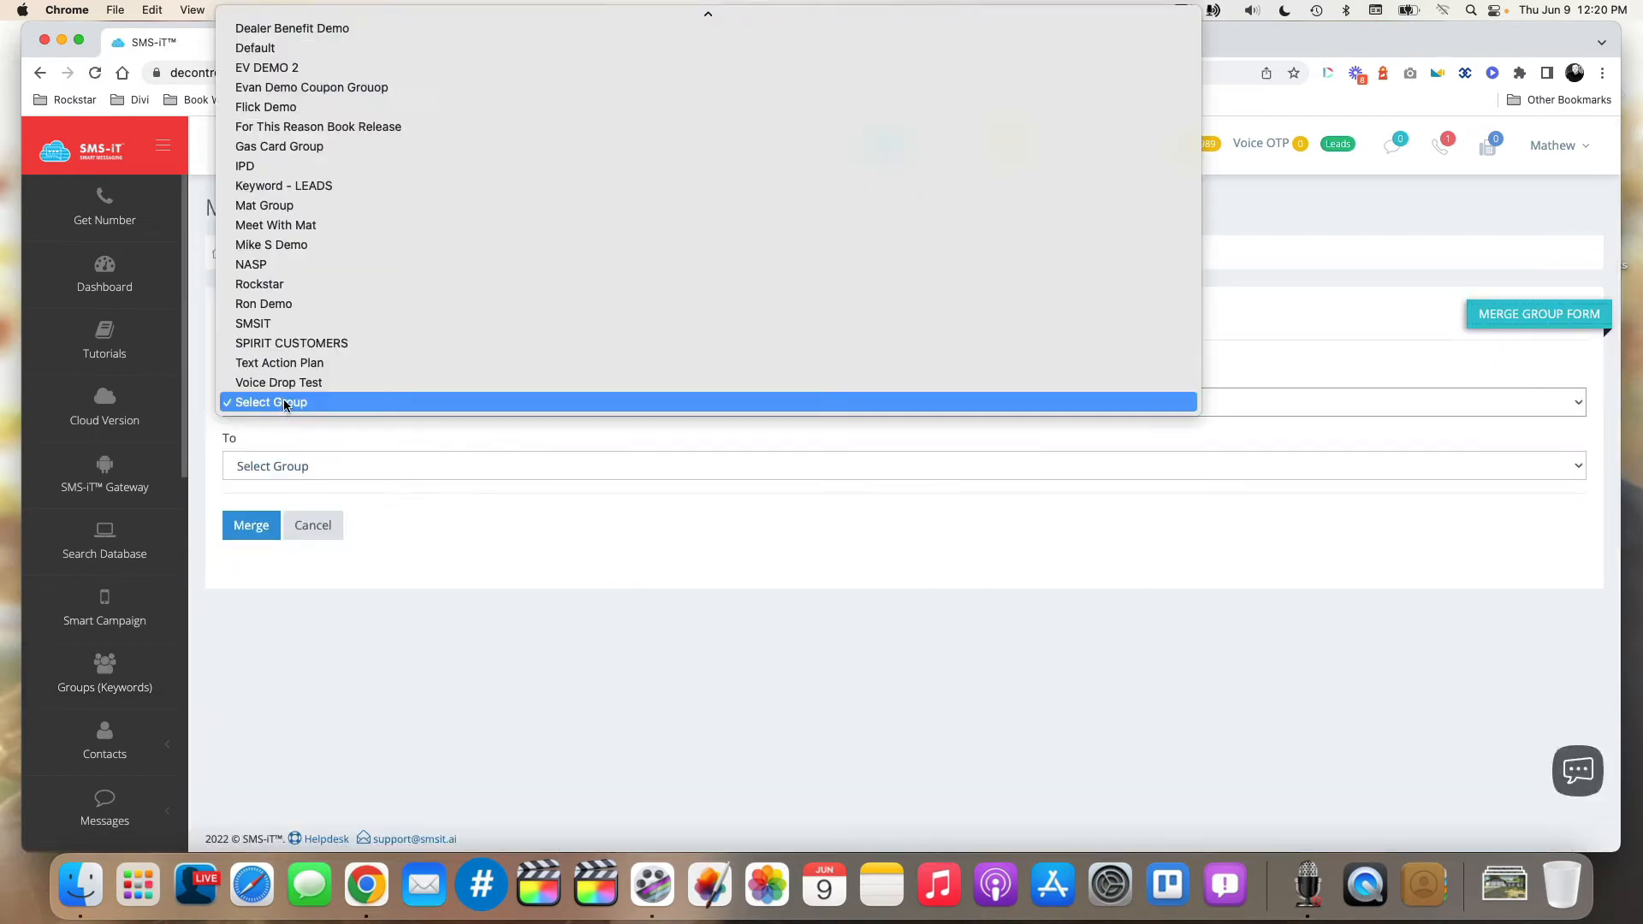
left_click(307, 343)
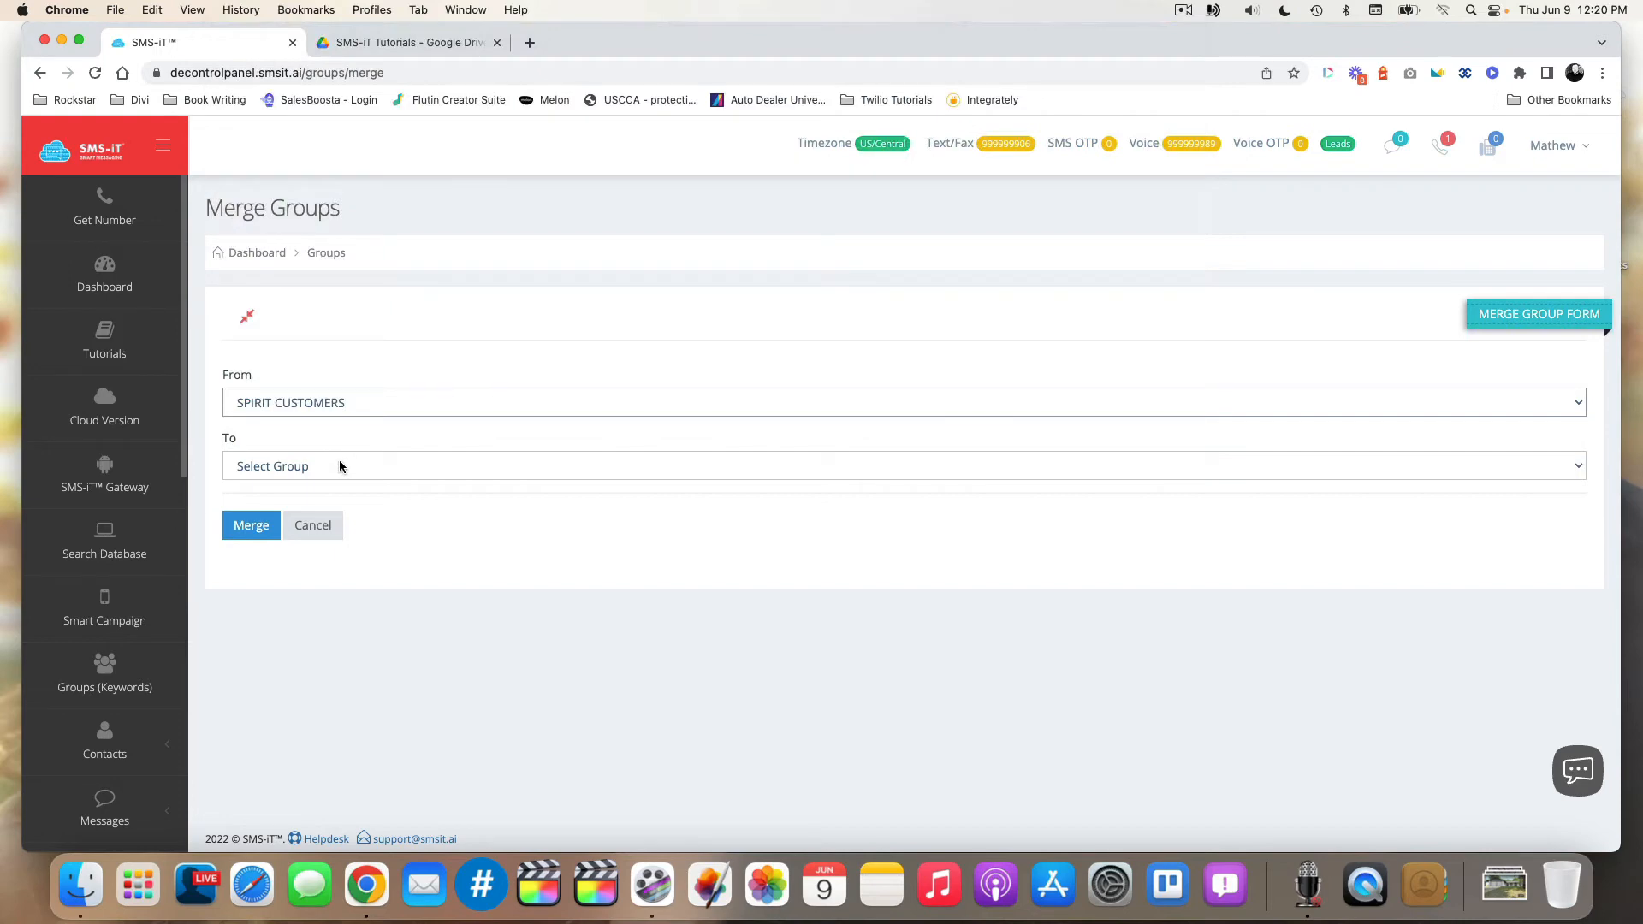
left_click(338, 466)
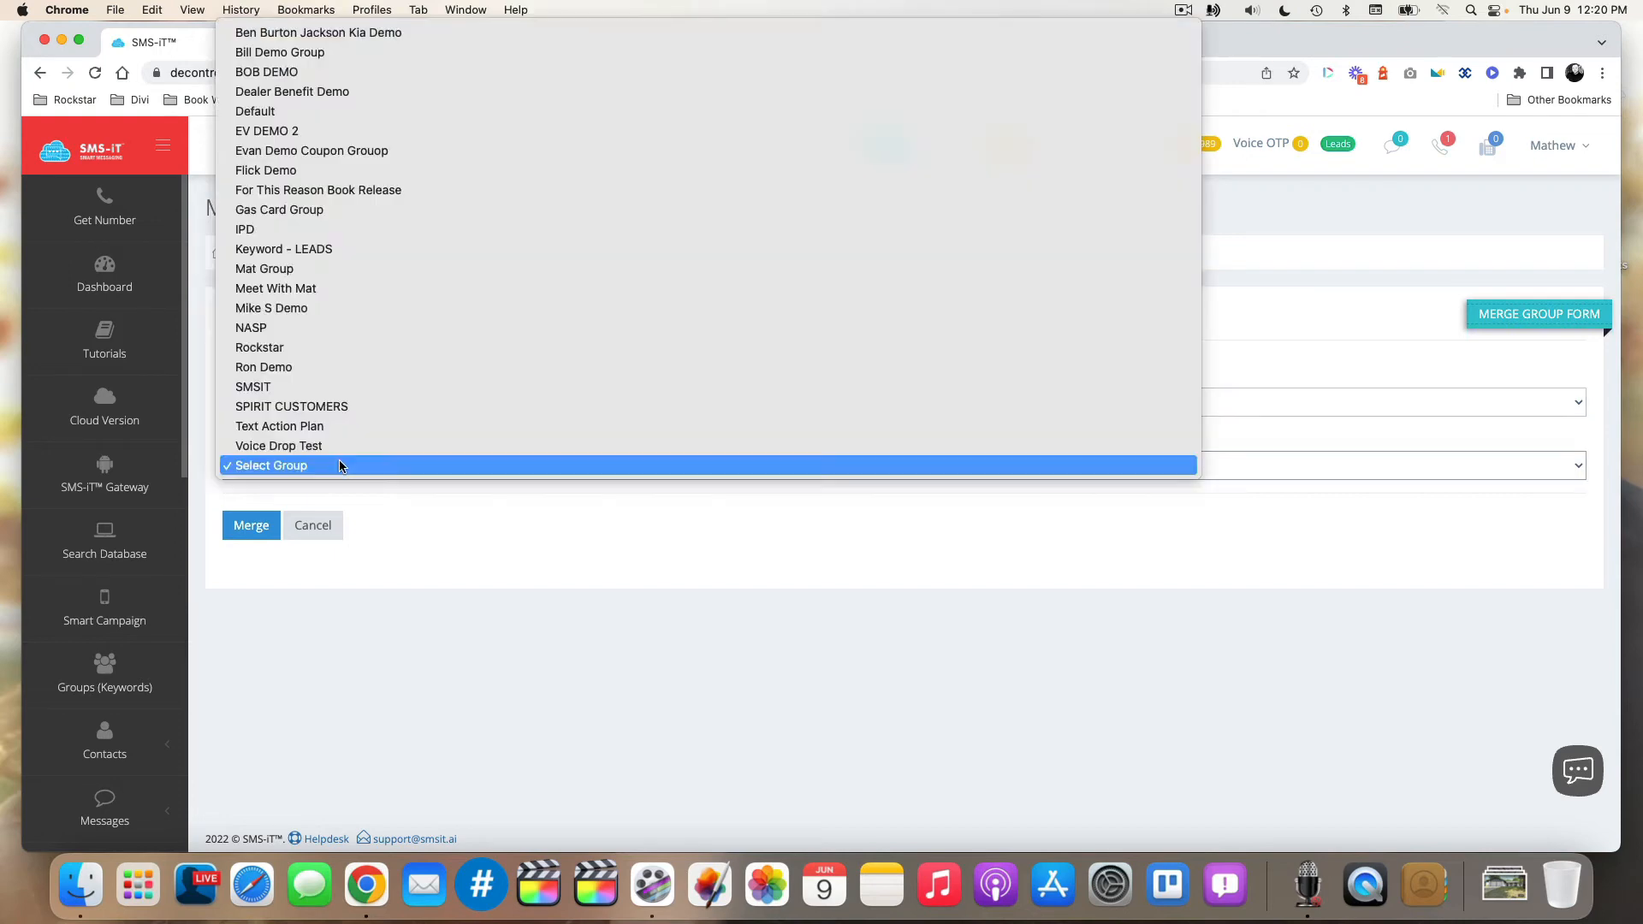
left_click(318, 52)
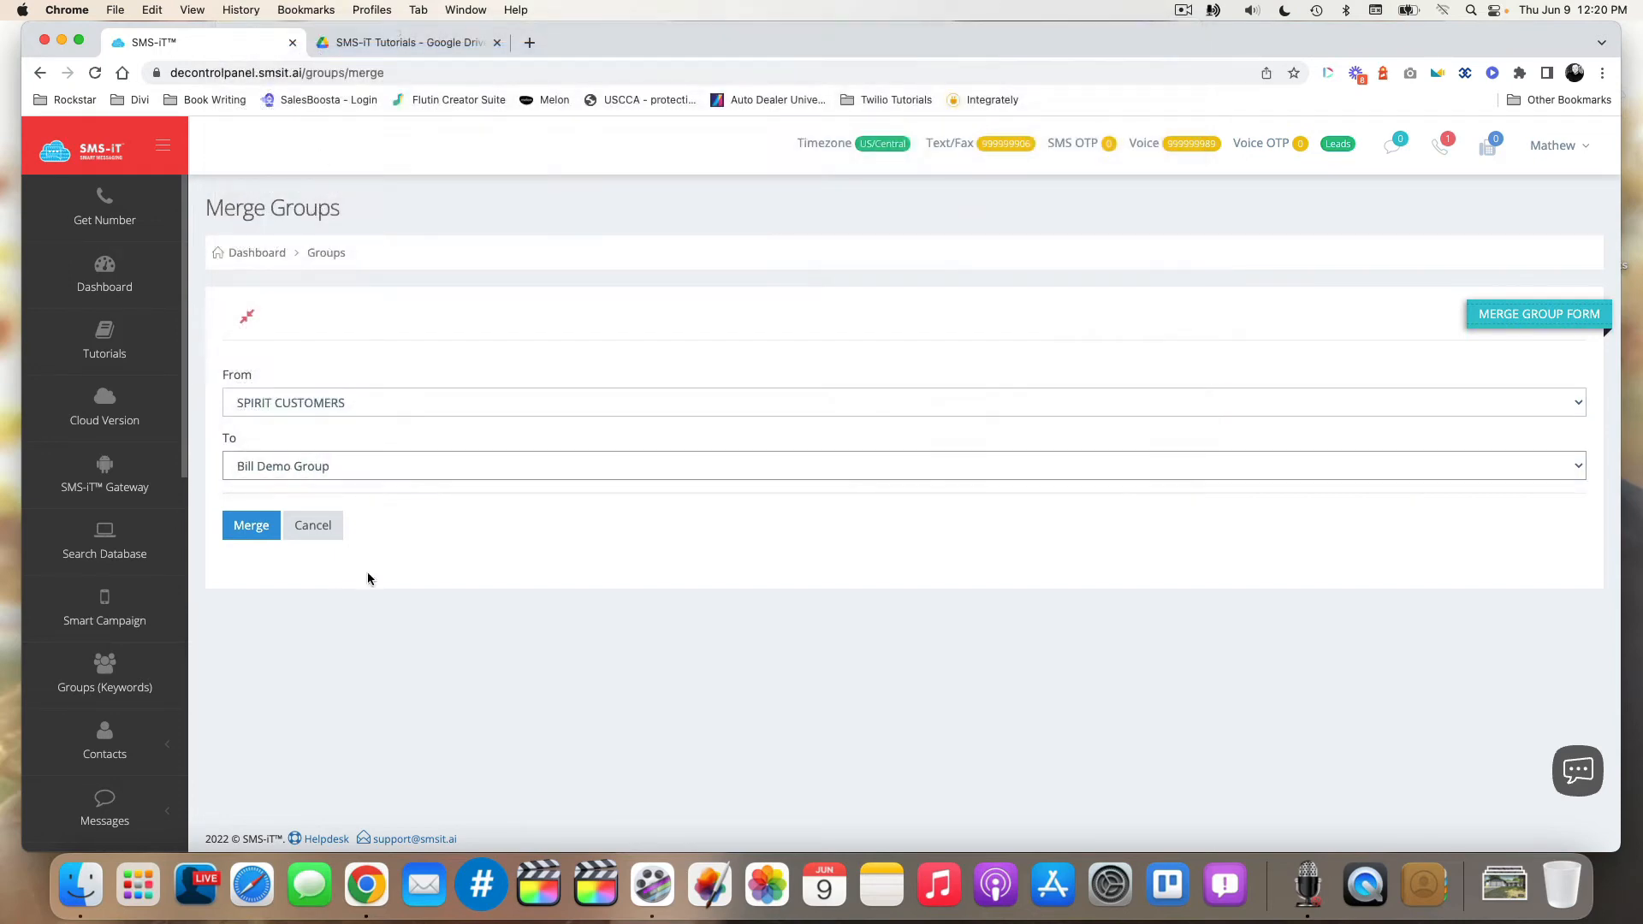
left_click(254, 524)
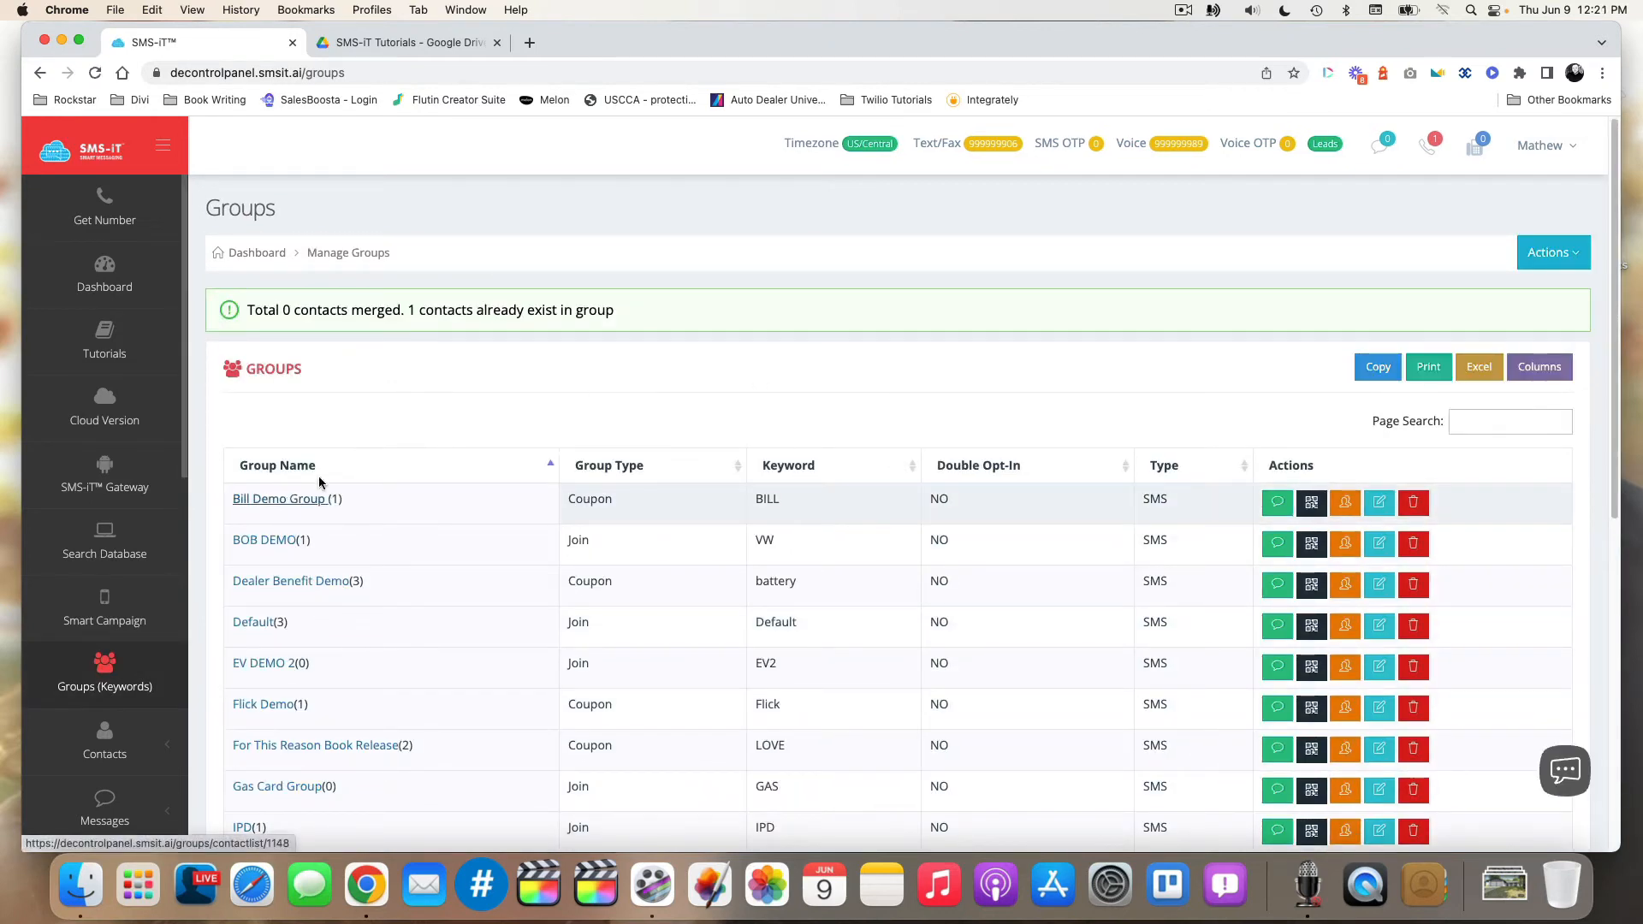
scroll(491, 423, "down", 10)
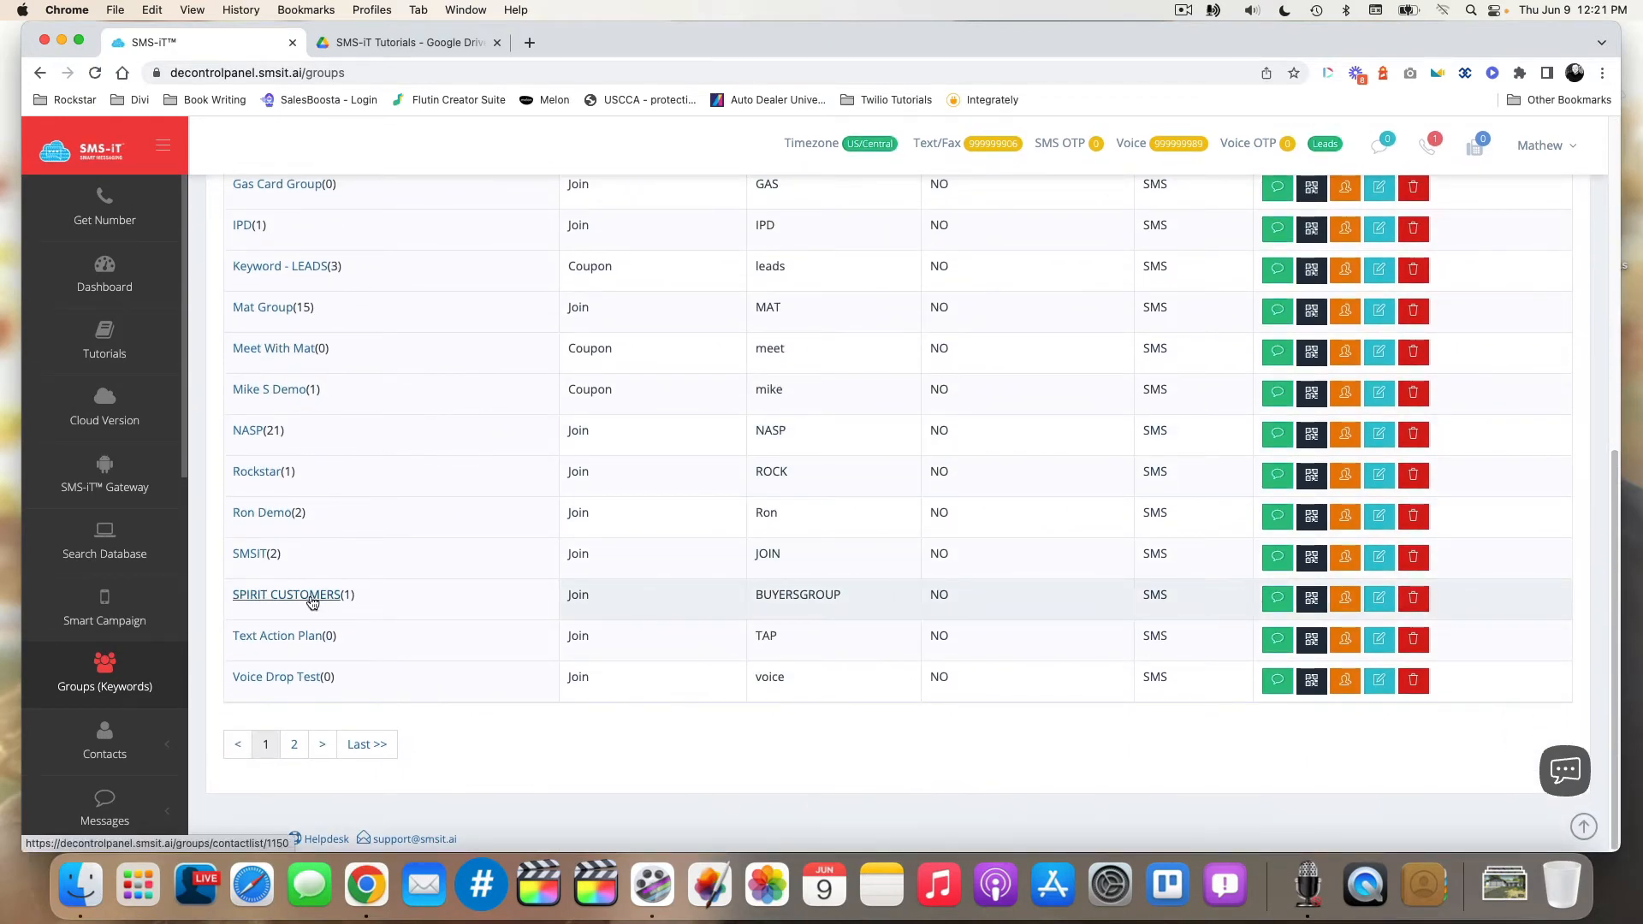
scroll(313, 603, "up", 10)
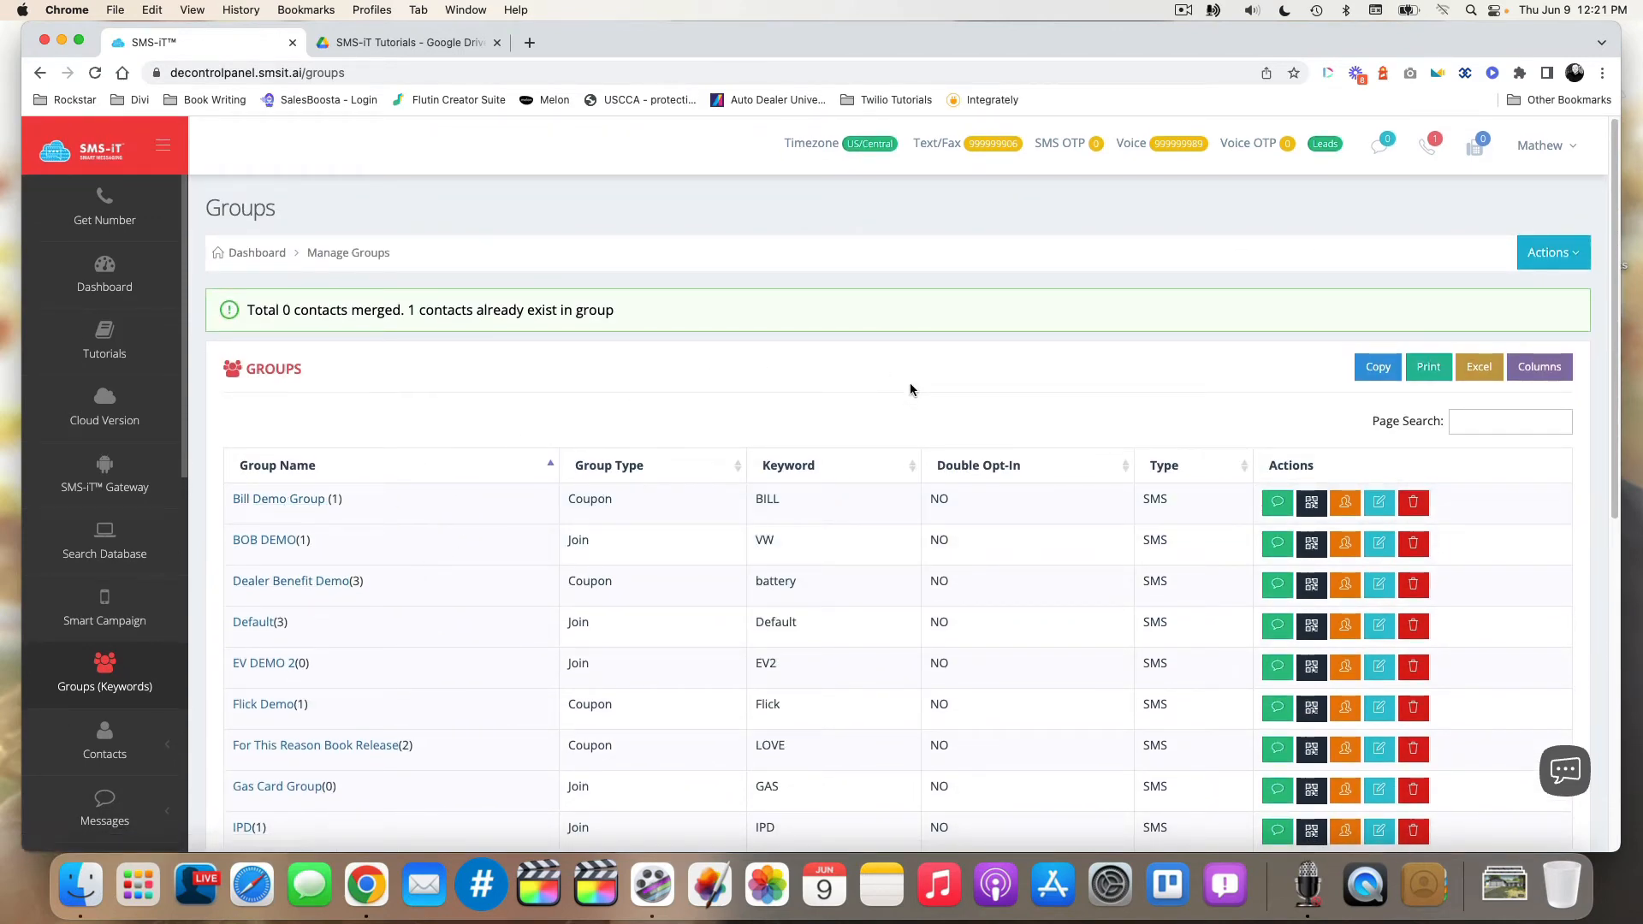
- Start adding a new group and look over the fields of the empty group form
left_click(1571, 250)
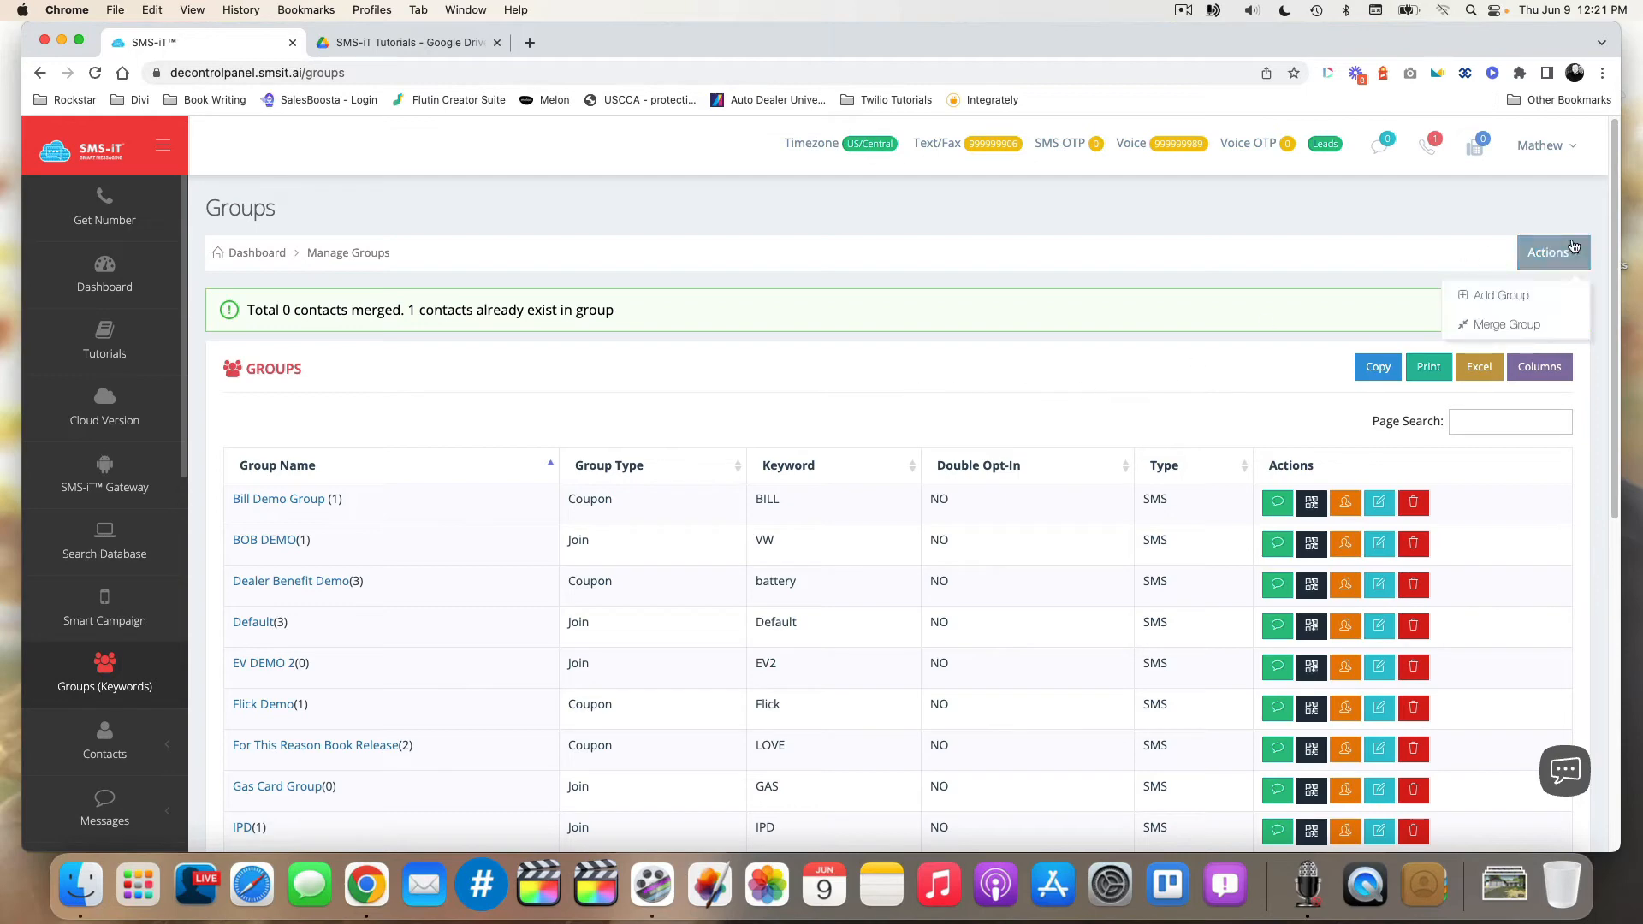
left_click(1532, 294)
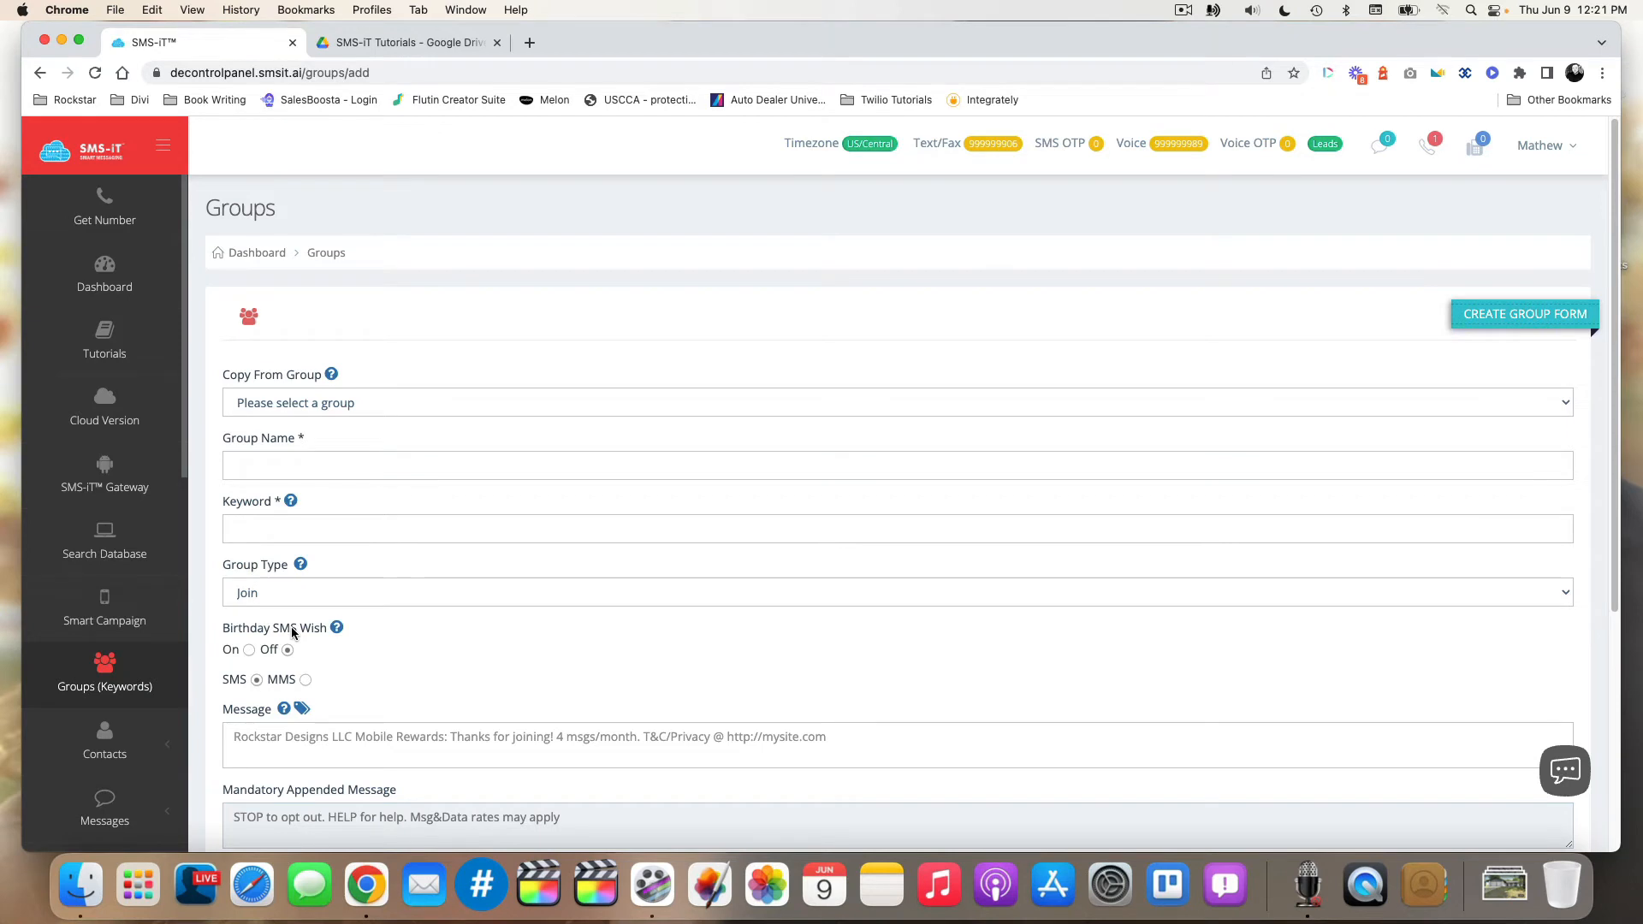
scroll(291, 626, "down", 5)
scroll(308, 368, "up", 5)
- Set the new group's type to Coupon, and turn its Notify Sign-up option on and off again
left_click(340, 589)
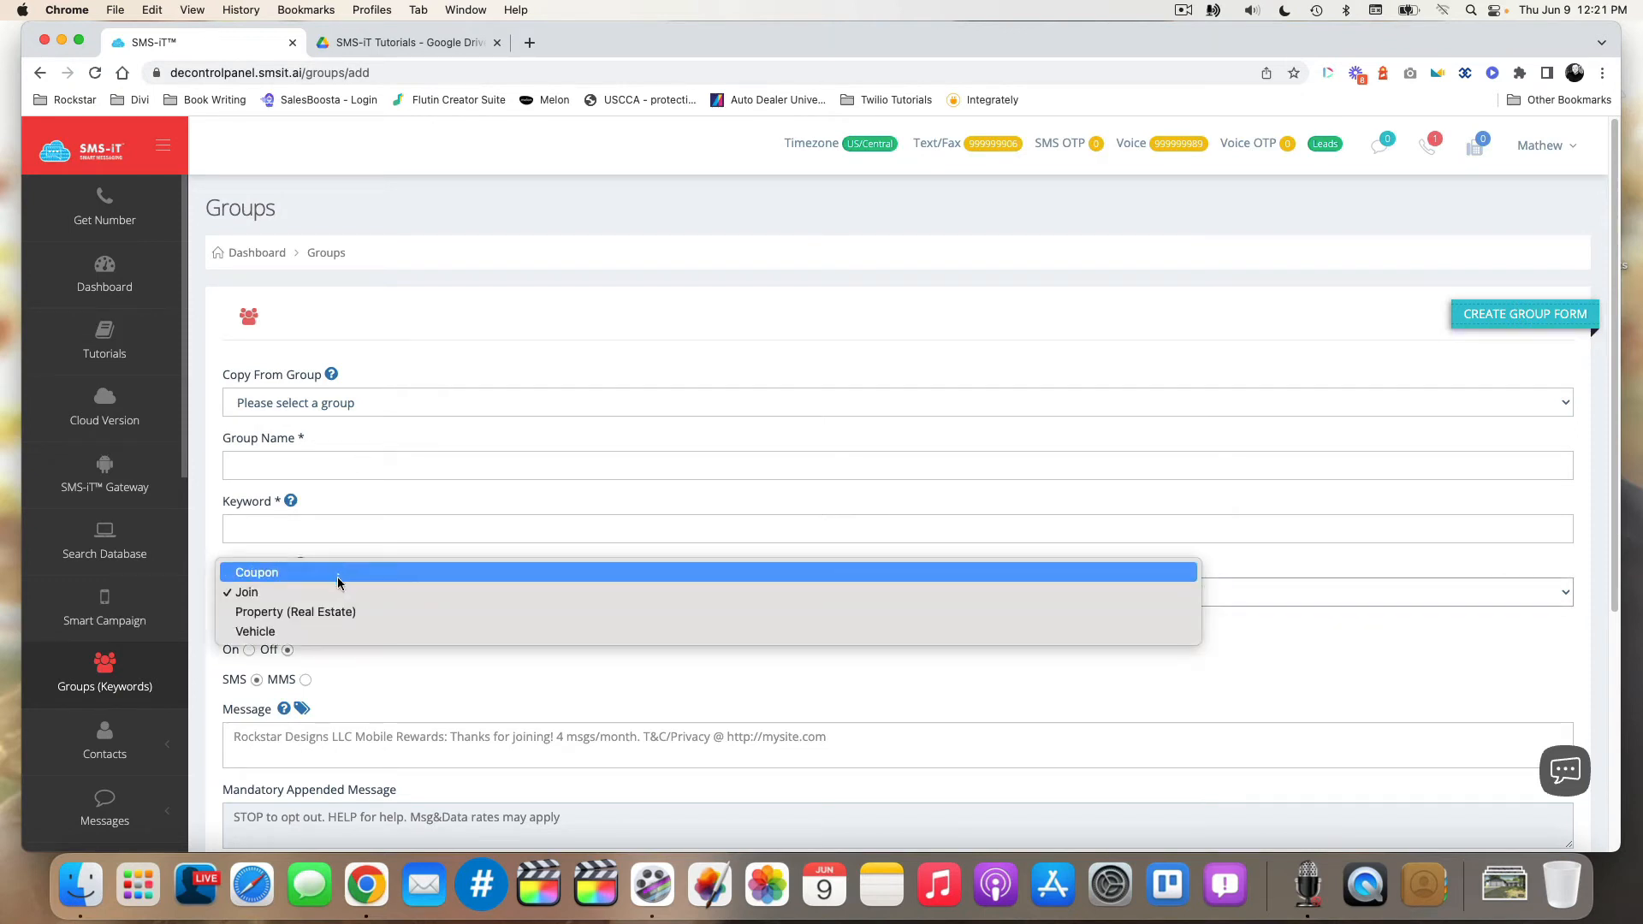
left_click(335, 573)
scroll(336, 601, "down", 2)
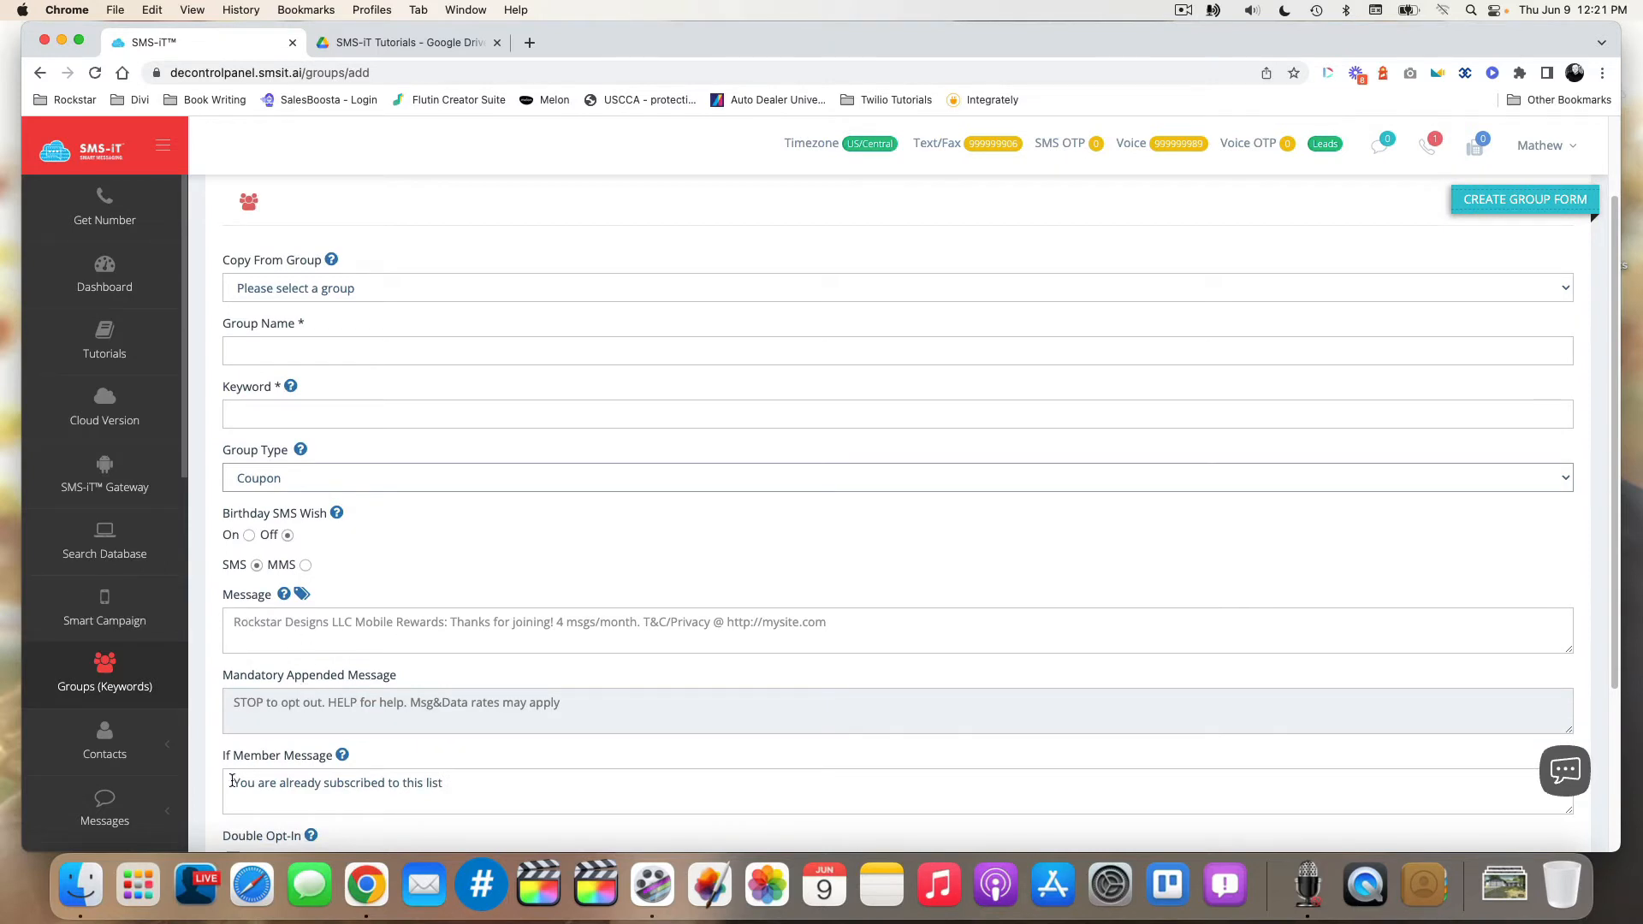
scroll(463, 756, "down", 3)
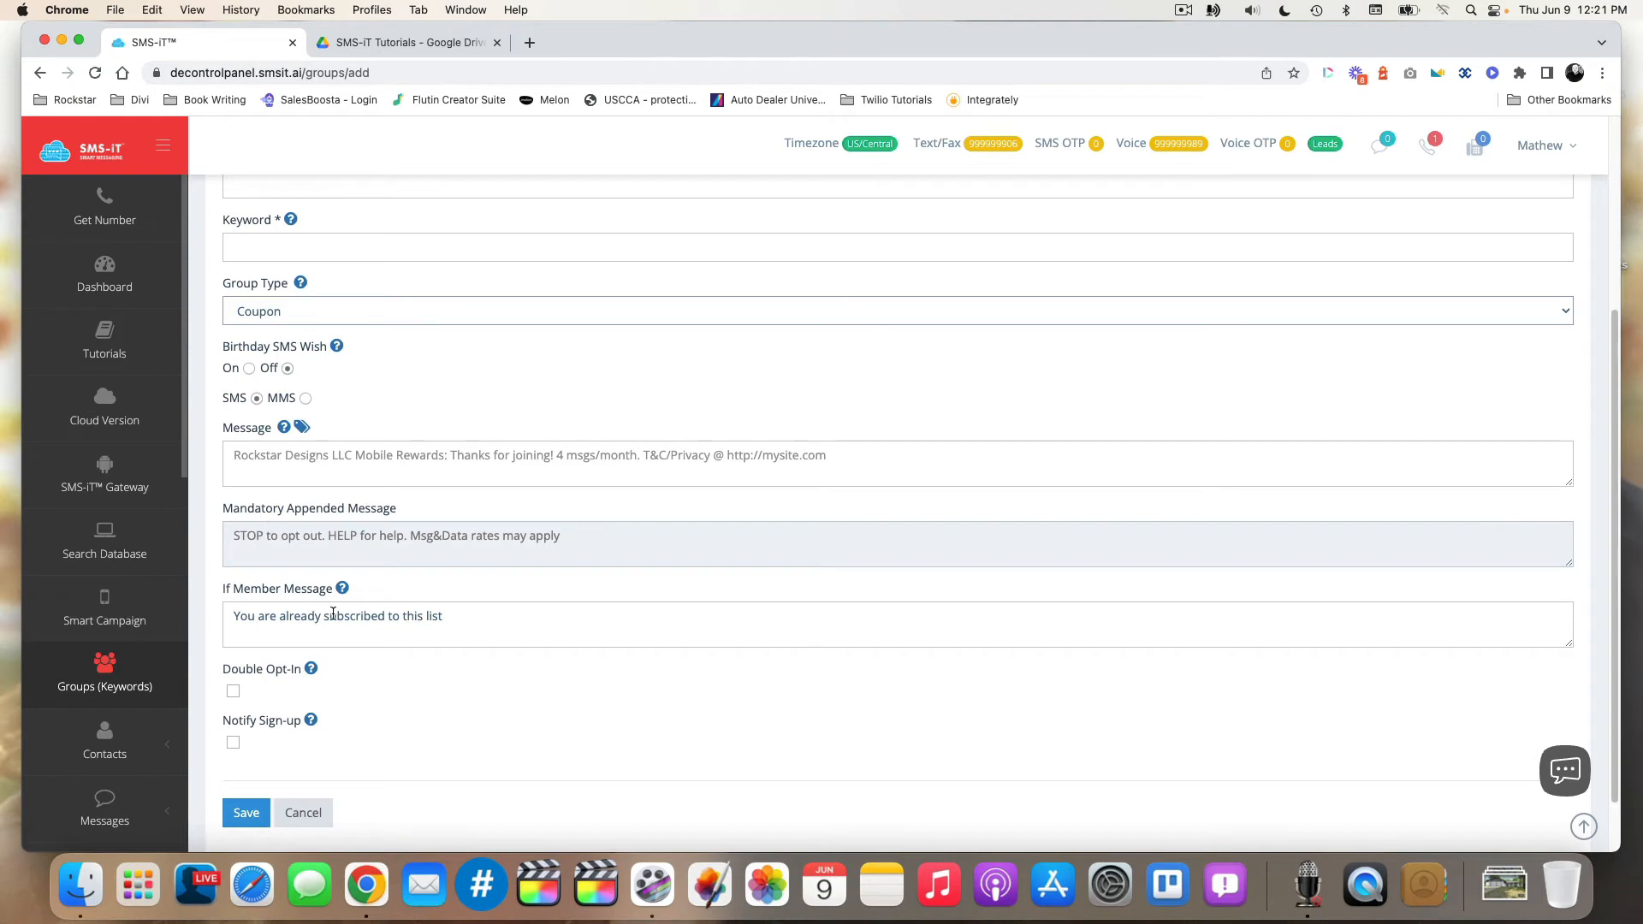
left_click(233, 743)
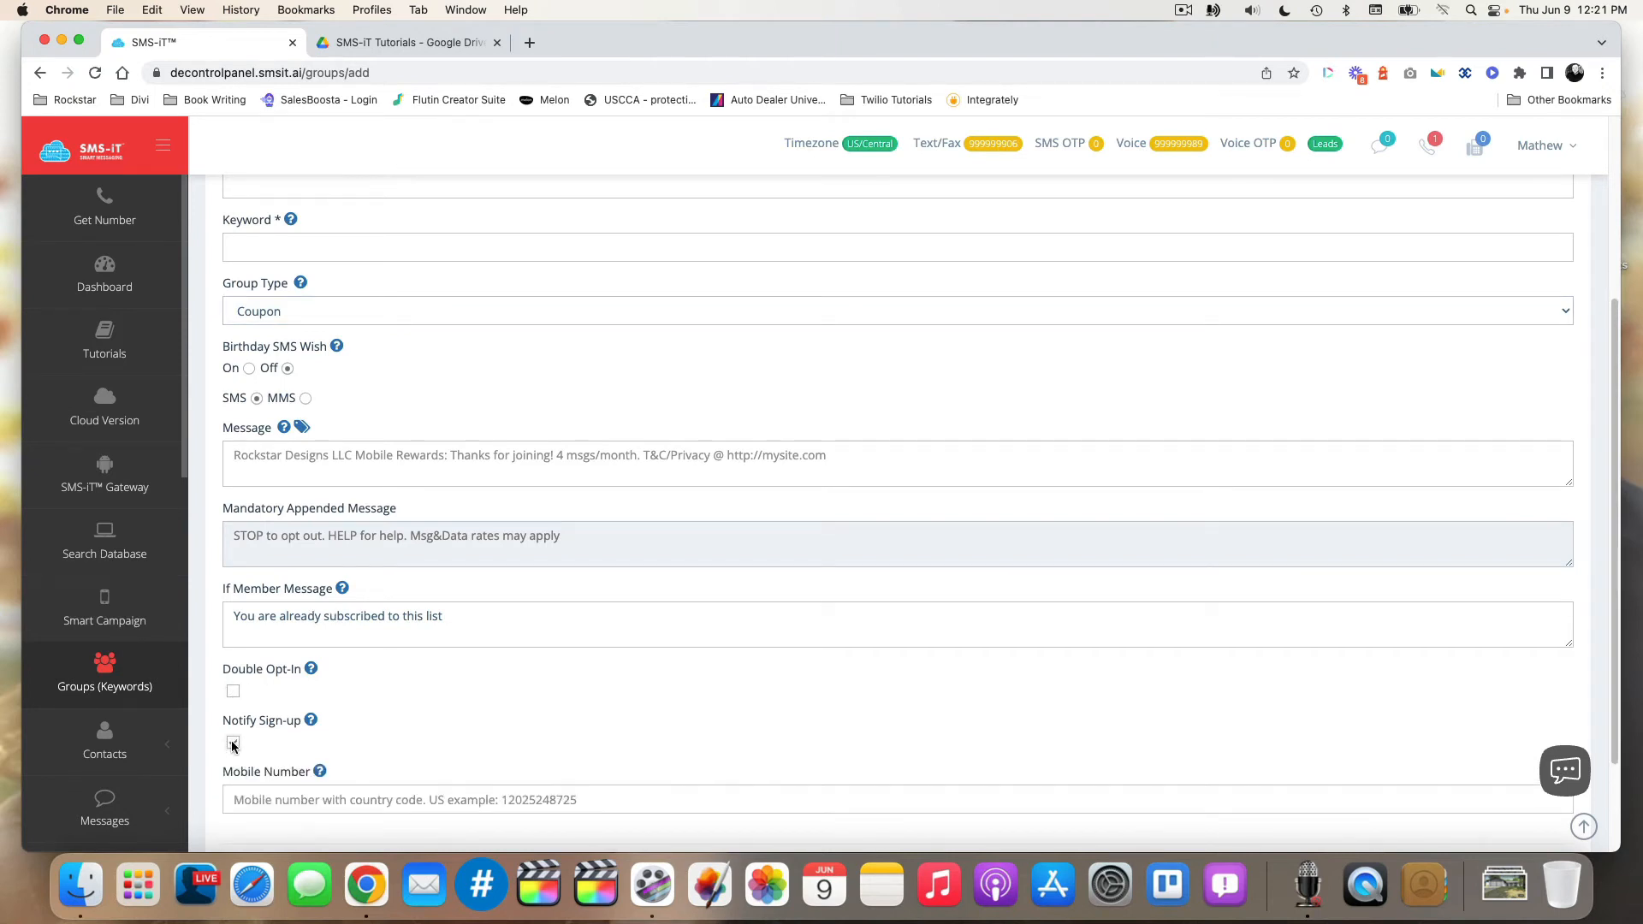
left_click(233, 743)
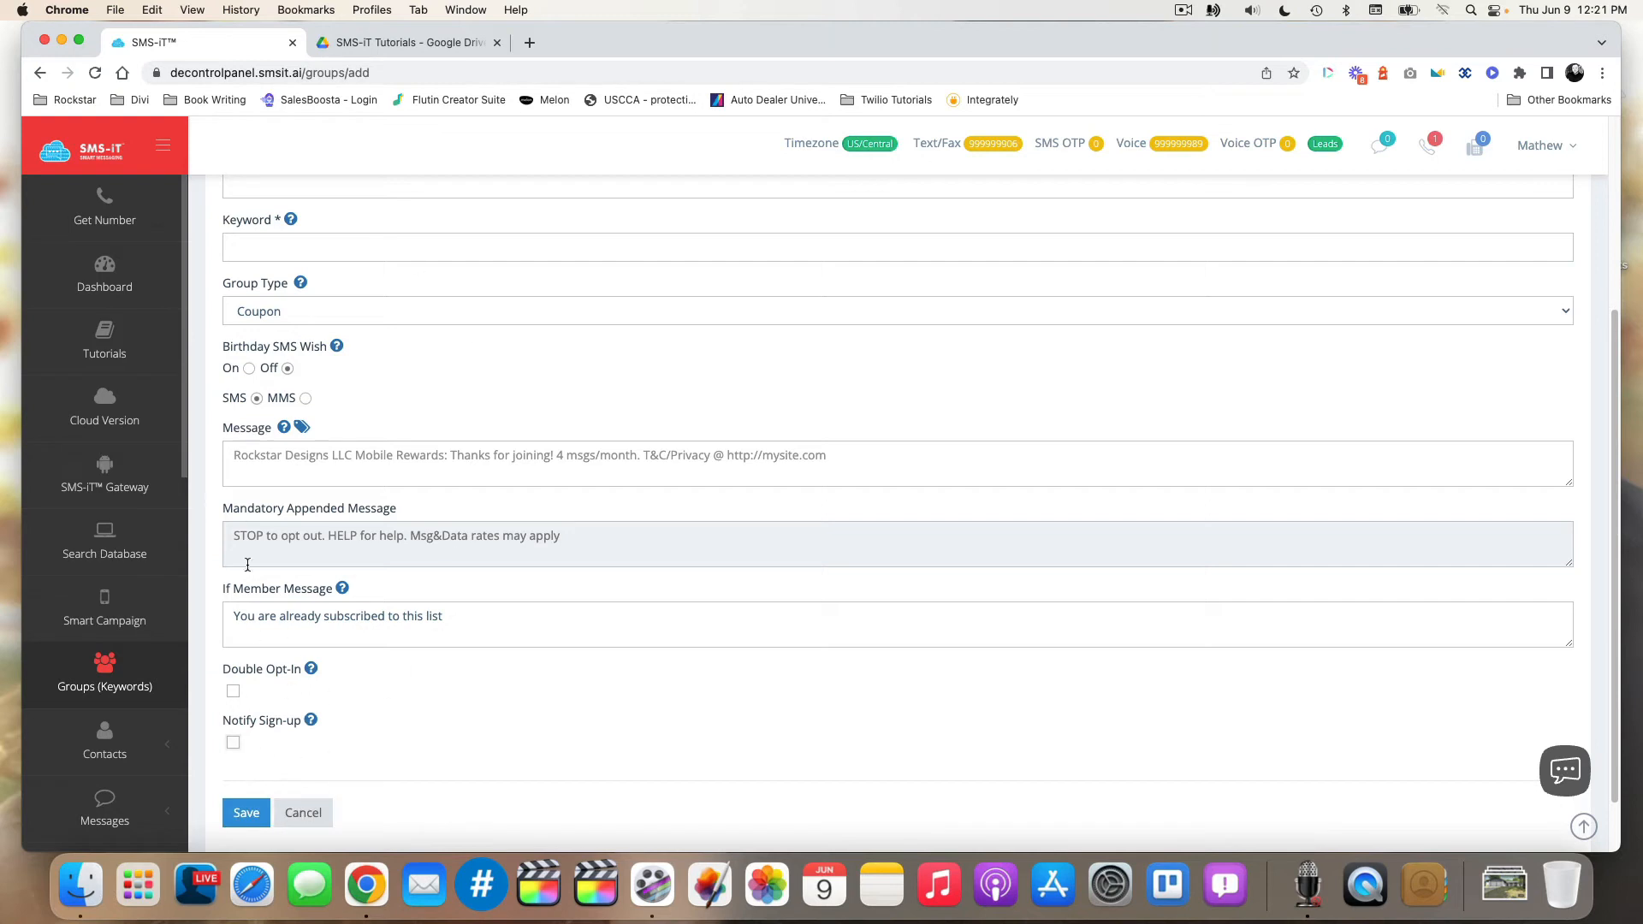
- Try copying the settings of the Text Action Plan group into the form, and clear the Copy From Group selection again
scroll(409, 452, "up", 3)
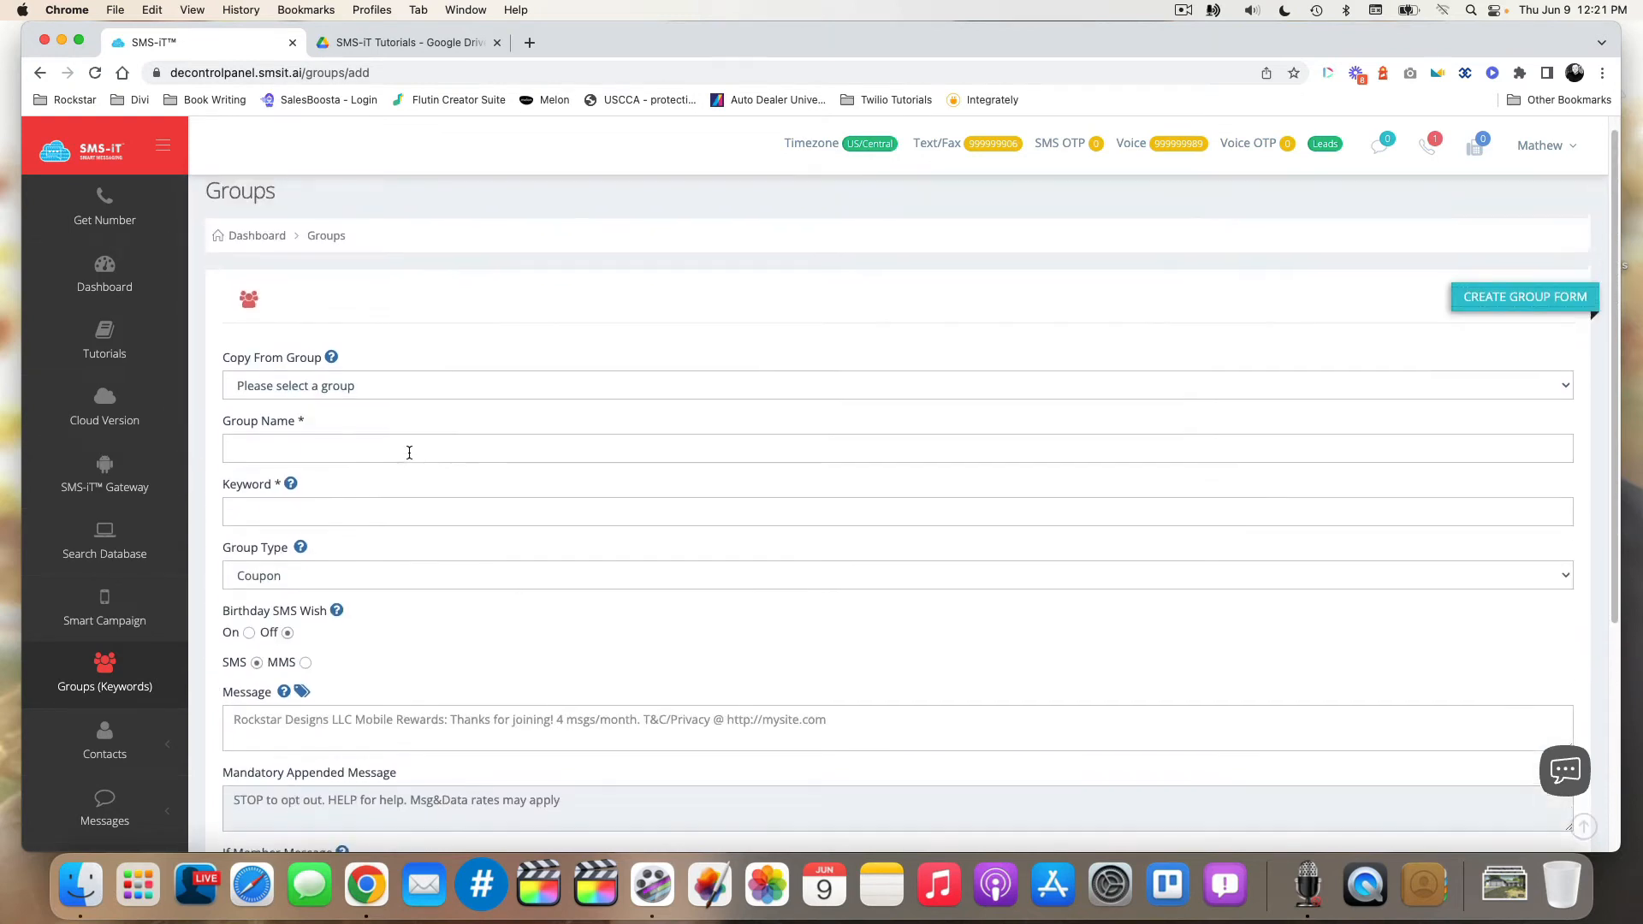
left_click(292, 391)
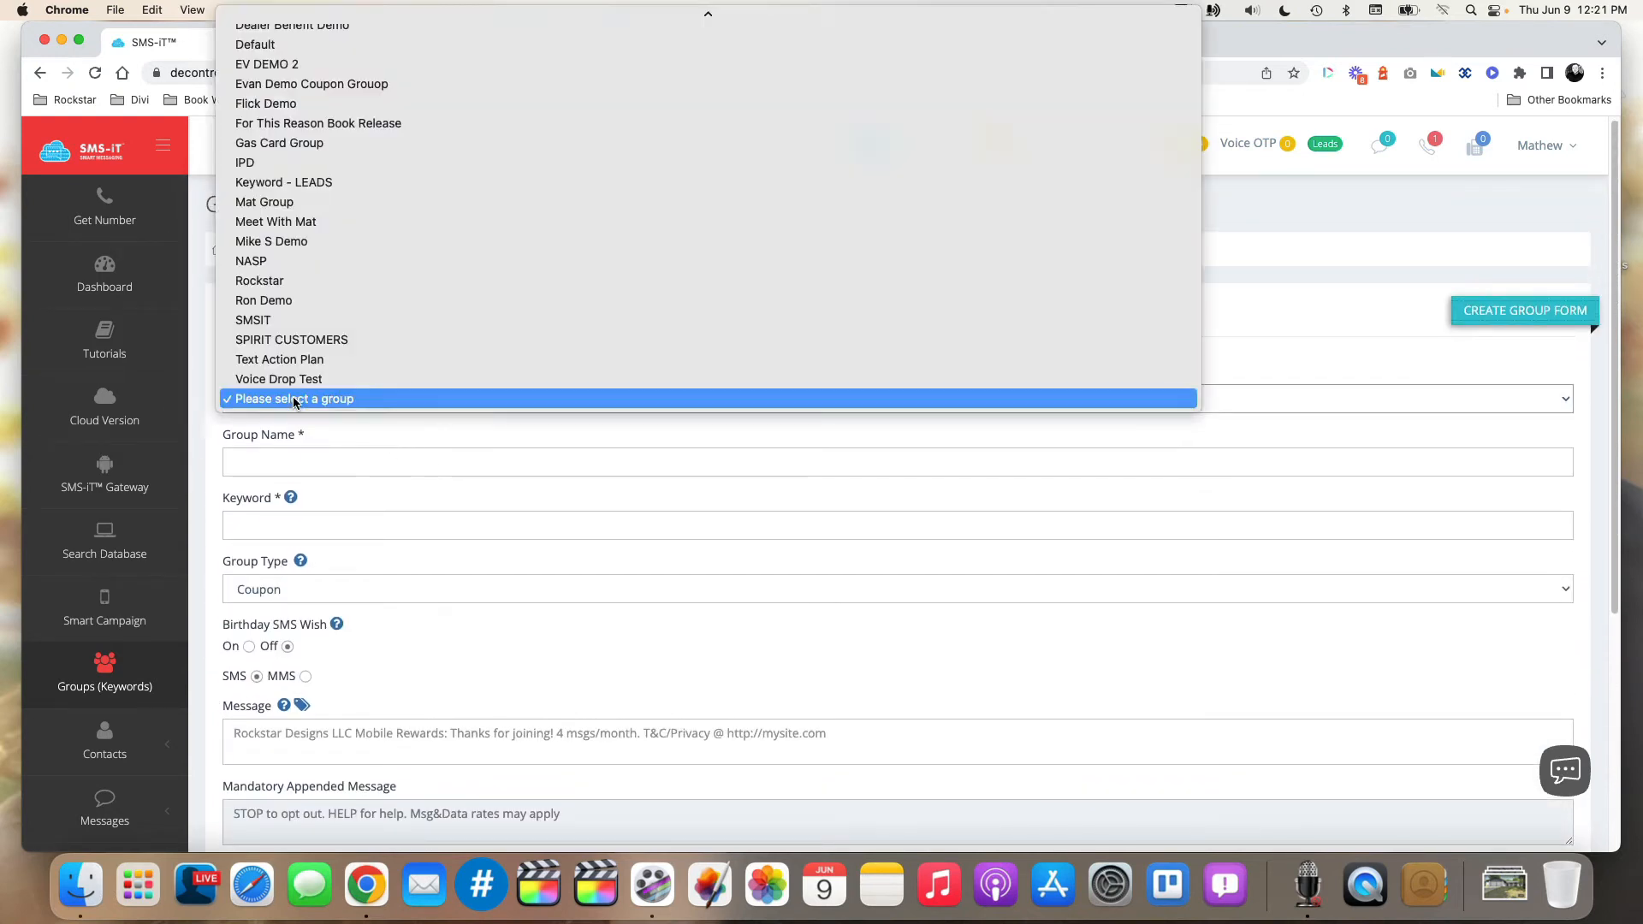
left_click(339, 357)
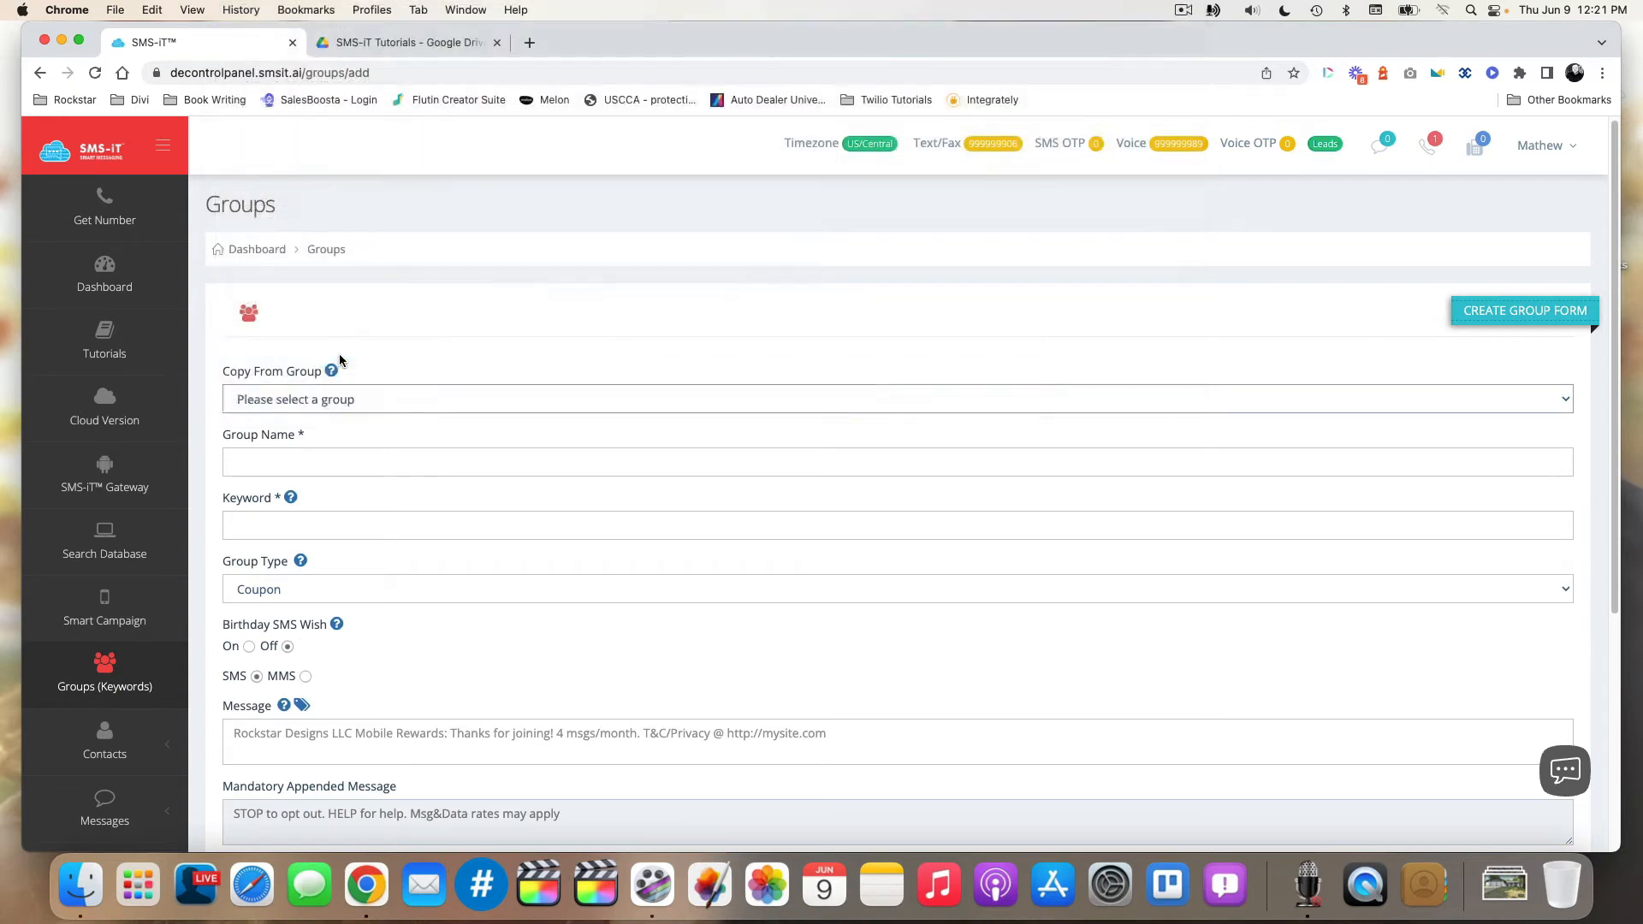
left_click(295, 407)
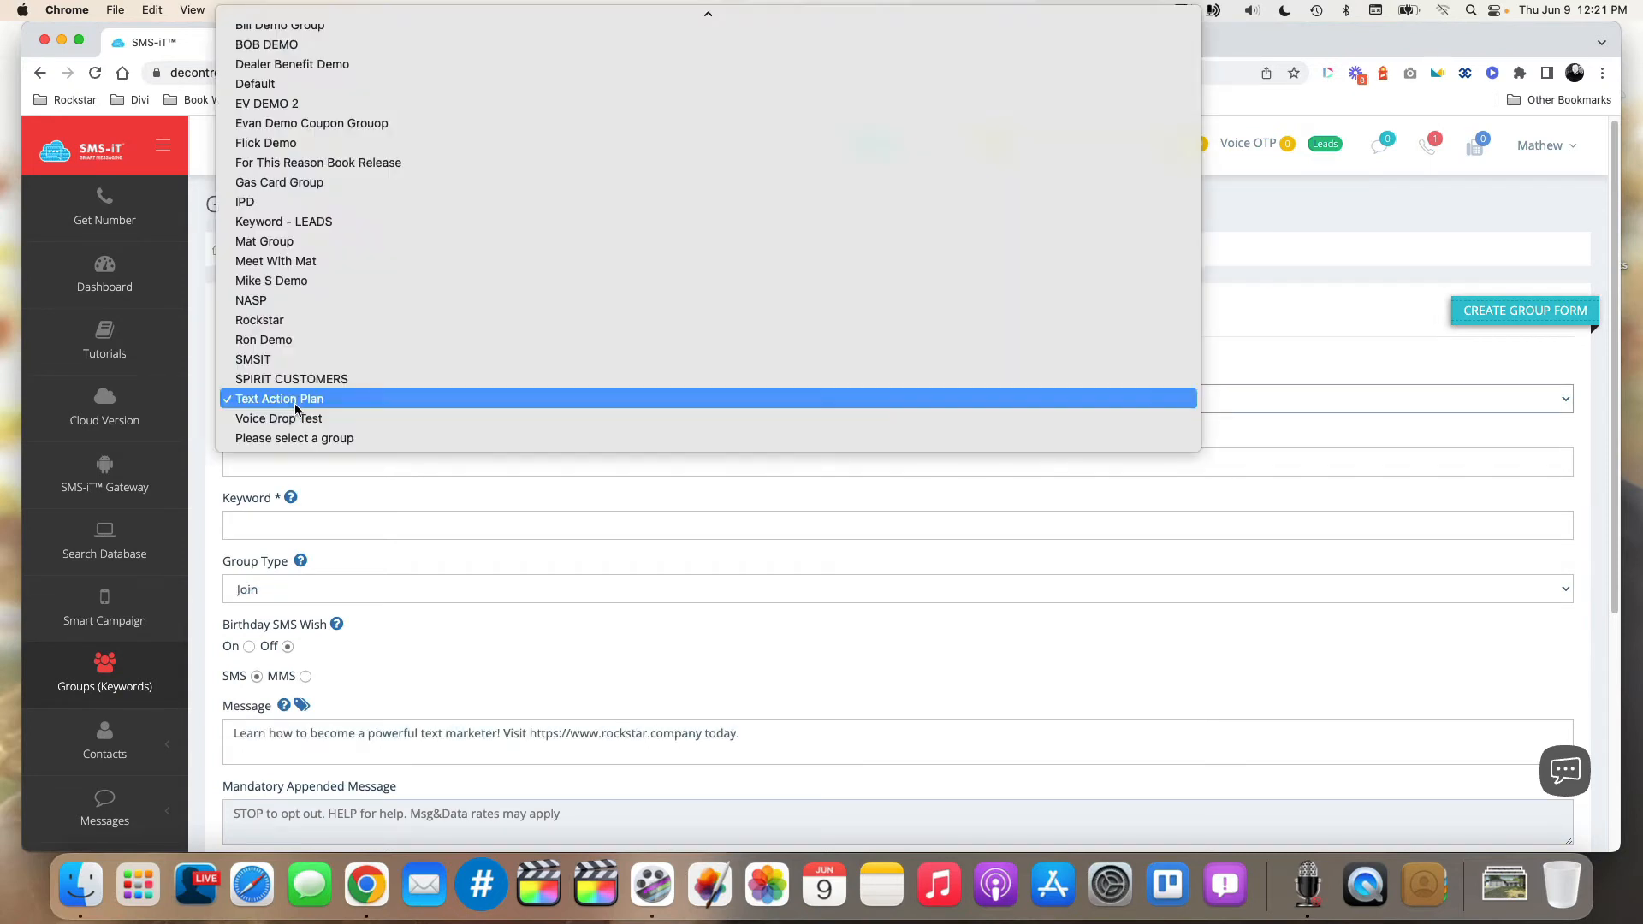
left_click(299, 453)
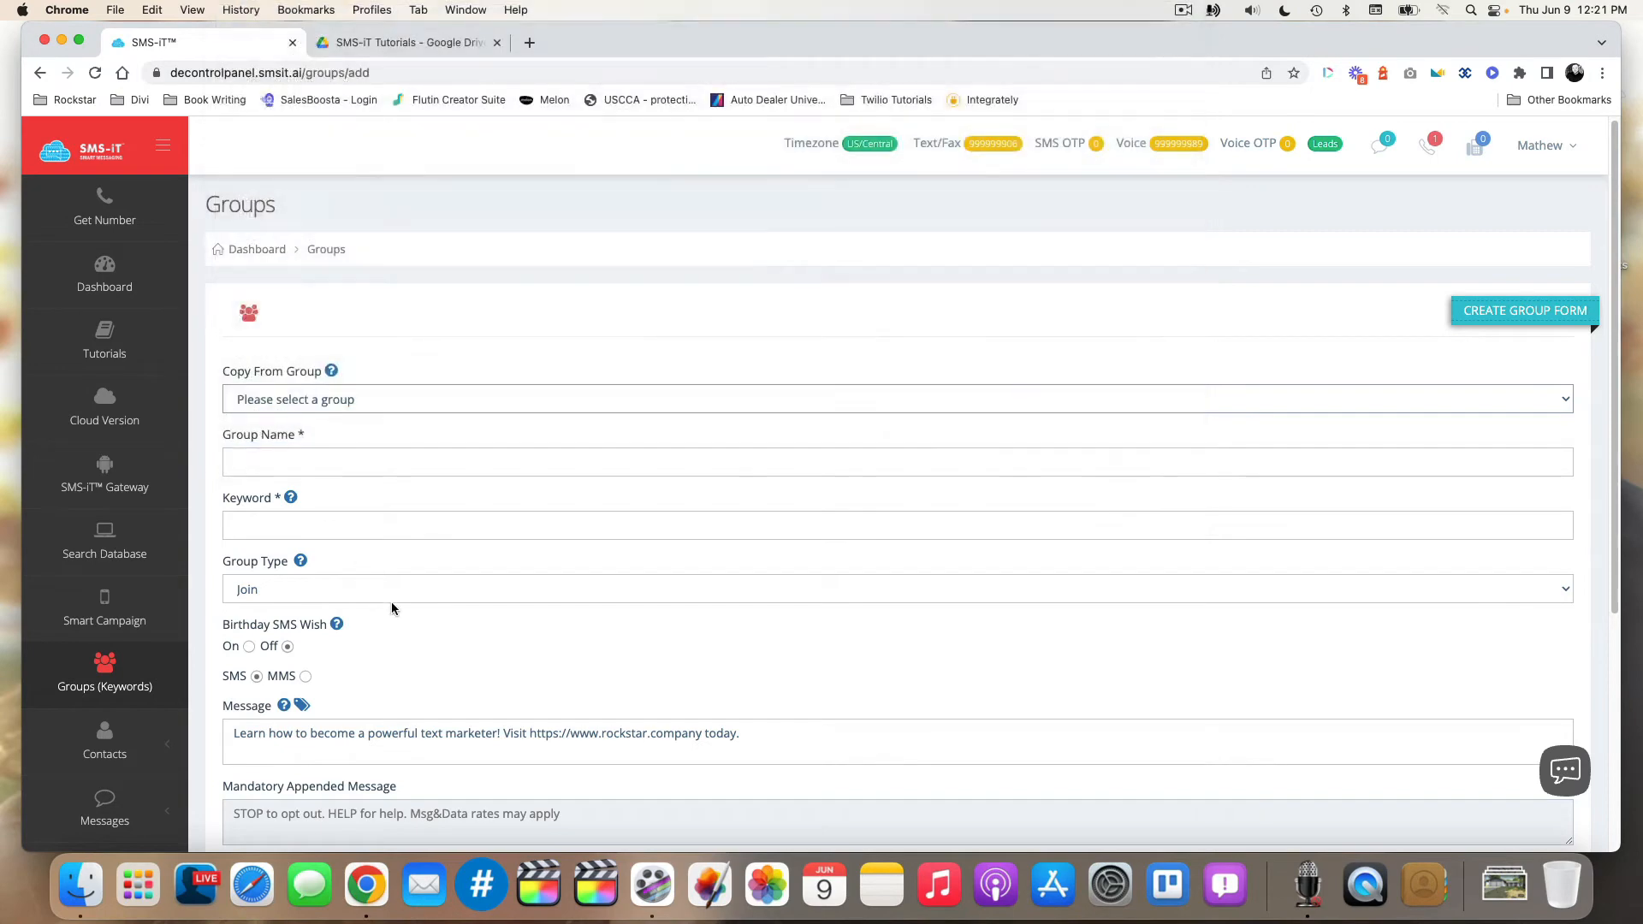
- Name the new group SMSiT Walkthrough Group
scroll(392, 607, "up", 2)
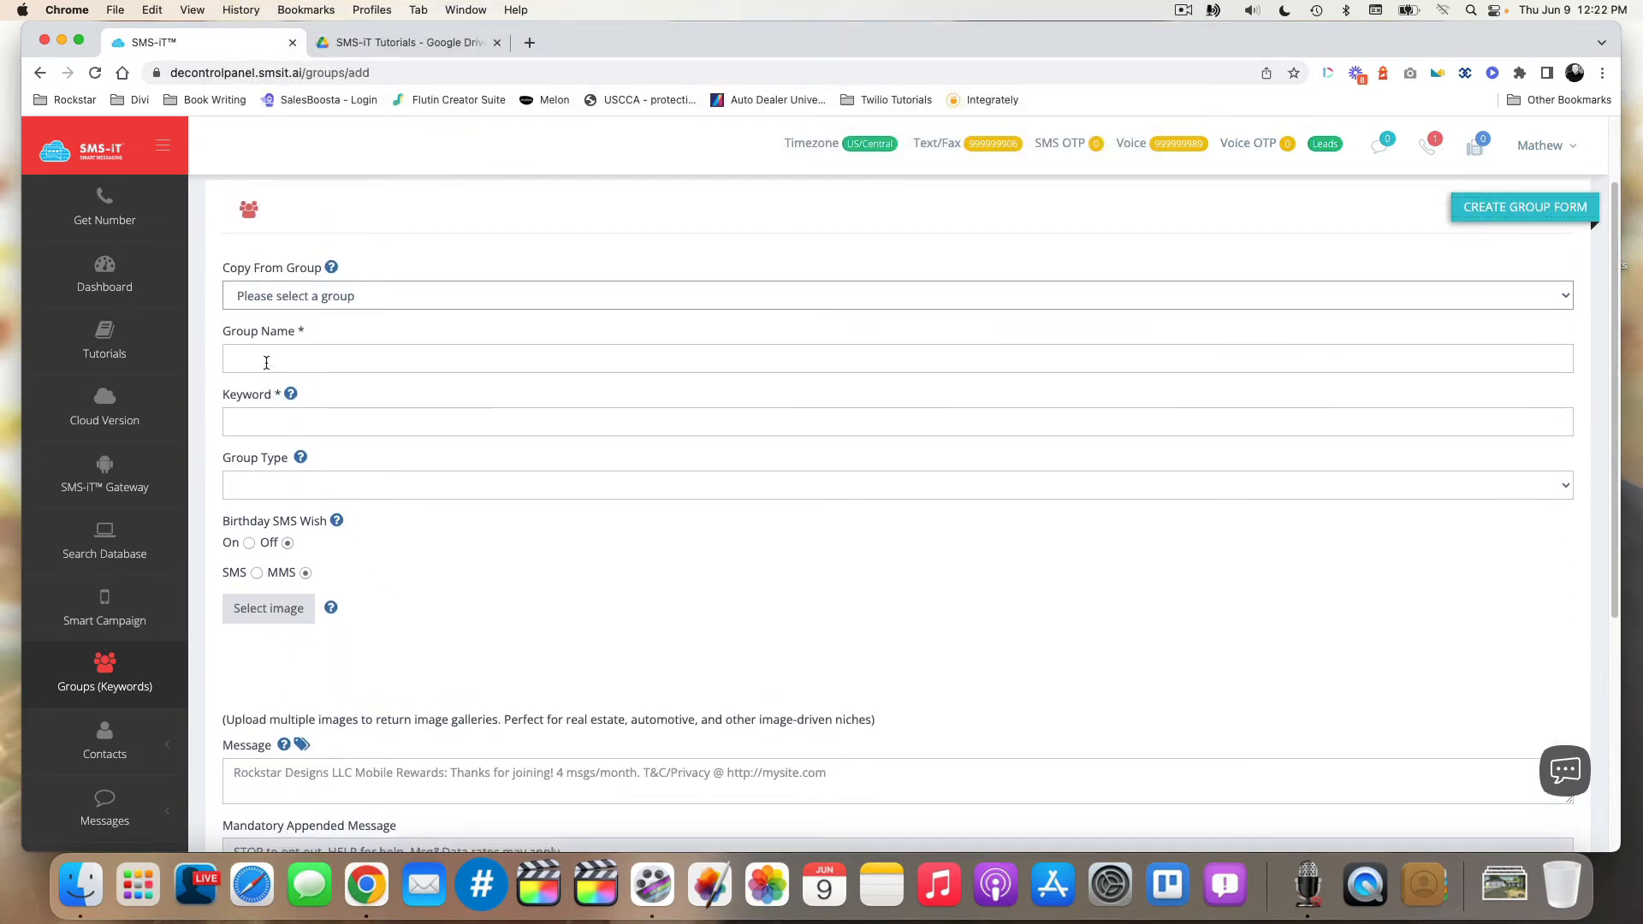
left_click(266, 363)
type("SMS")
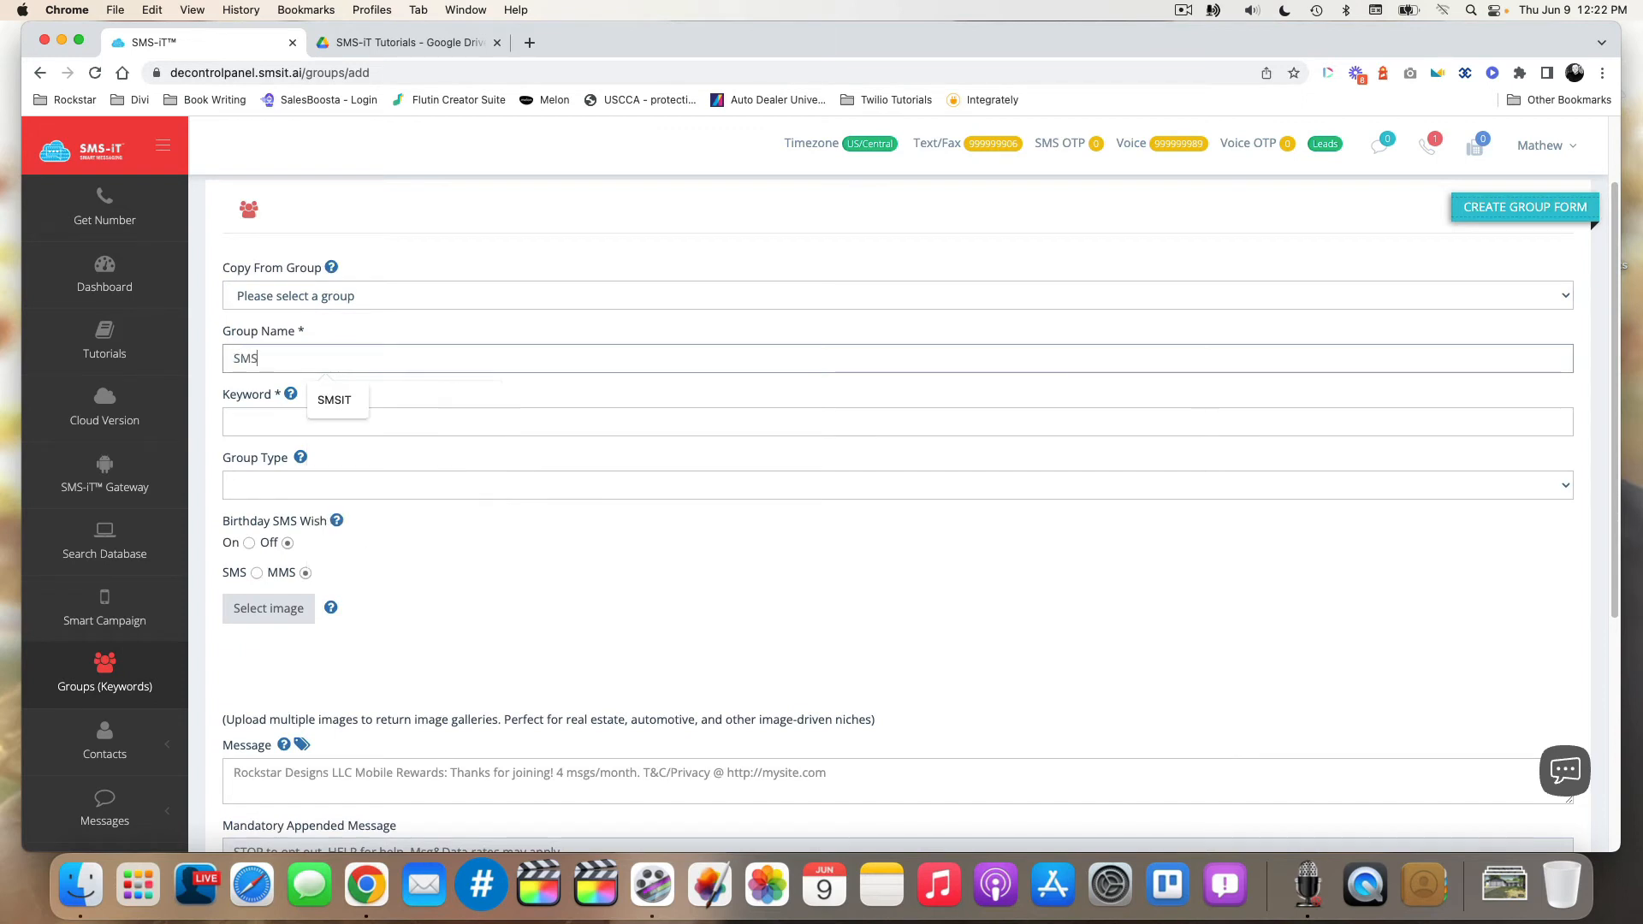
type("iT")
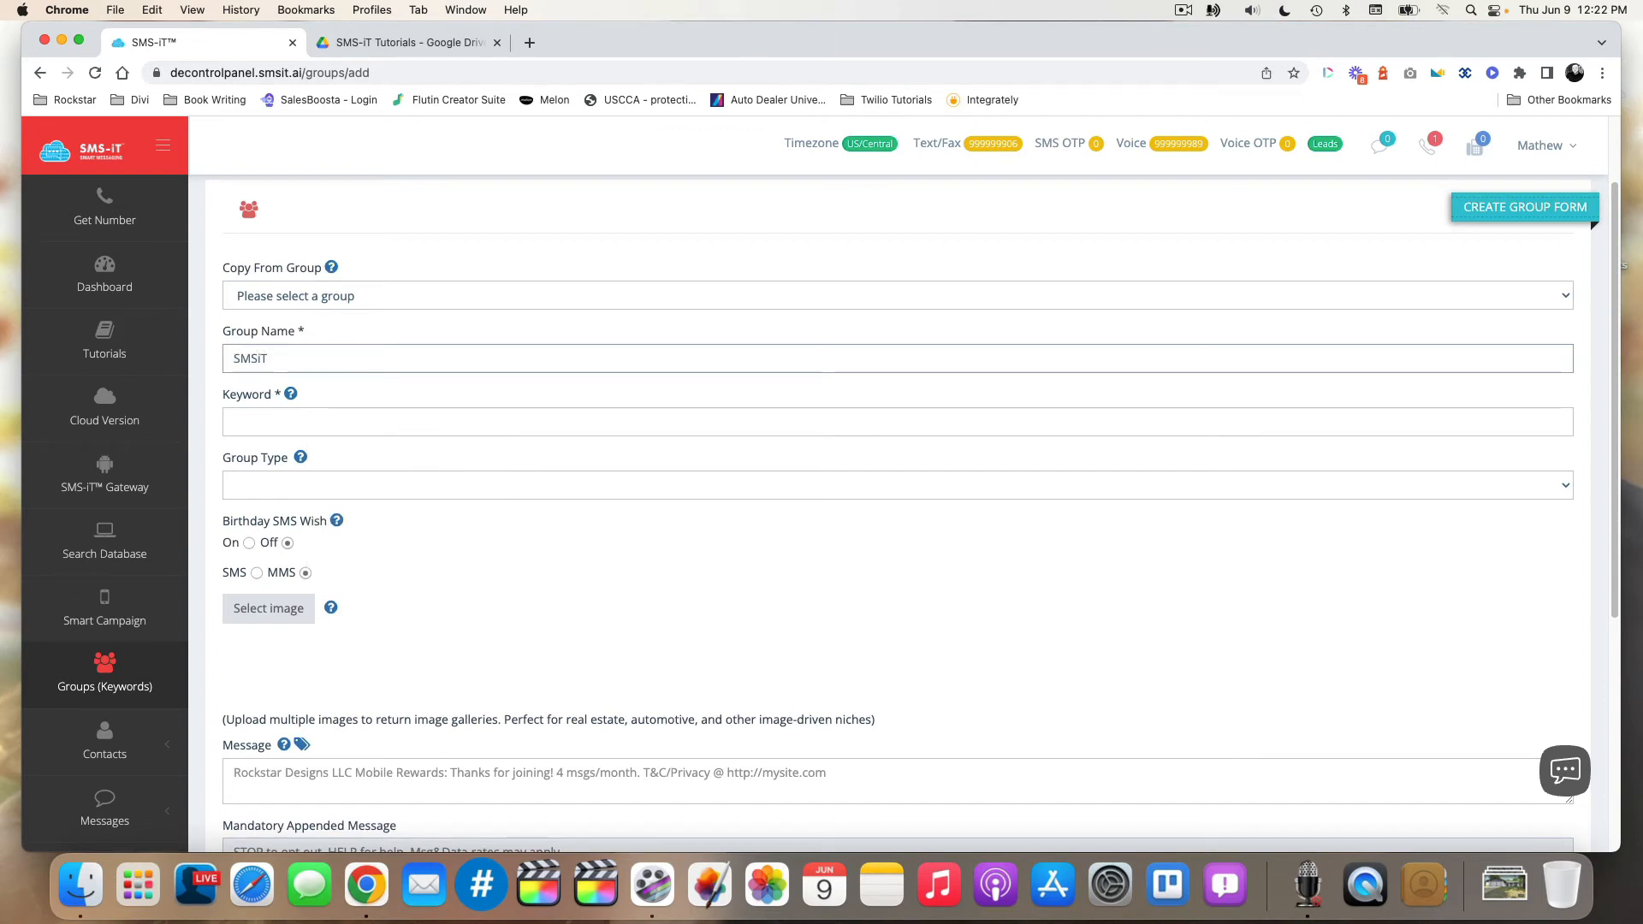
type(" Walkthrough Group")
left_click(343, 402)
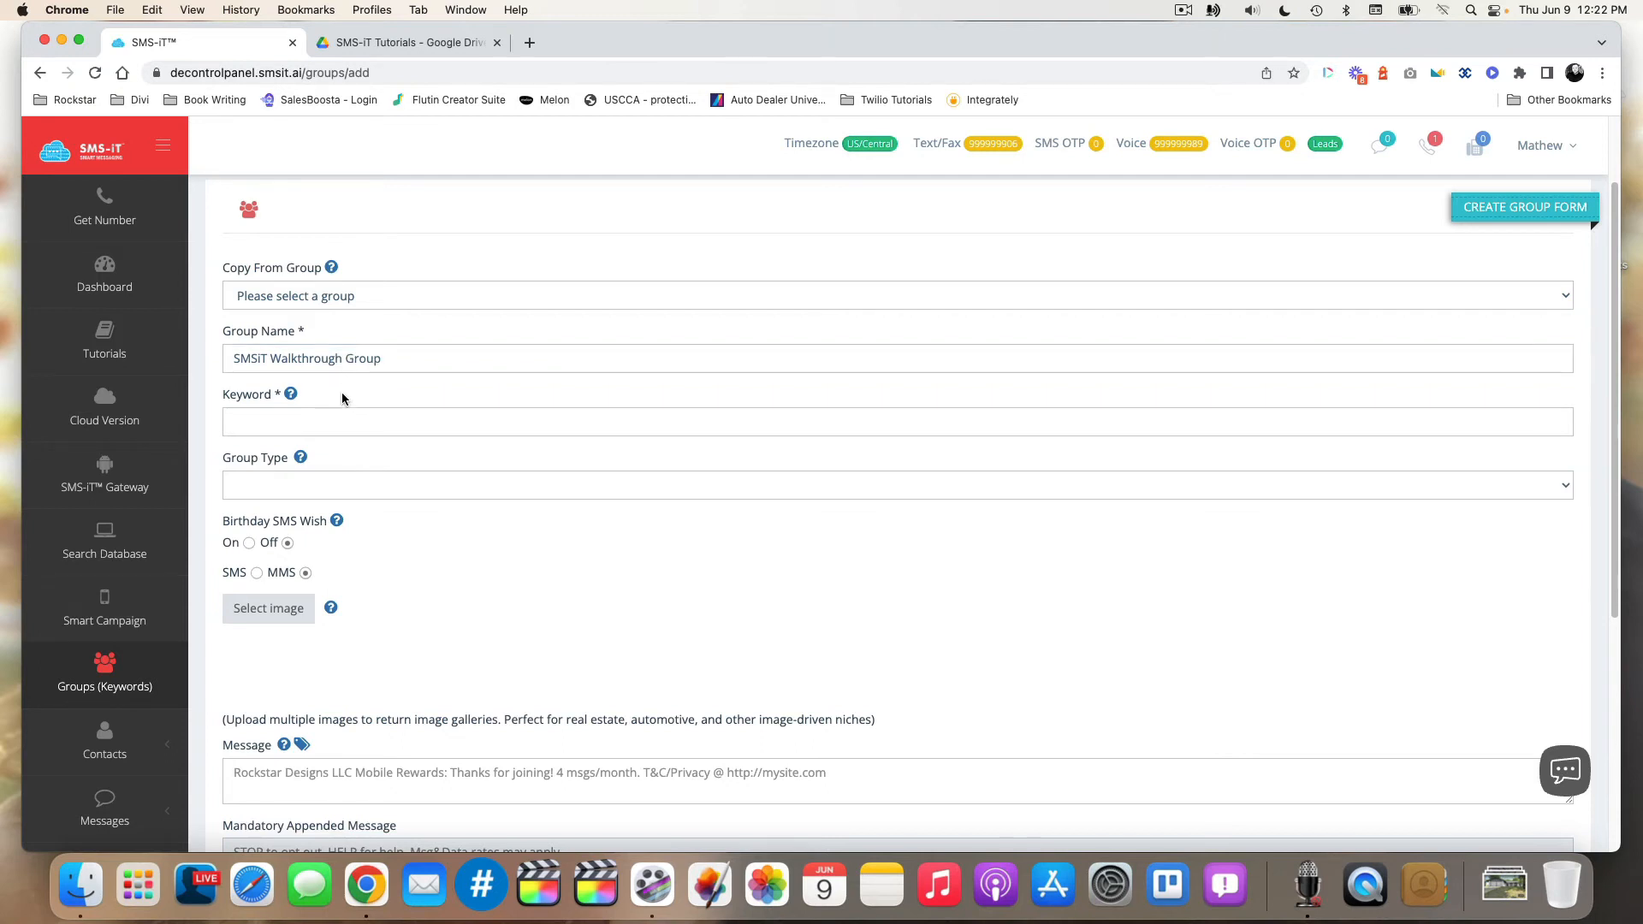
- Read the help note about the group keyword and set the keyword to SMS123
mouse_move(294, 403)
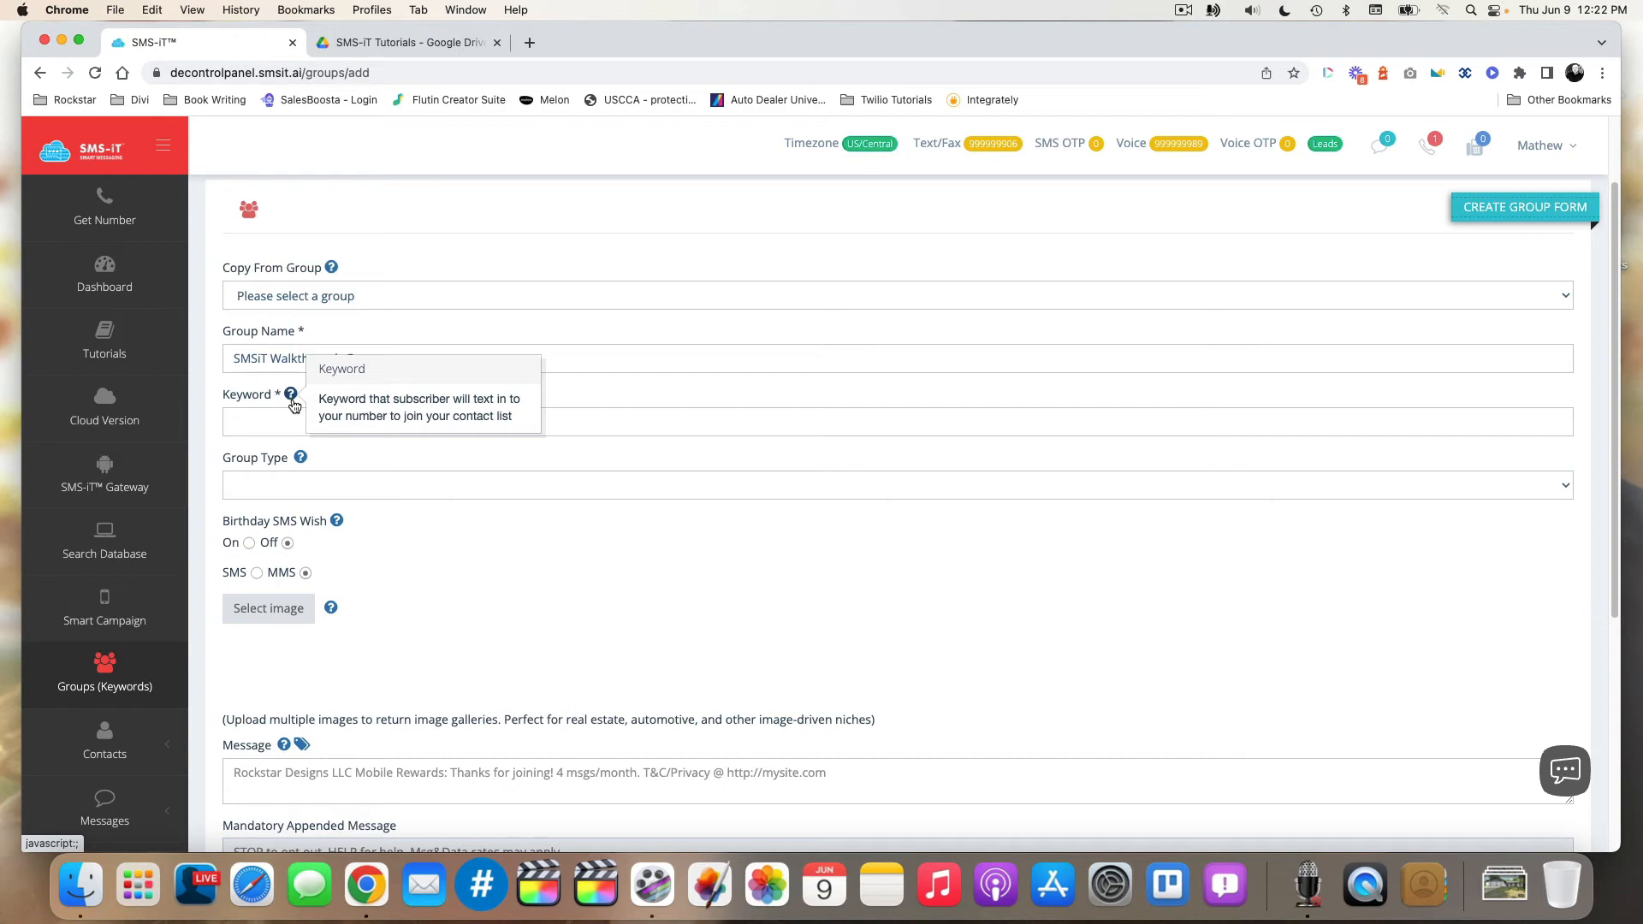
left_click(255, 412)
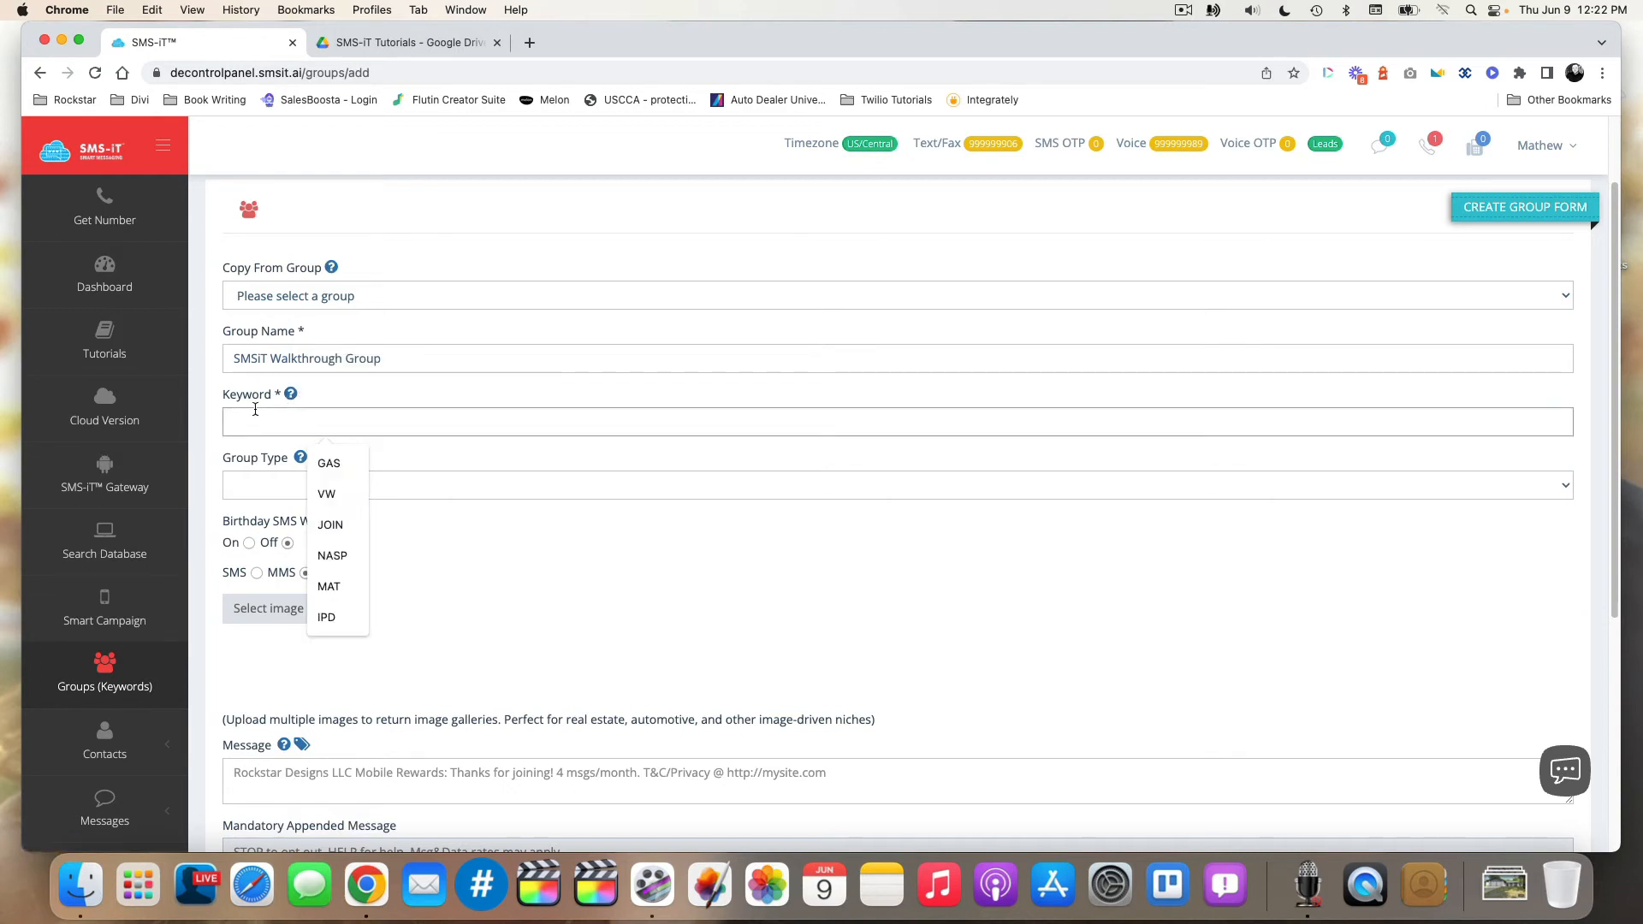
type("SMS123")
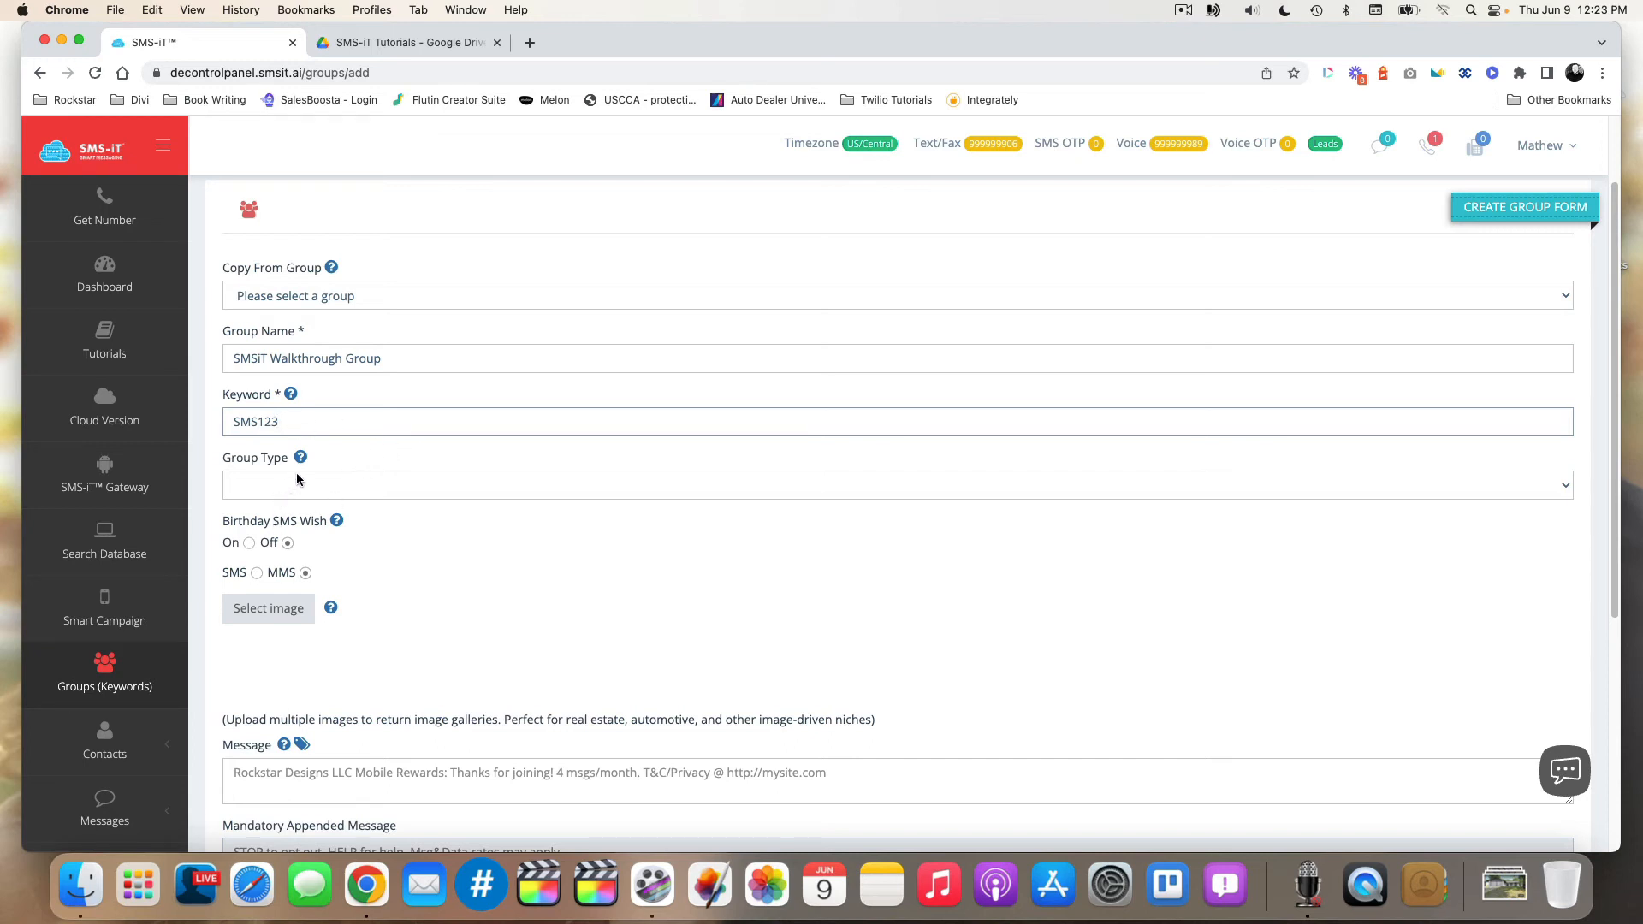
- Try Join as the group type of the new group, and switch the type to Coupon
mouse_move(300, 462)
left_click(289, 485)
left_click(284, 506)
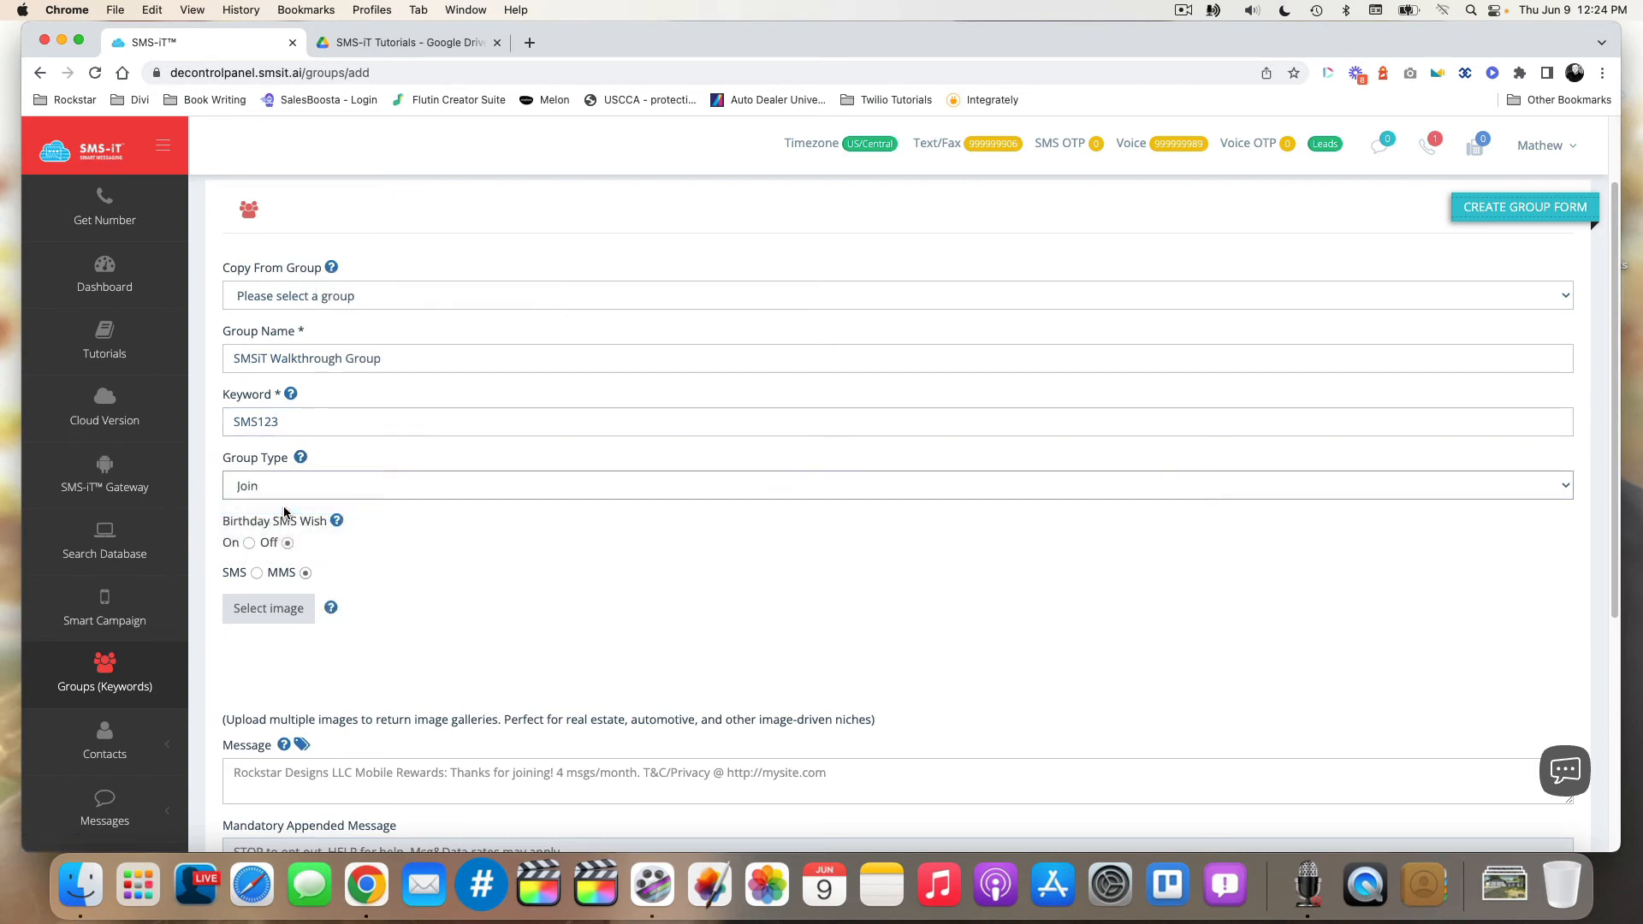
left_click(407, 491)
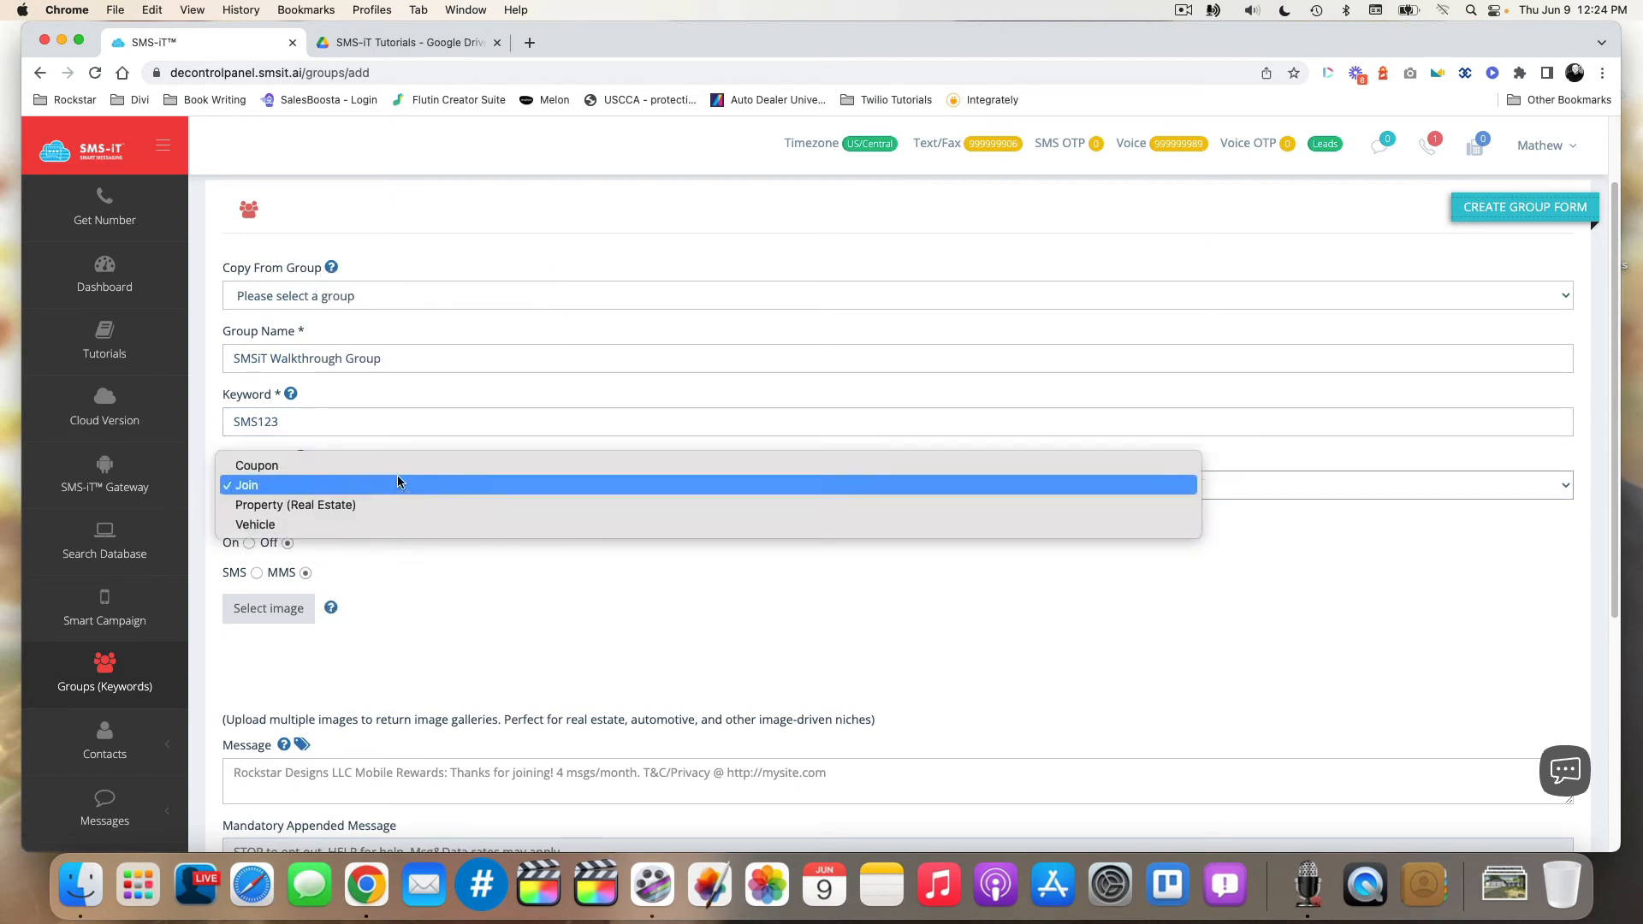
left_click(392, 464)
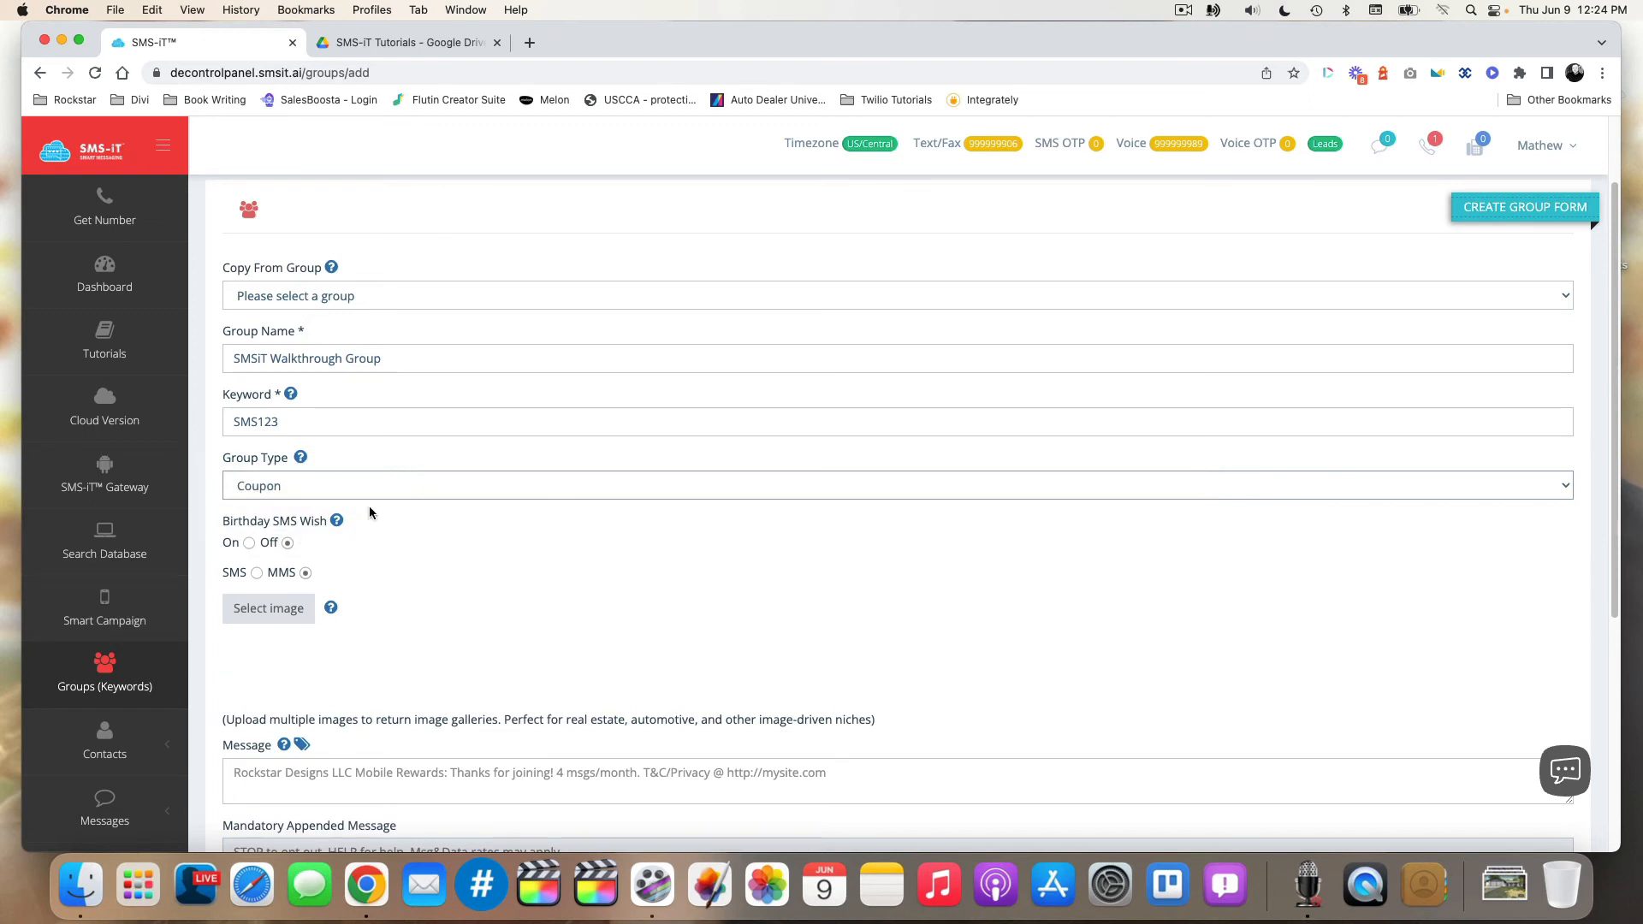
- Try Property (Real Estate) as the group type and look through its property fields down to the description and URL
left_click(350, 488)
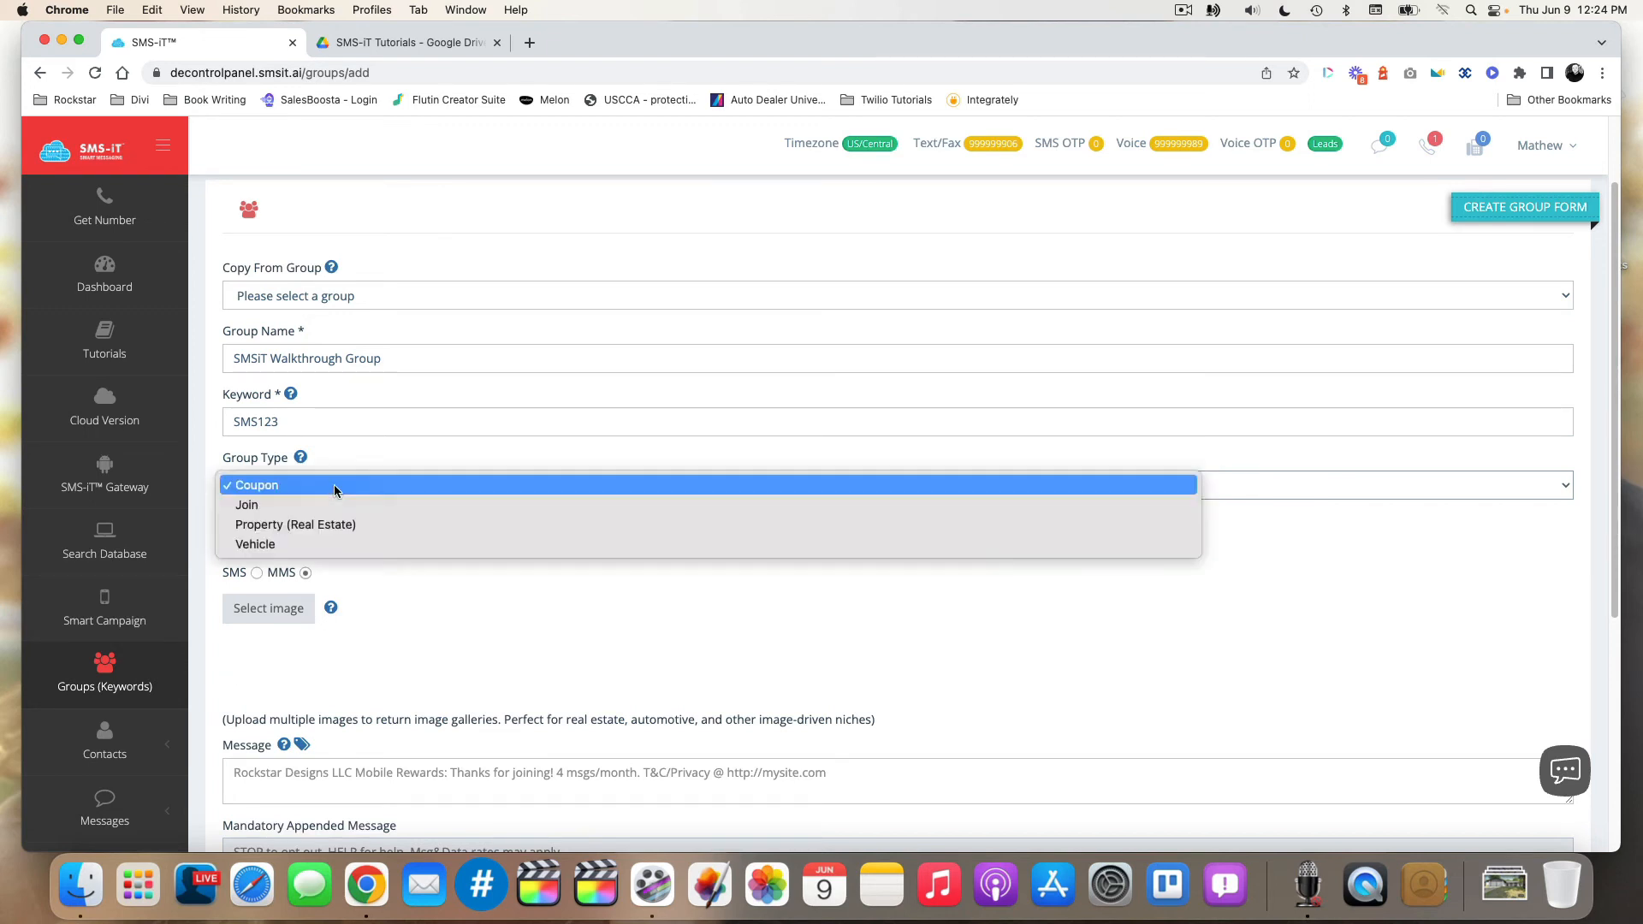
left_click(339, 524)
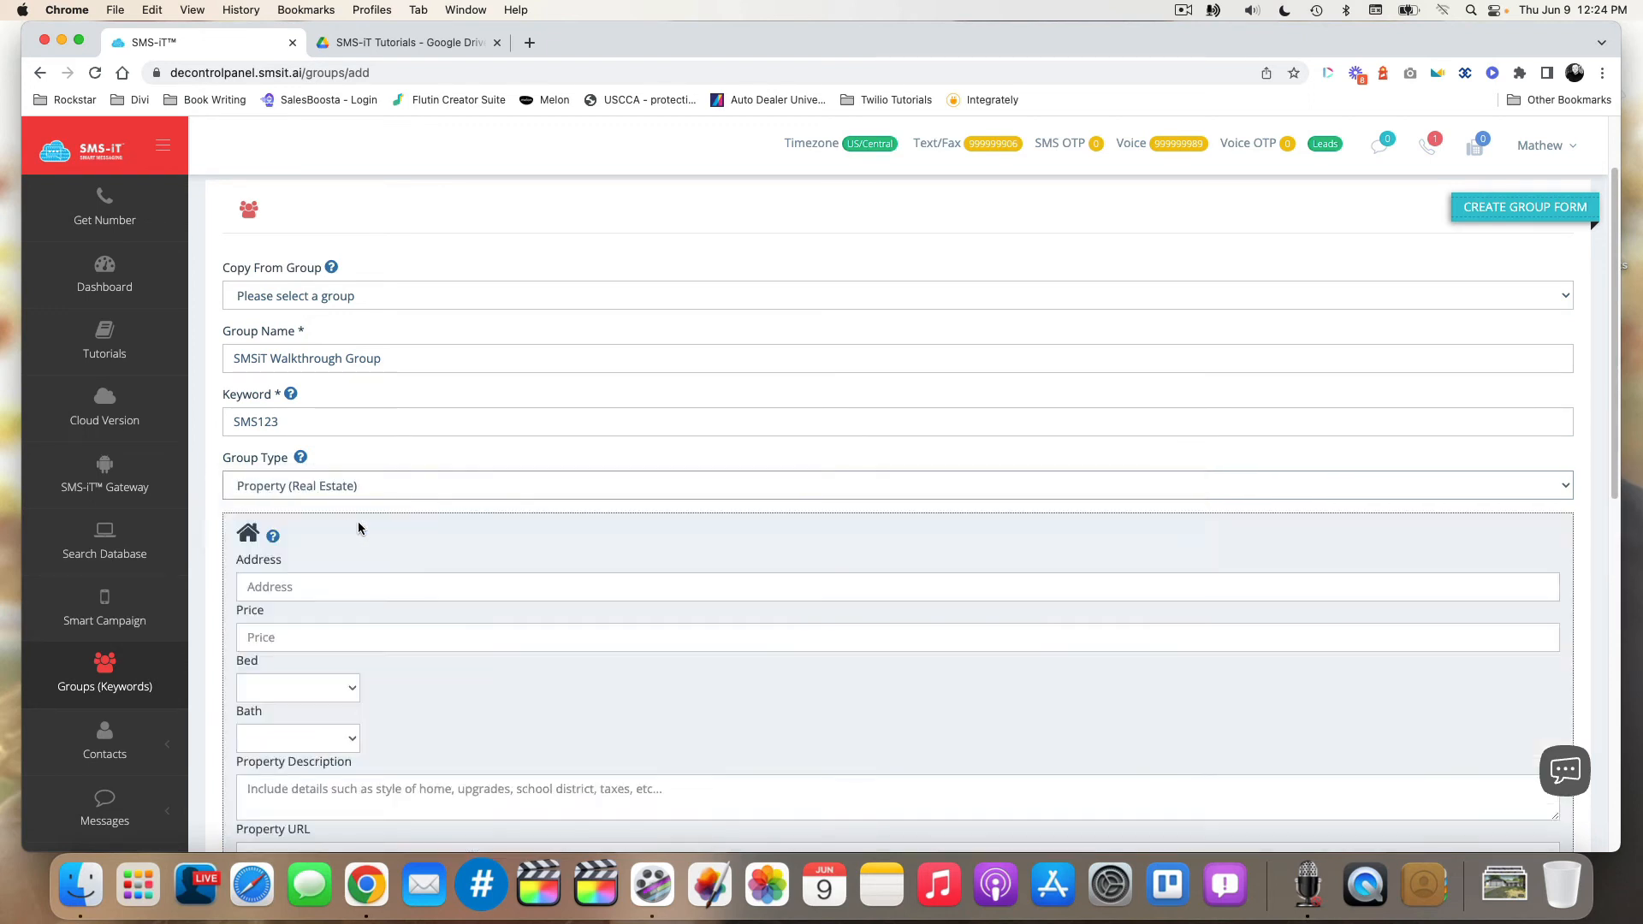
scroll(473, 575, "down", 5)
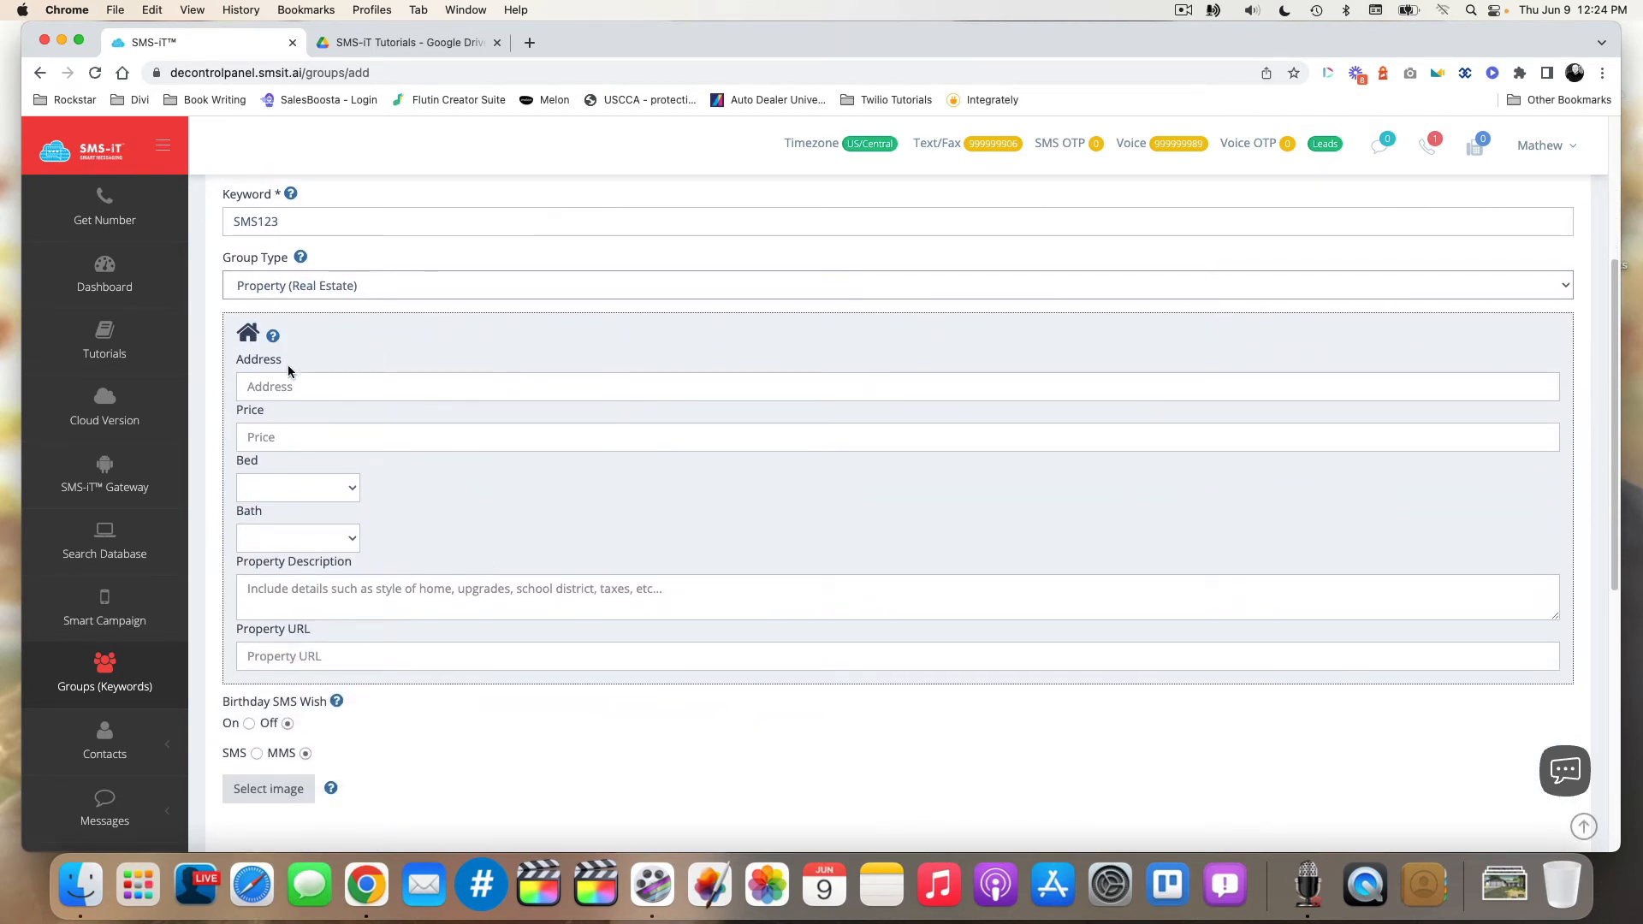
mouse_move(274, 343)
left_click(254, 590)
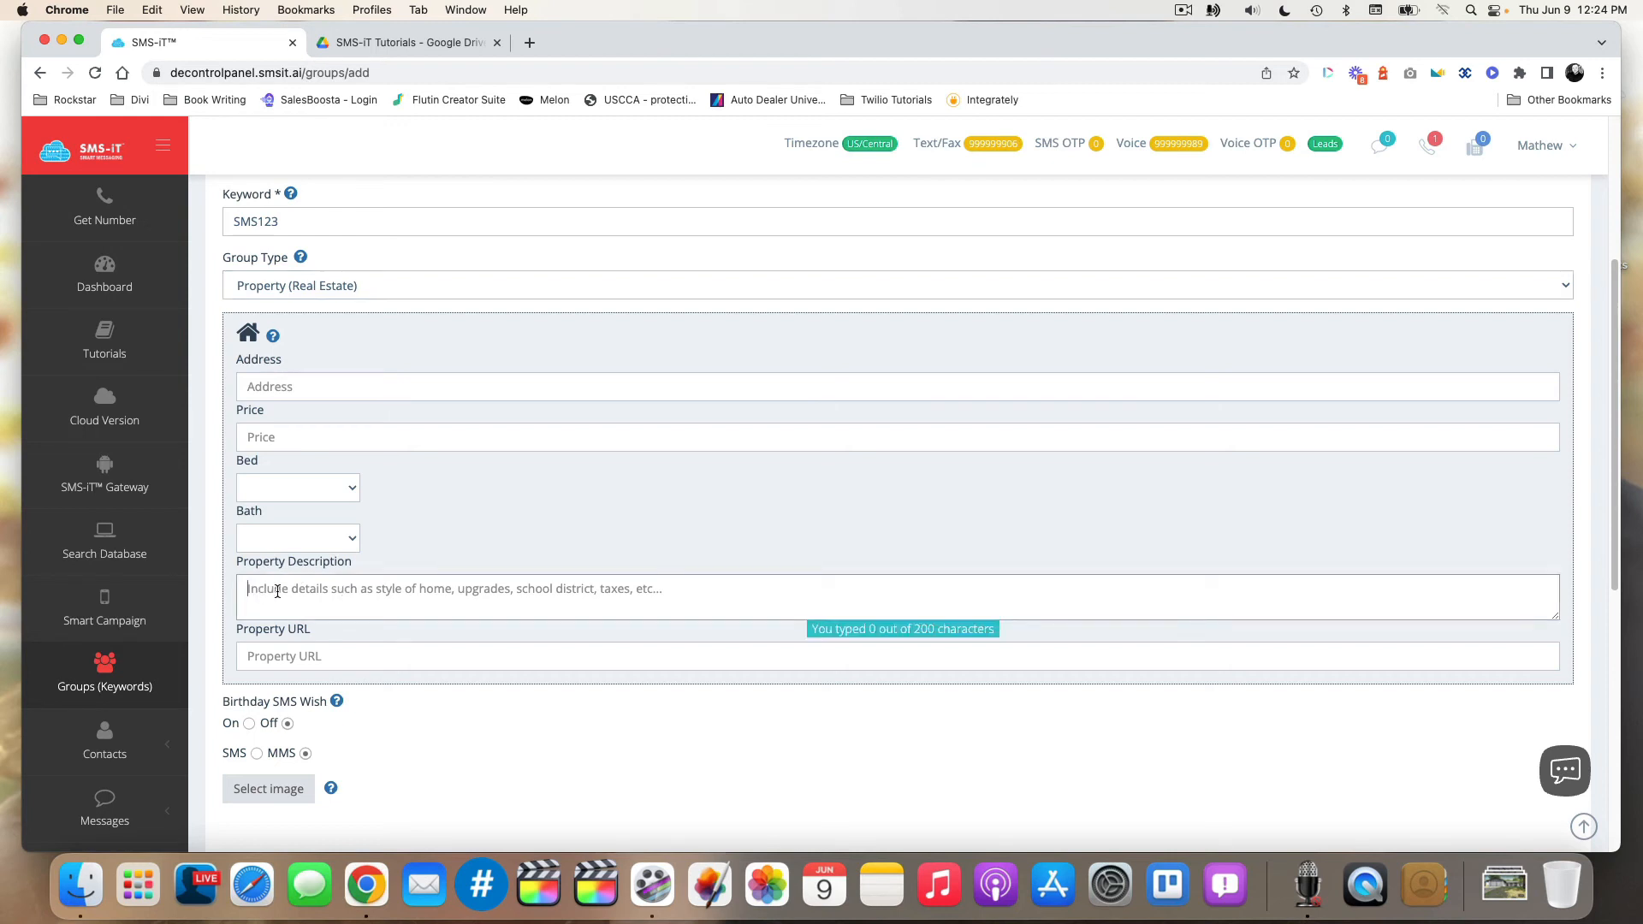
left_click(419, 528)
left_click(266, 653)
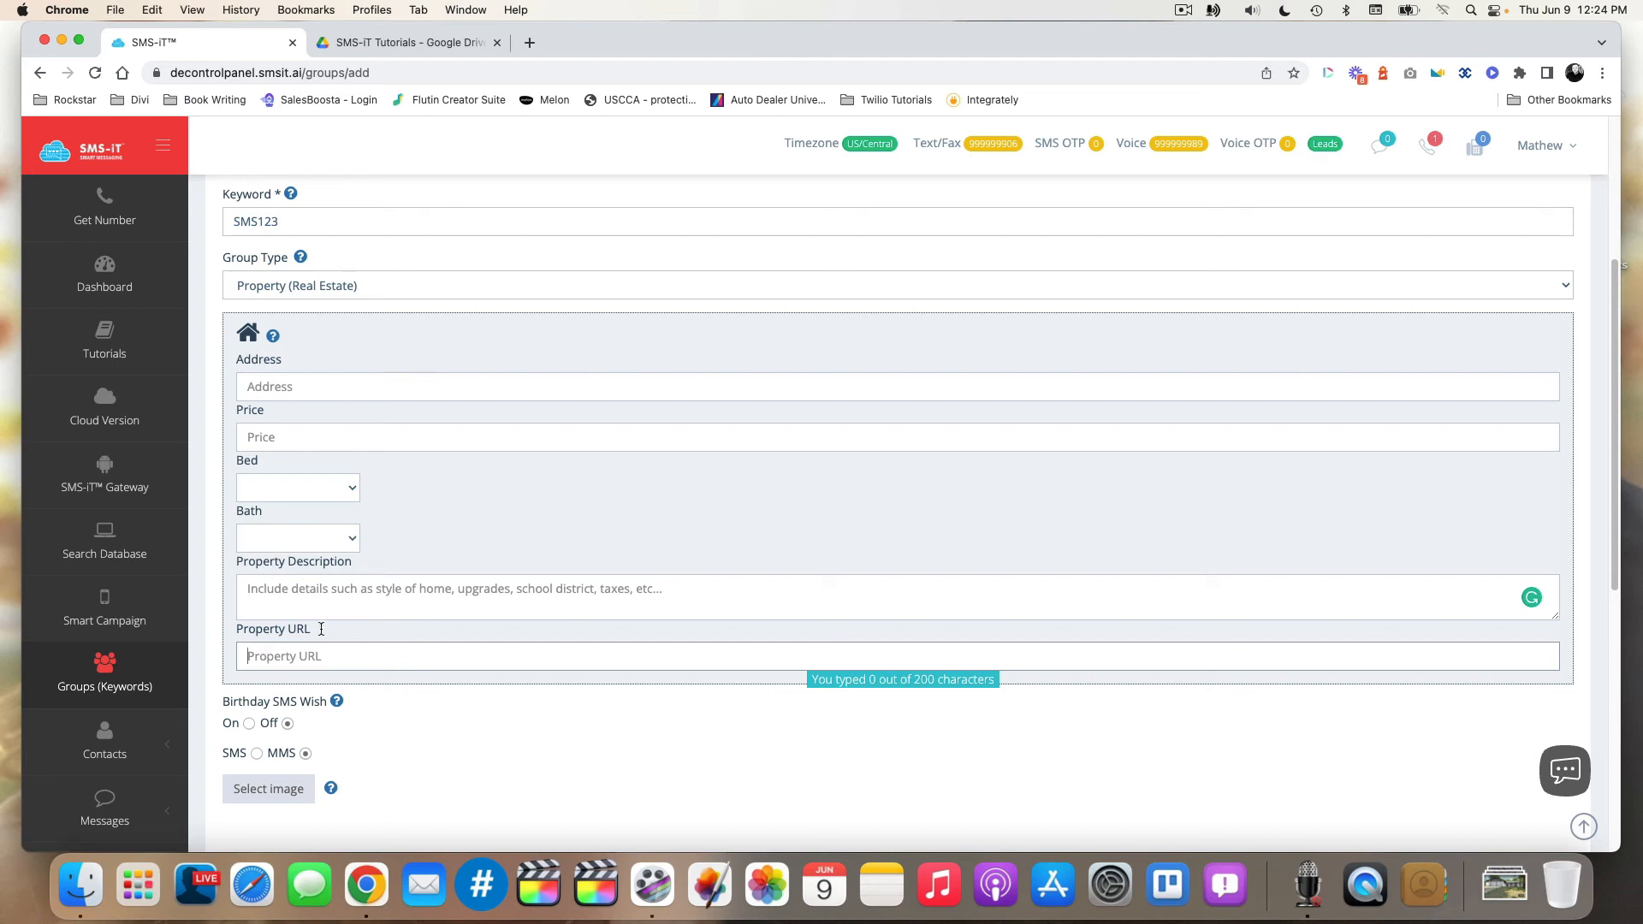
- Try Vehicle as the group type and read the help note about the vehicle details
left_click(305, 288)
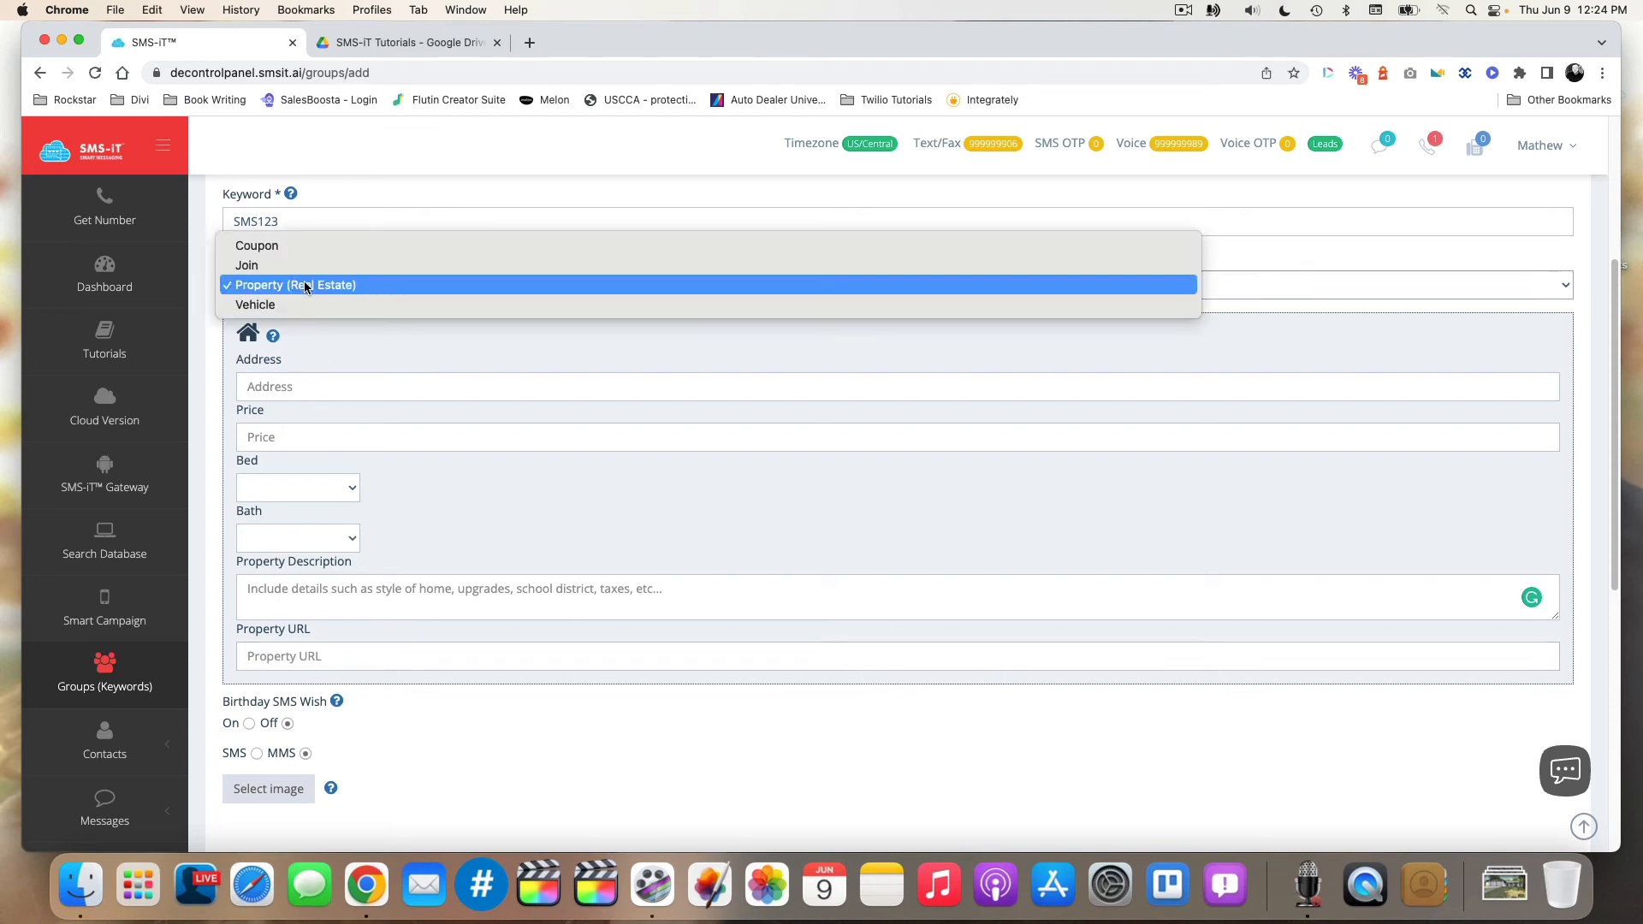
left_click(305, 300)
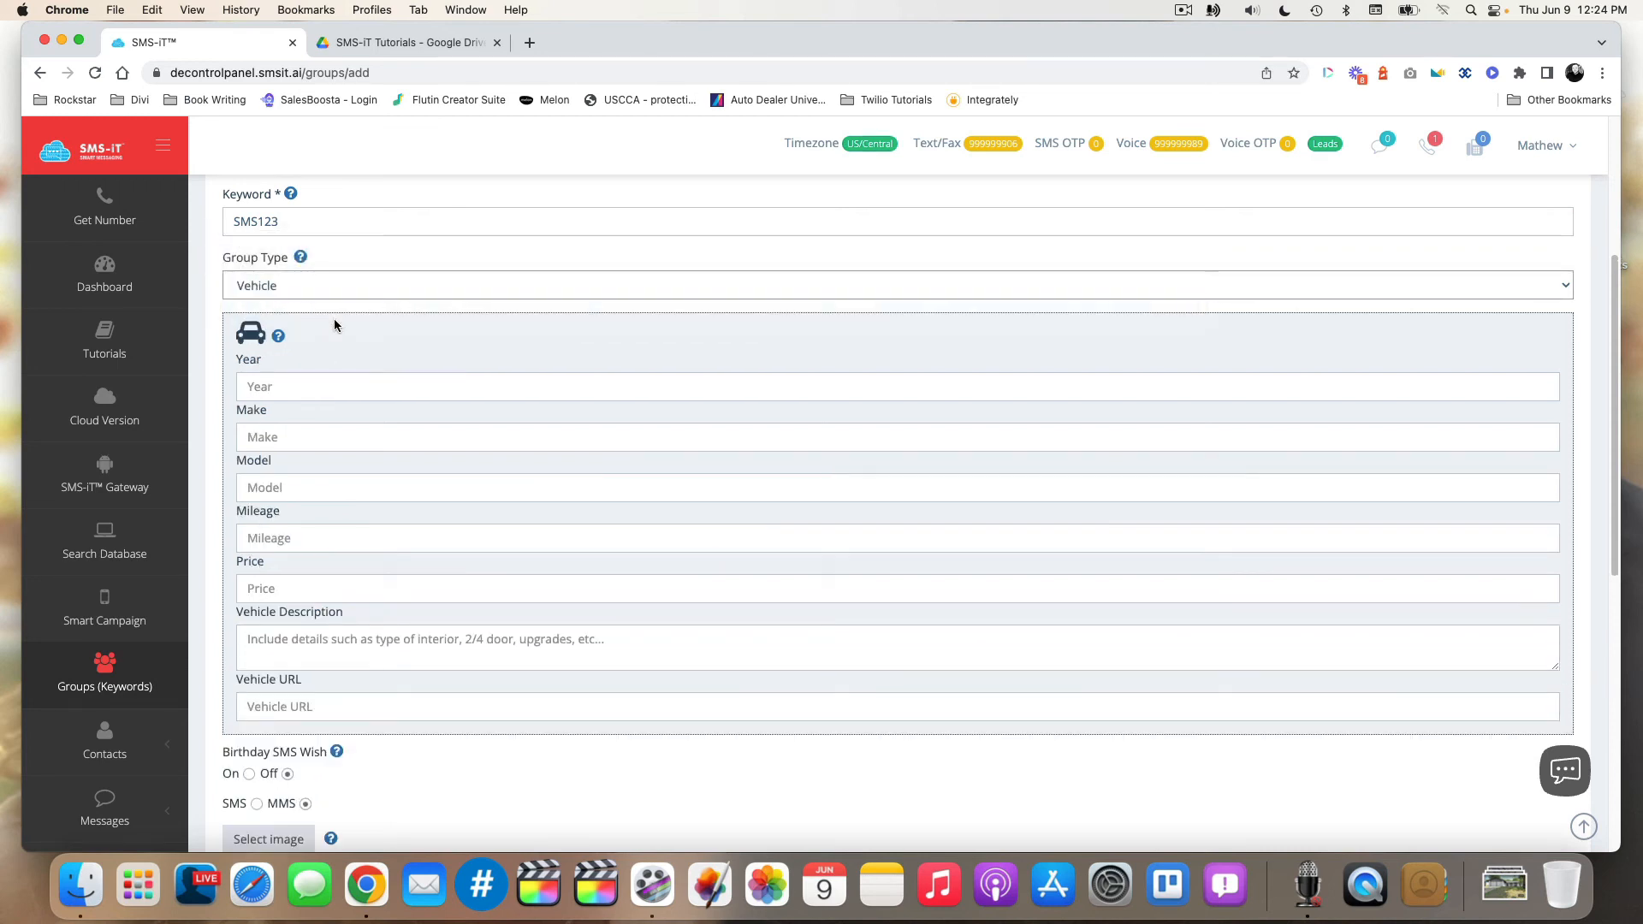
scroll(361, 337, "down", 2)
scroll(361, 335, "up", 1)
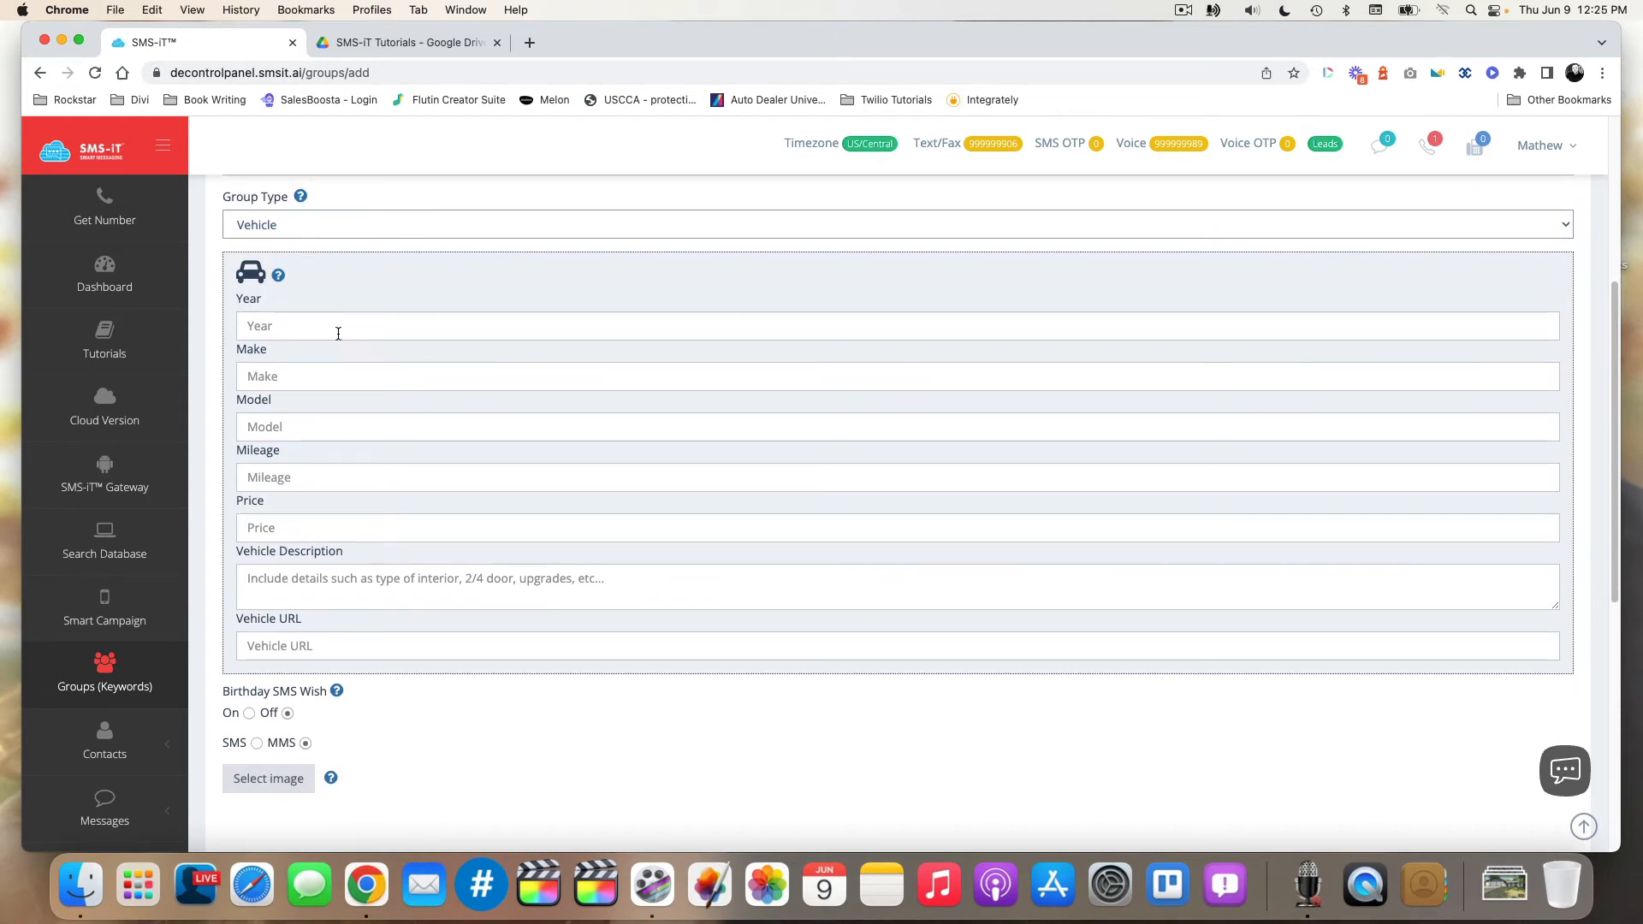
mouse_move(280, 282)
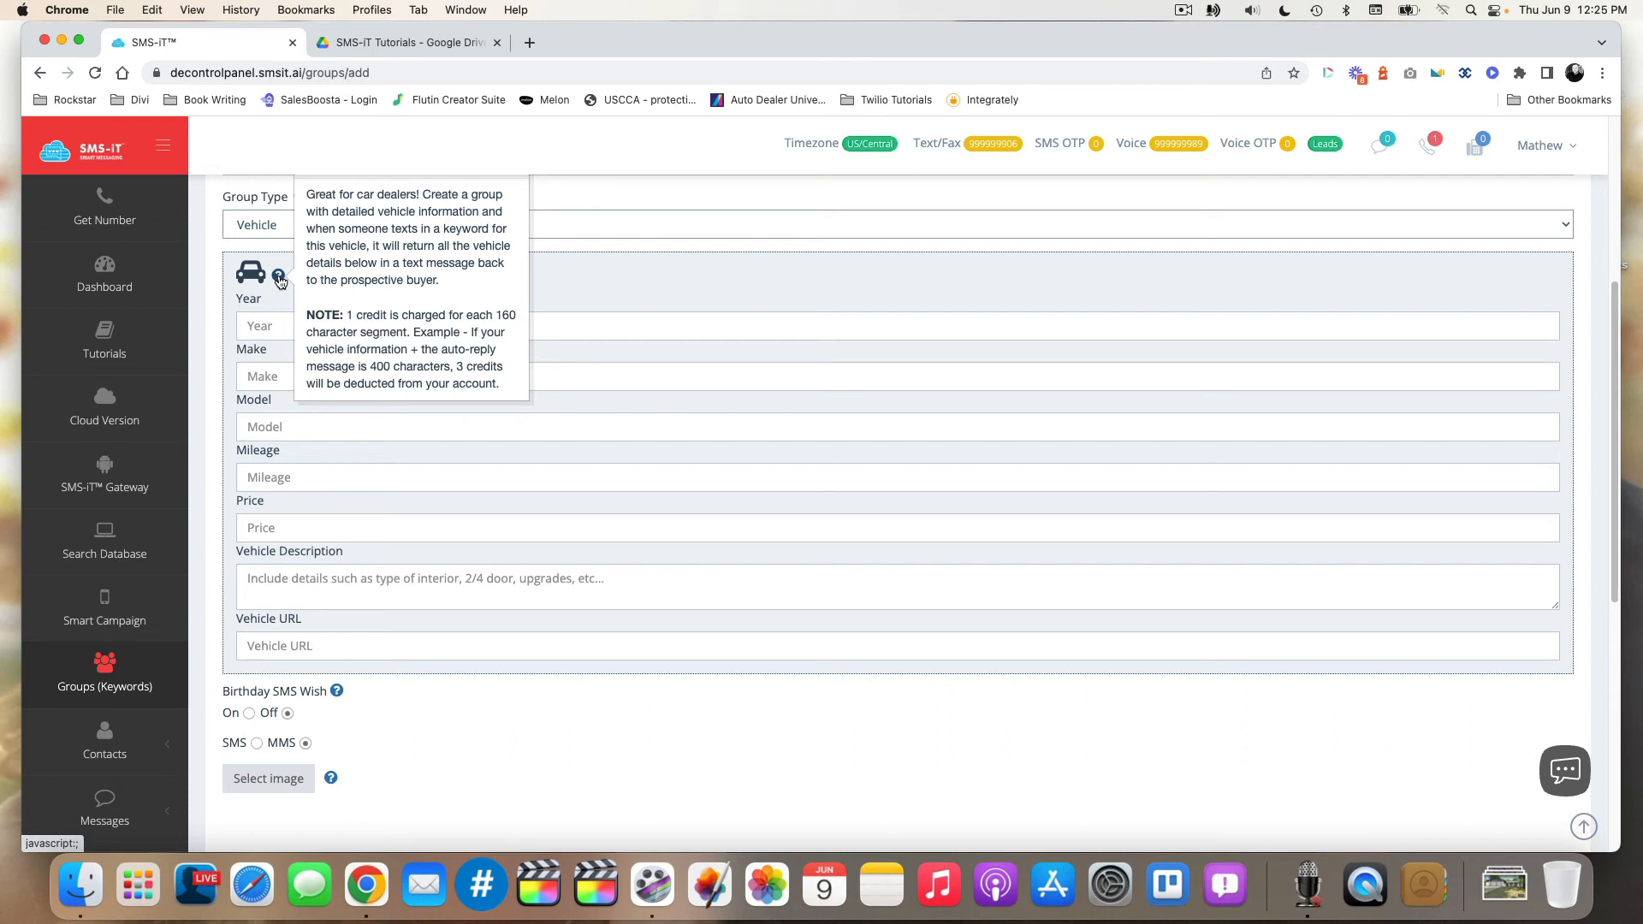
- Replace the group keyword with 96CIVIC
scroll(567, 306, "up", 3)
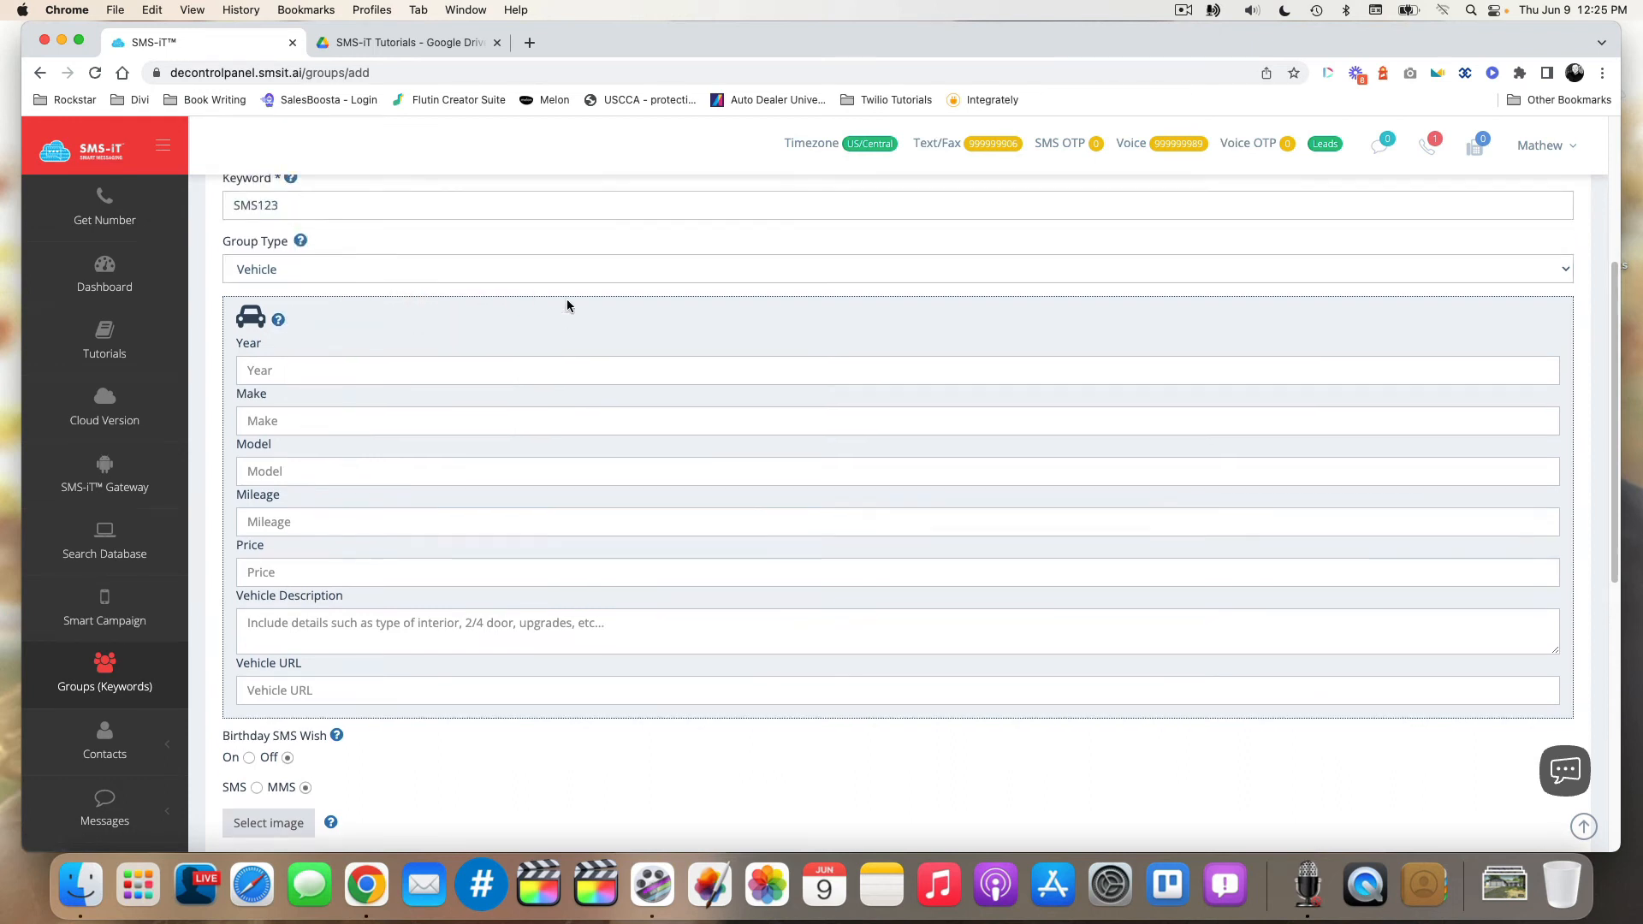
left_click_drag(311, 415, 209, 414)
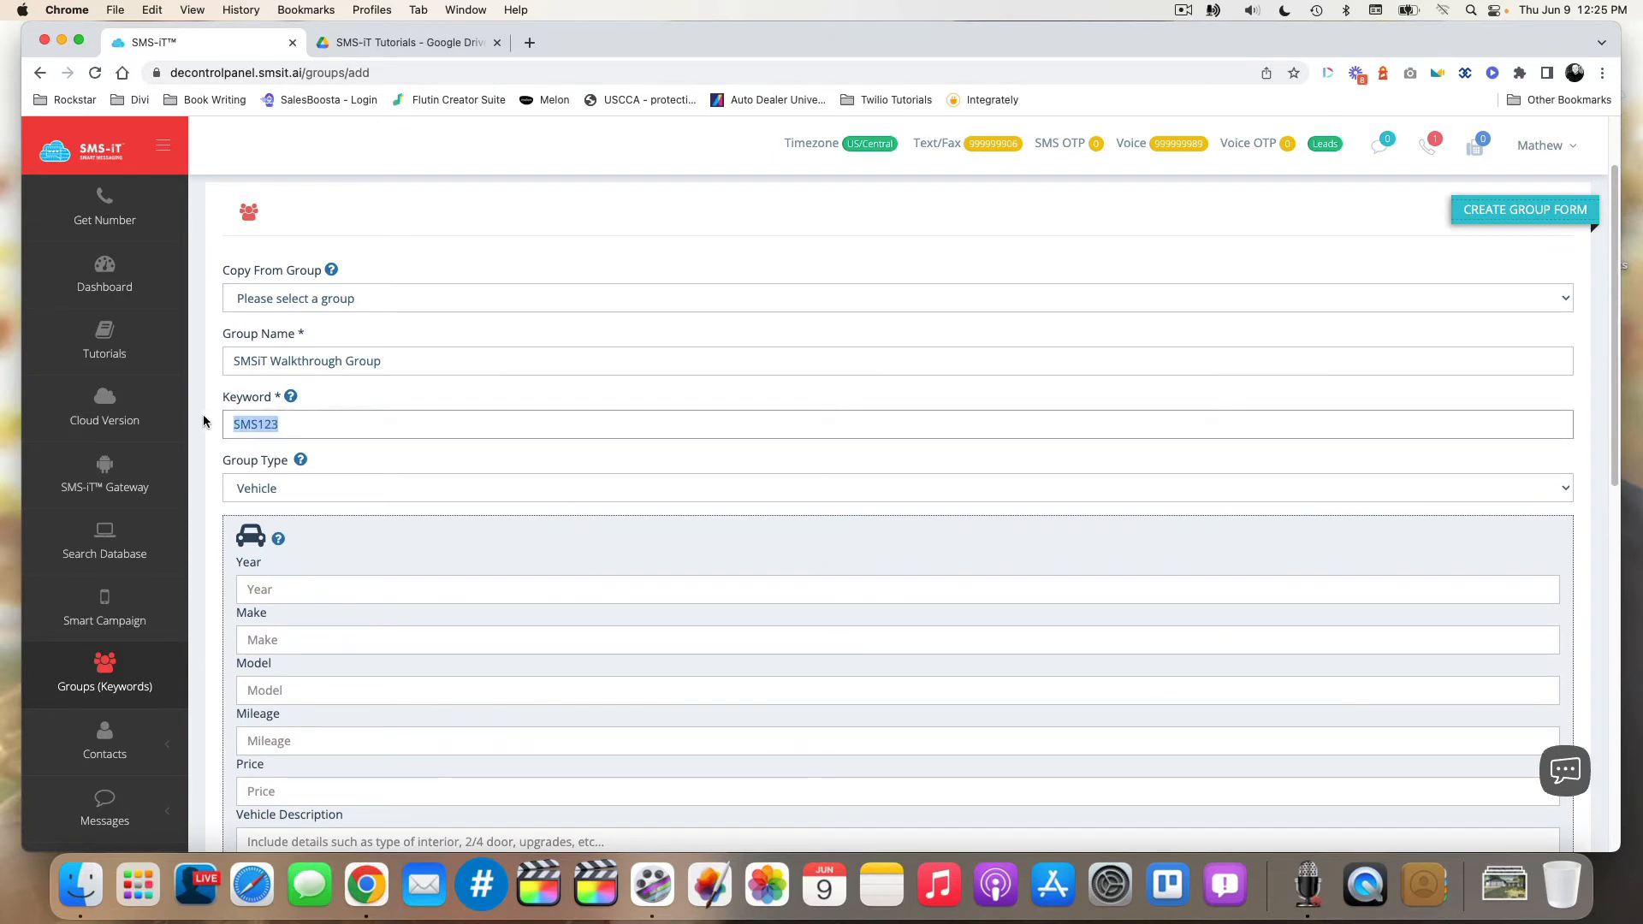
type("96CIVIClVIC")
- Fill in the vehicle details with year 1996, make Honda, model Civic, mileage 123000 and price 2500
scroll(275, 497, "down", 3)
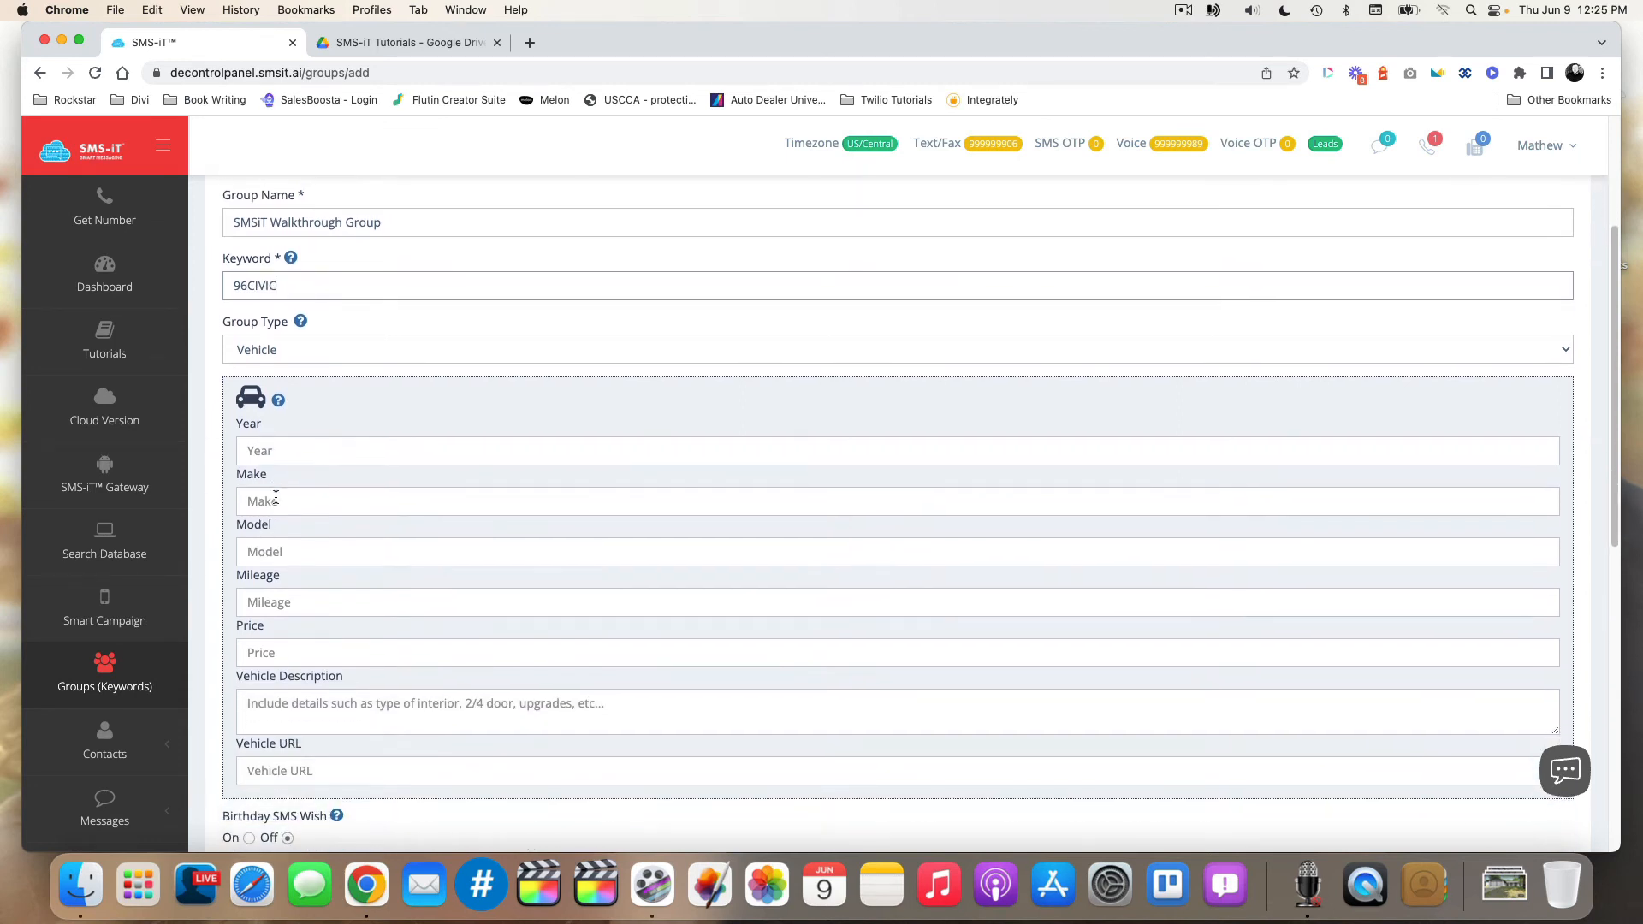
left_click(278, 439)
type("1996")
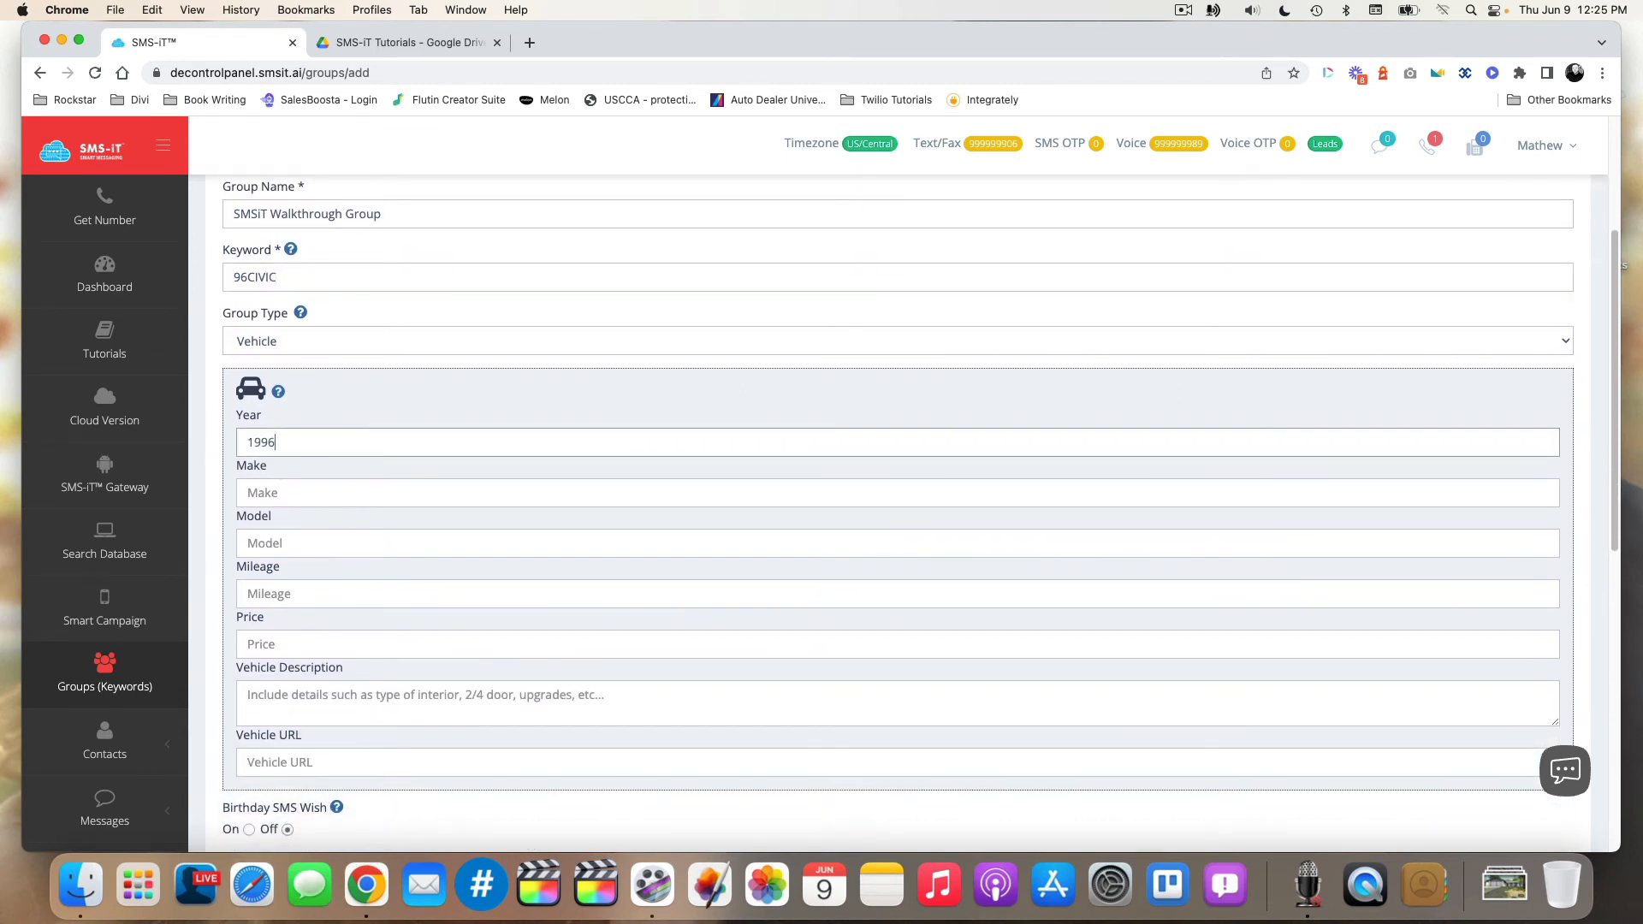
key("Tab")
type("Honda")
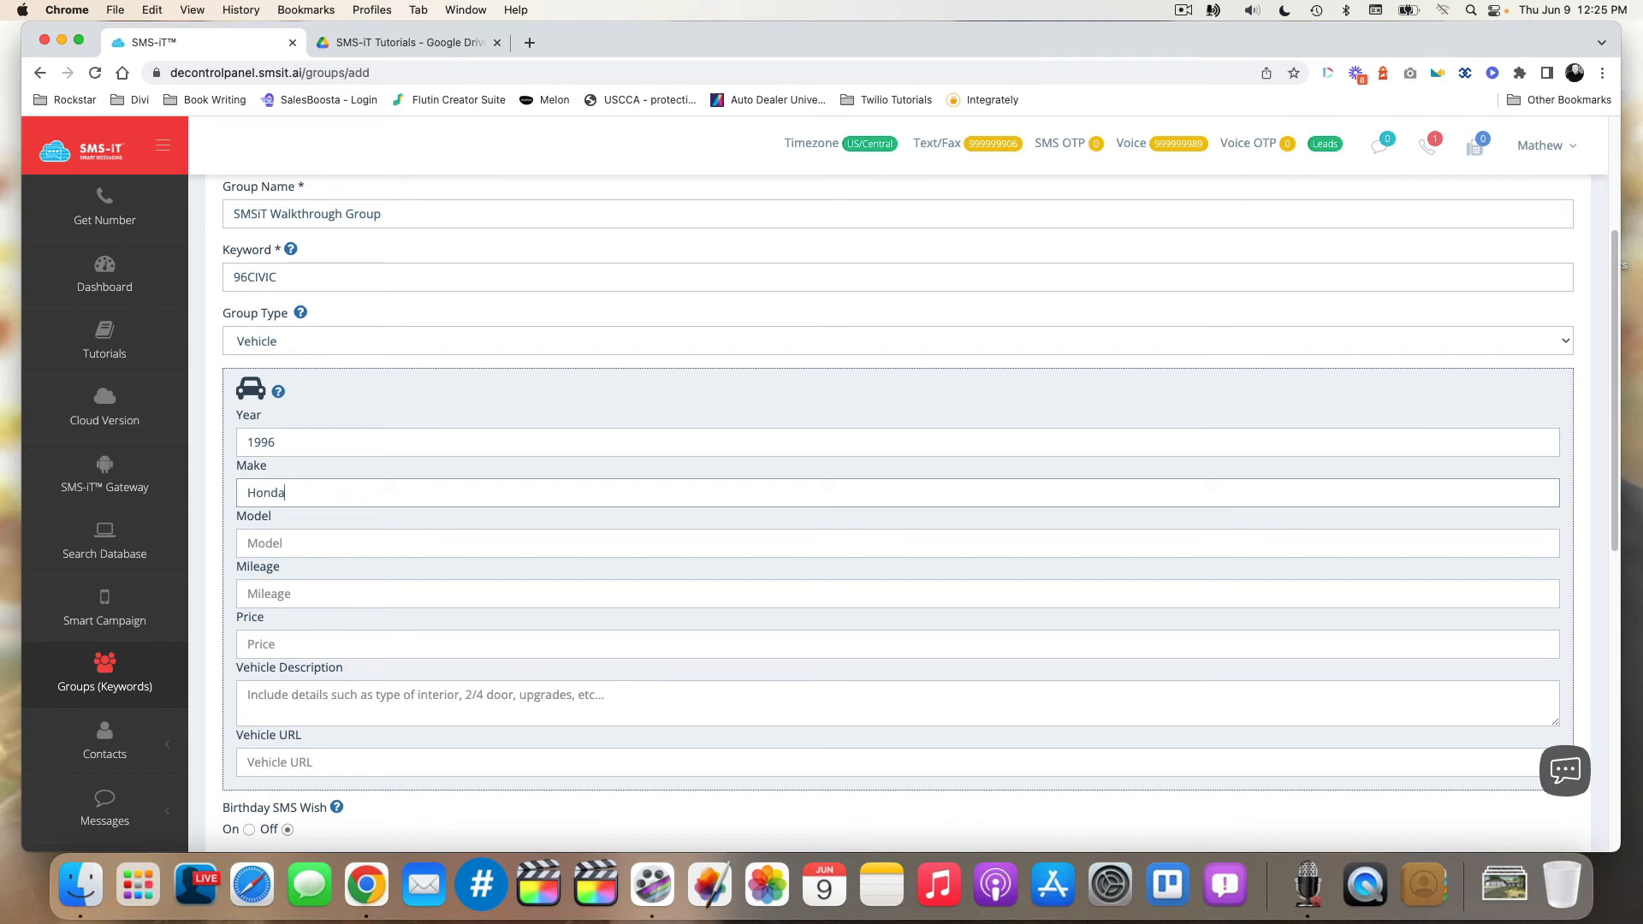
key("Tab")
type("Civic")
key("Tab")
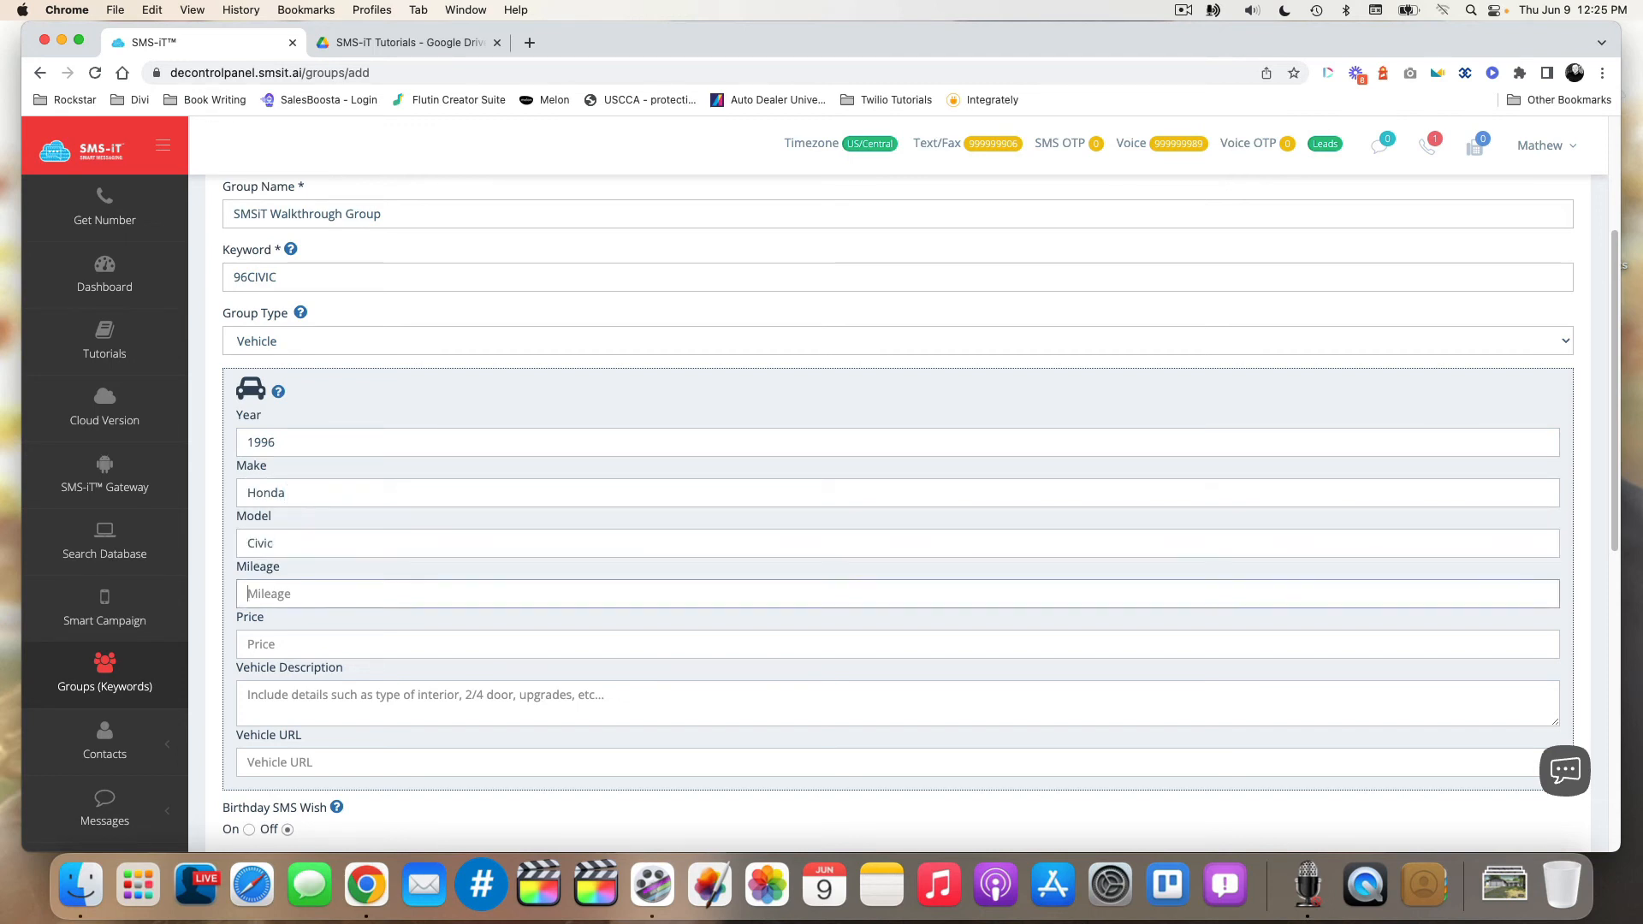
type("123000")
key("Tab")
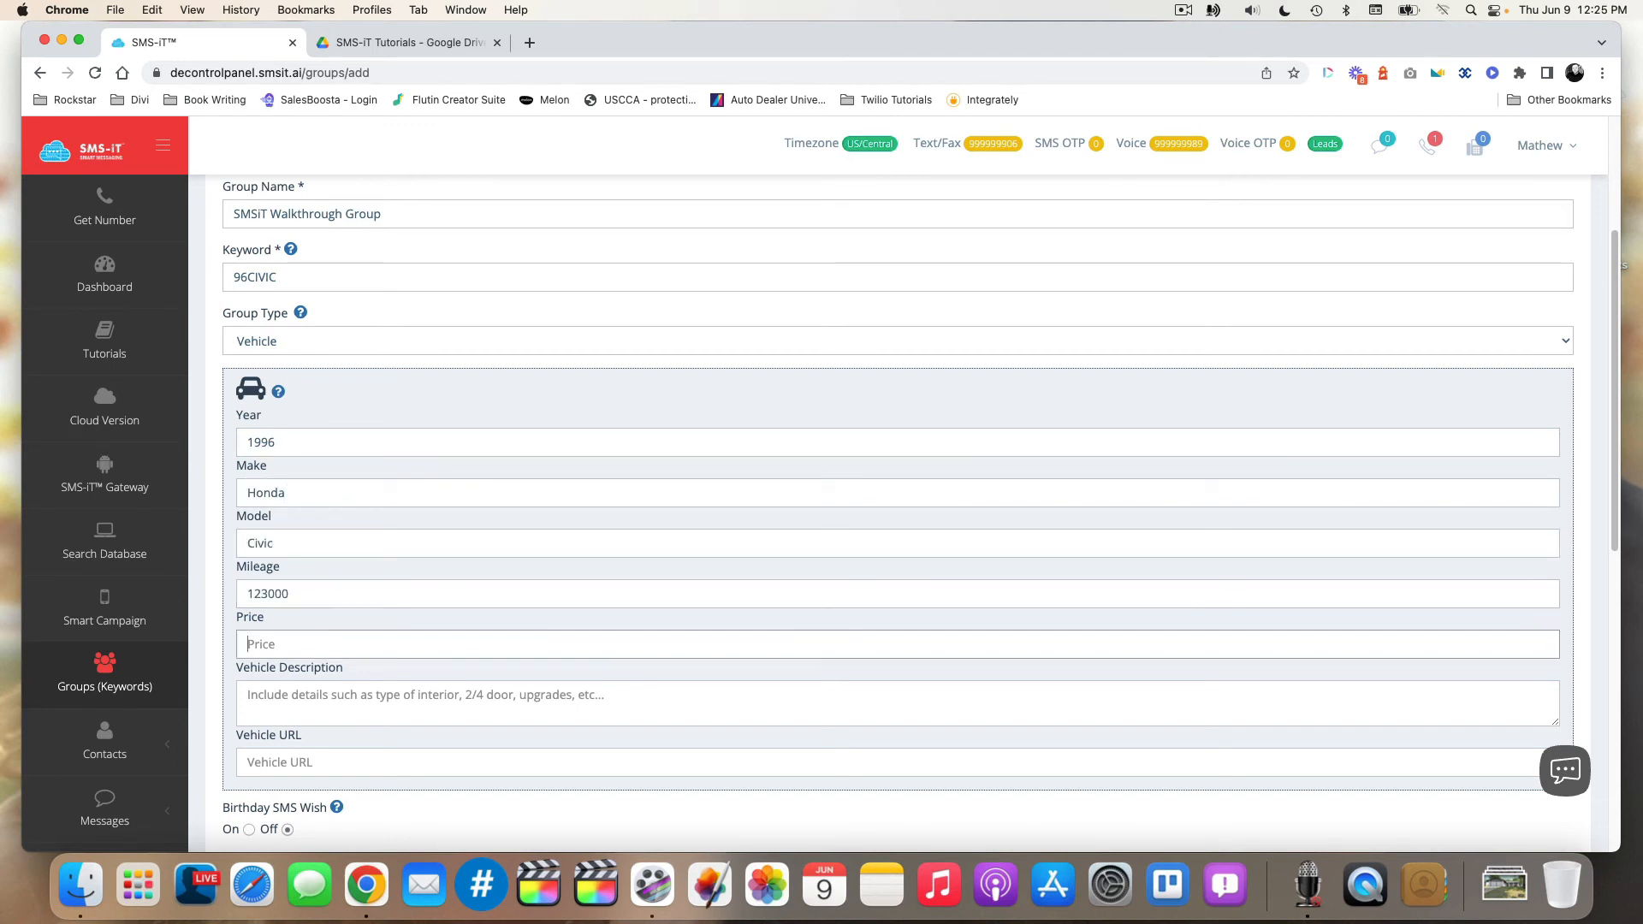
type("2500")
- Enter "4dr, automatic, reliable, great condition." as the vehicle description and leave the vehicle URL empty
left_click(287, 696)
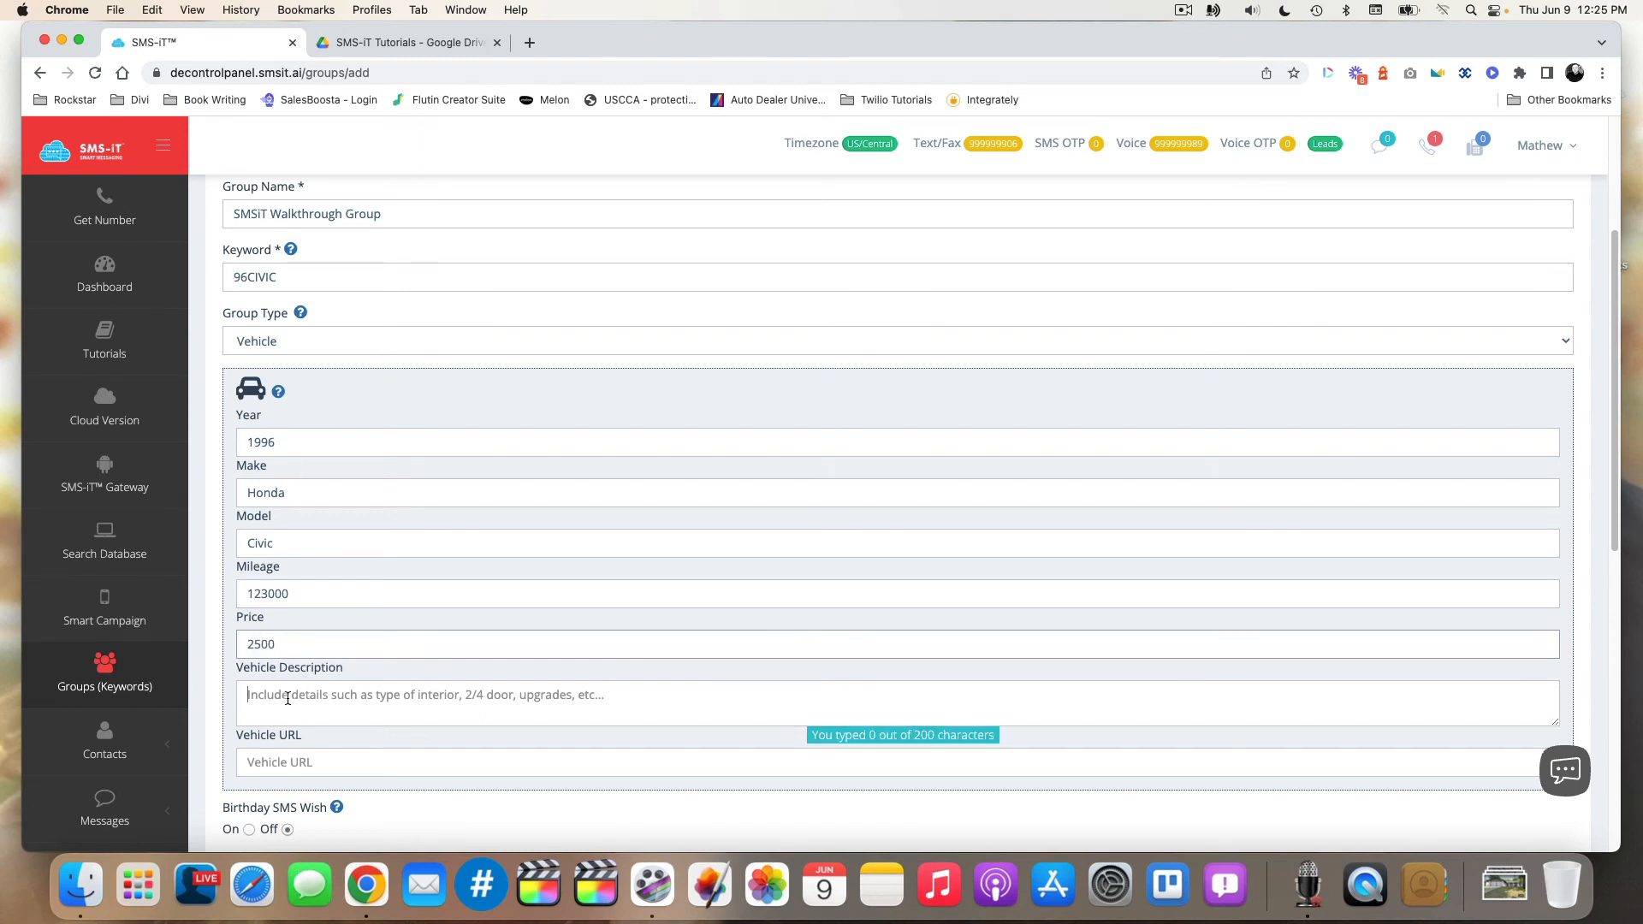
type("4 d")
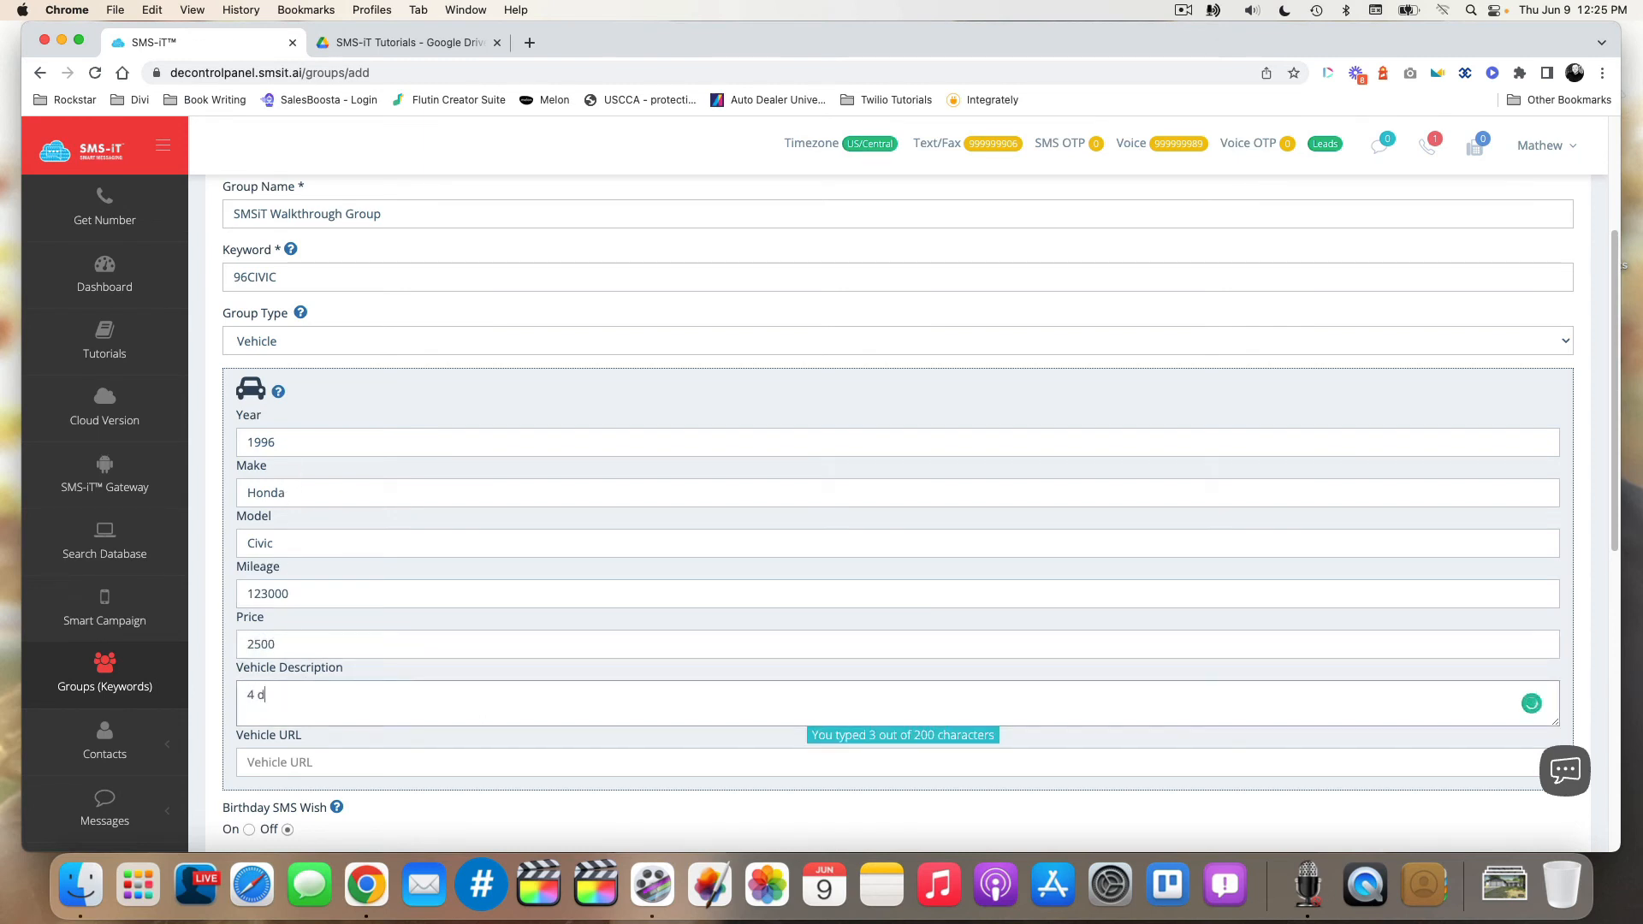
type("rdr, automatic, ")
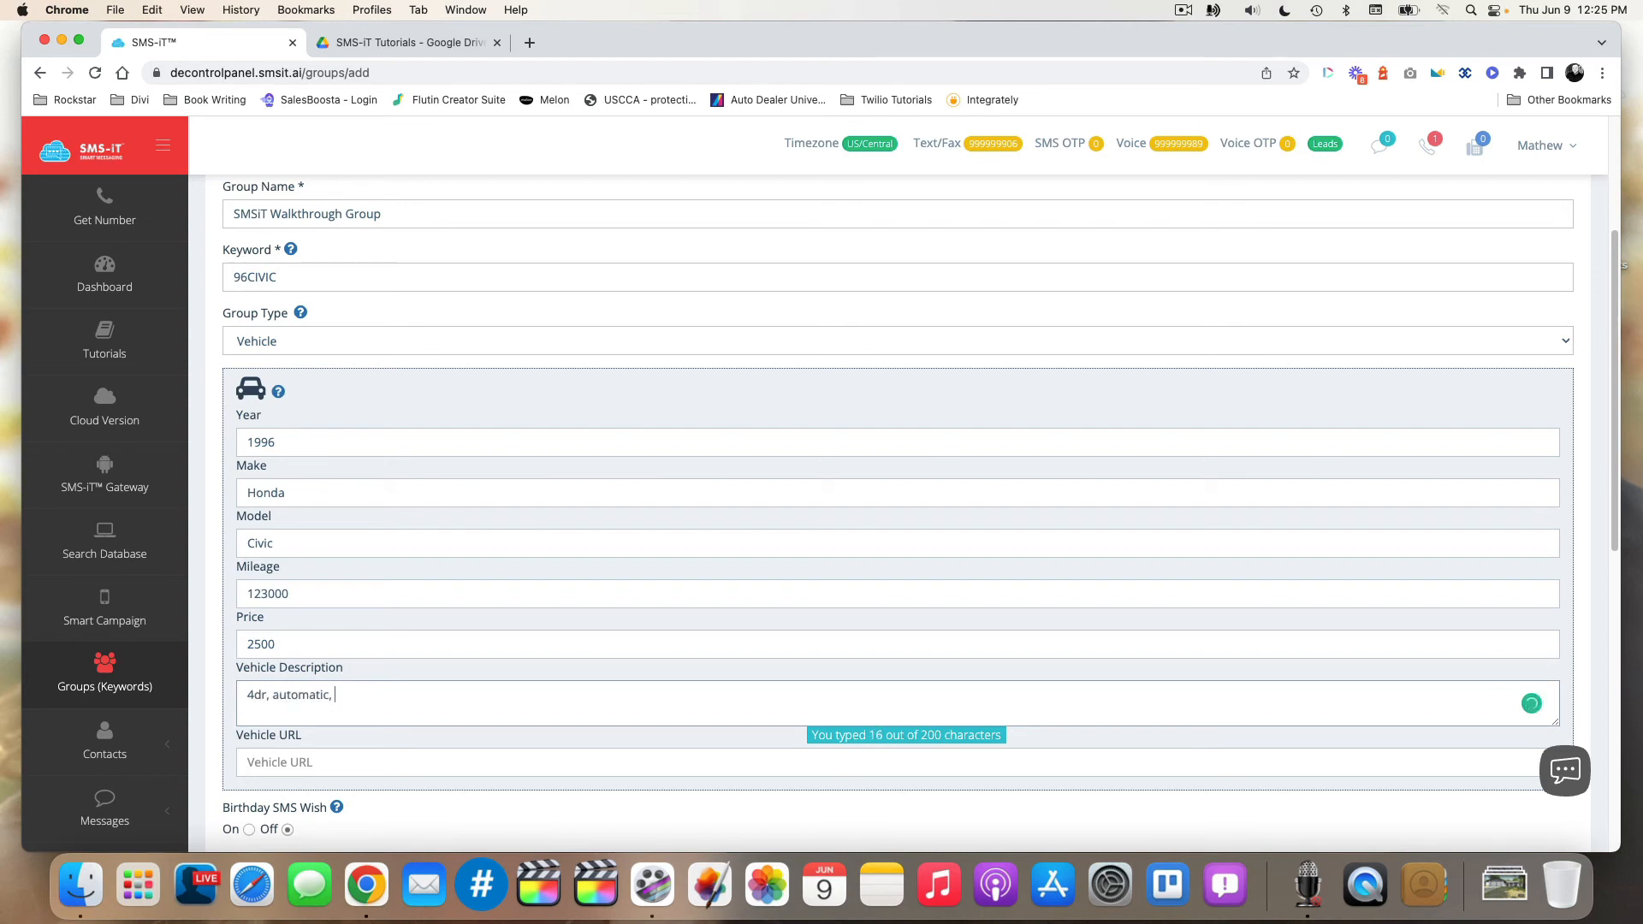
type("reliable, great condition.")
left_click(282, 759)
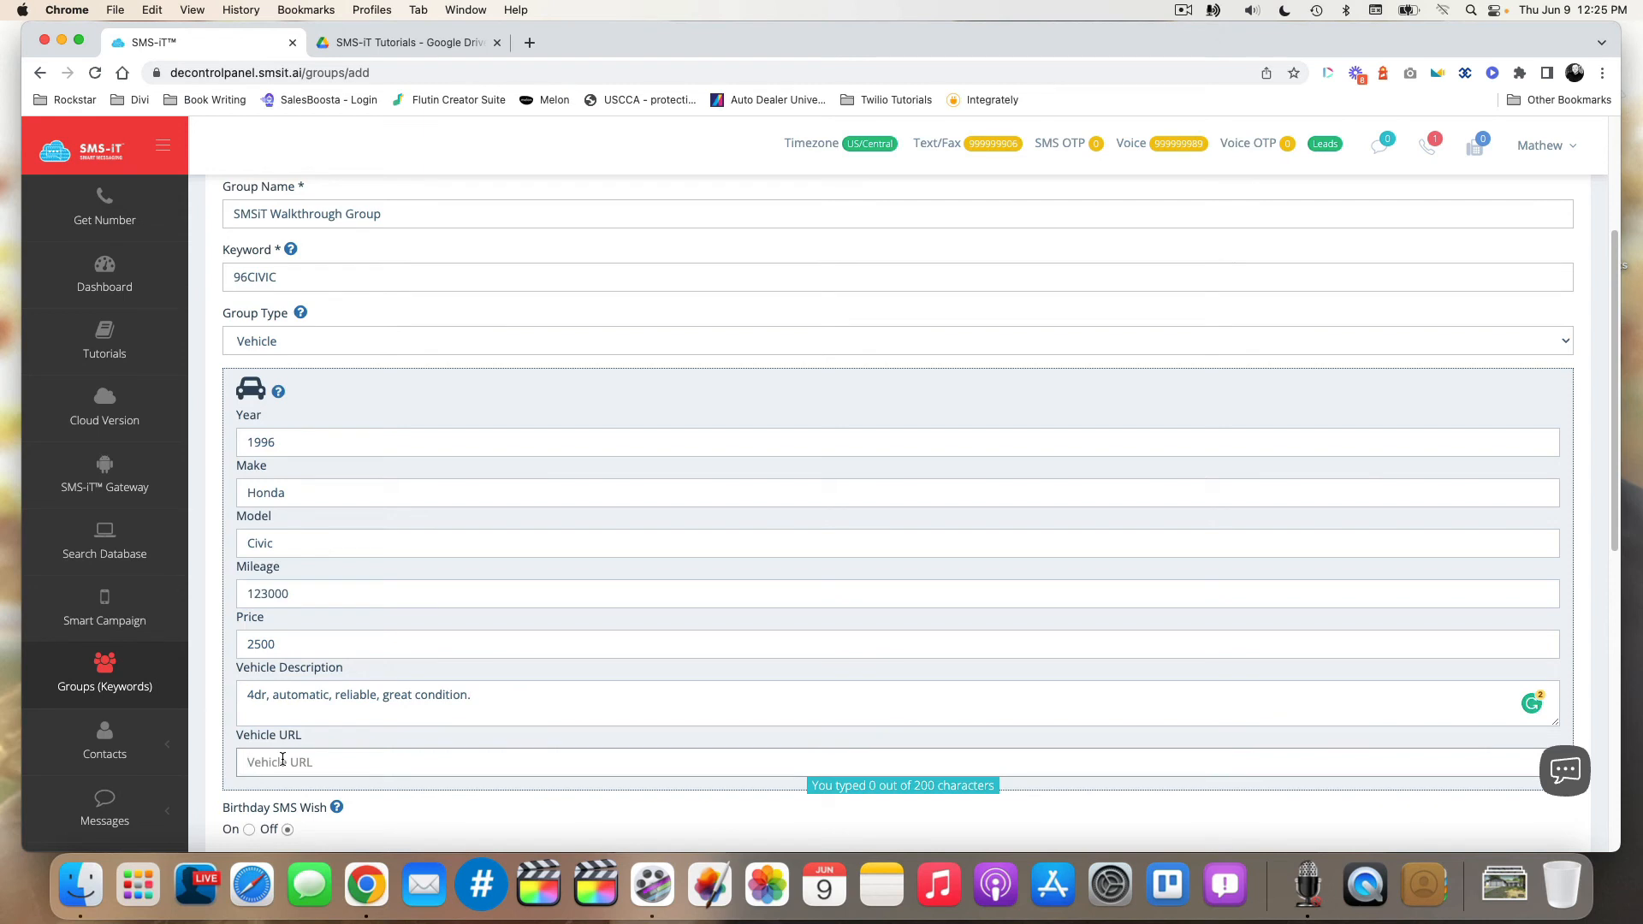
- Change the group type to Join and replace the group keyword with FAIR
scroll(283, 760, "down", 2)
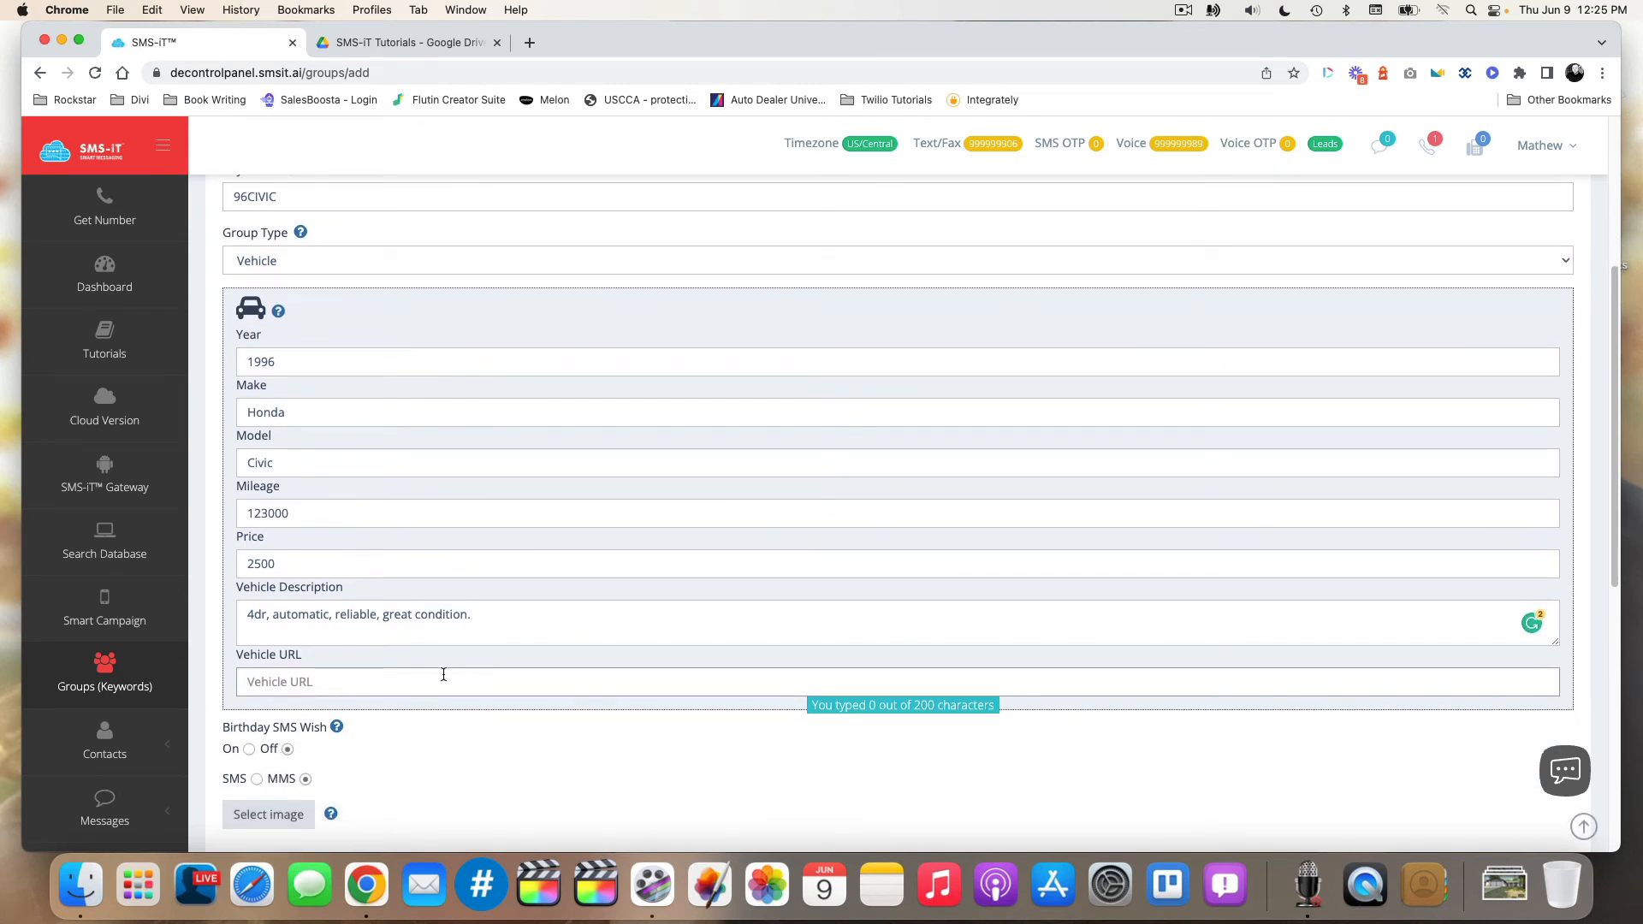
scroll(443, 674, "down", 4)
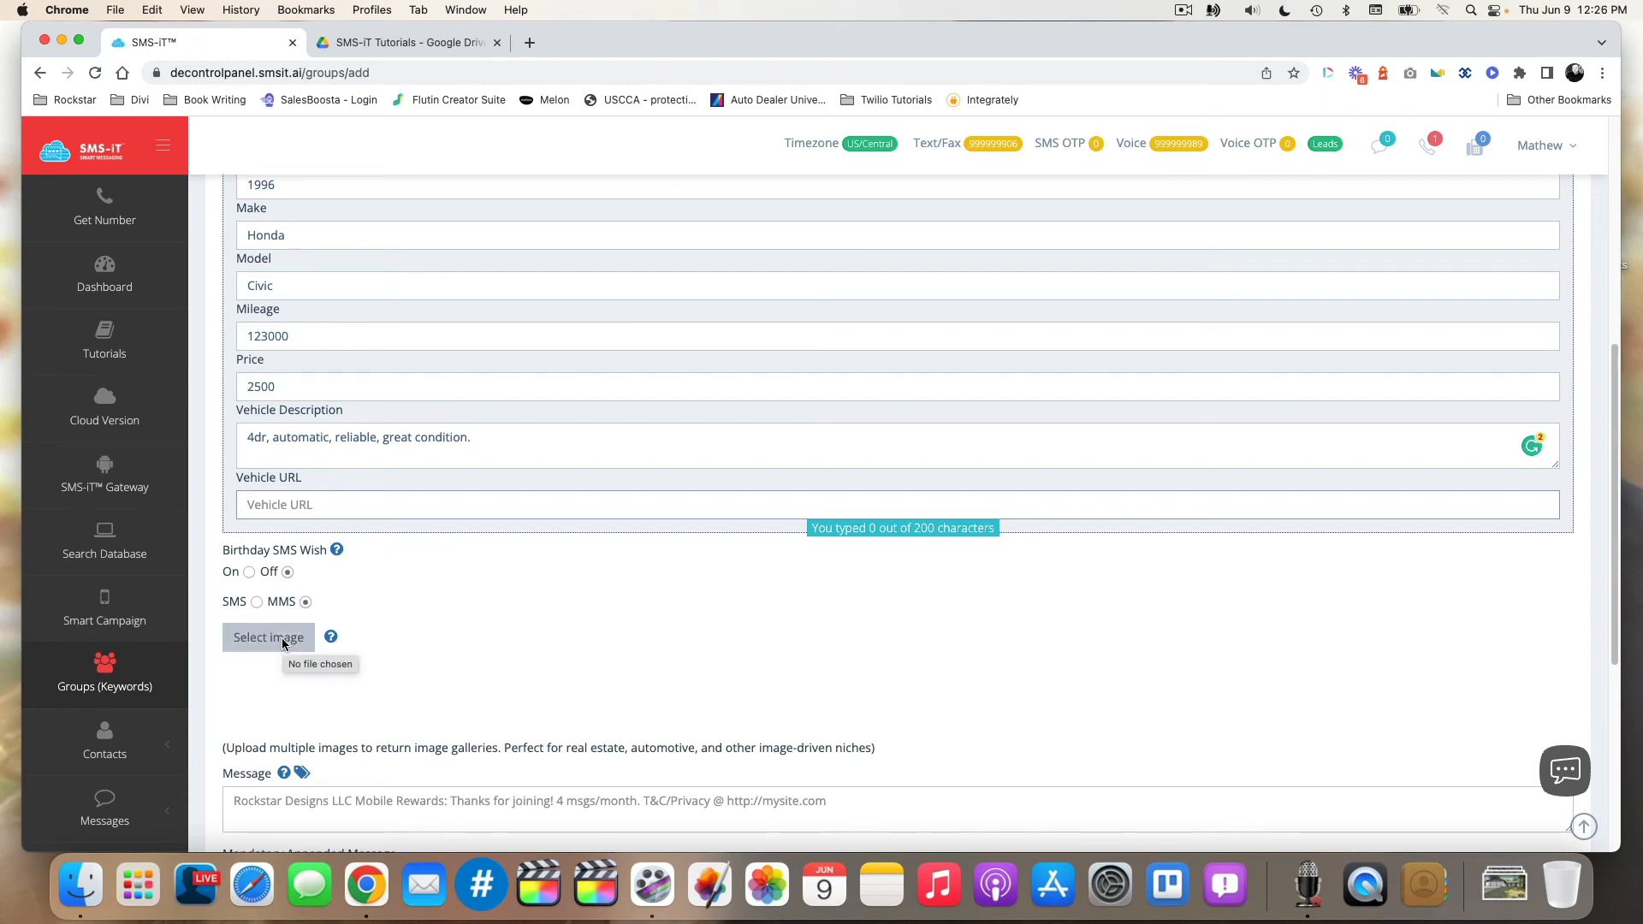
scroll(342, 633, "up", 5)
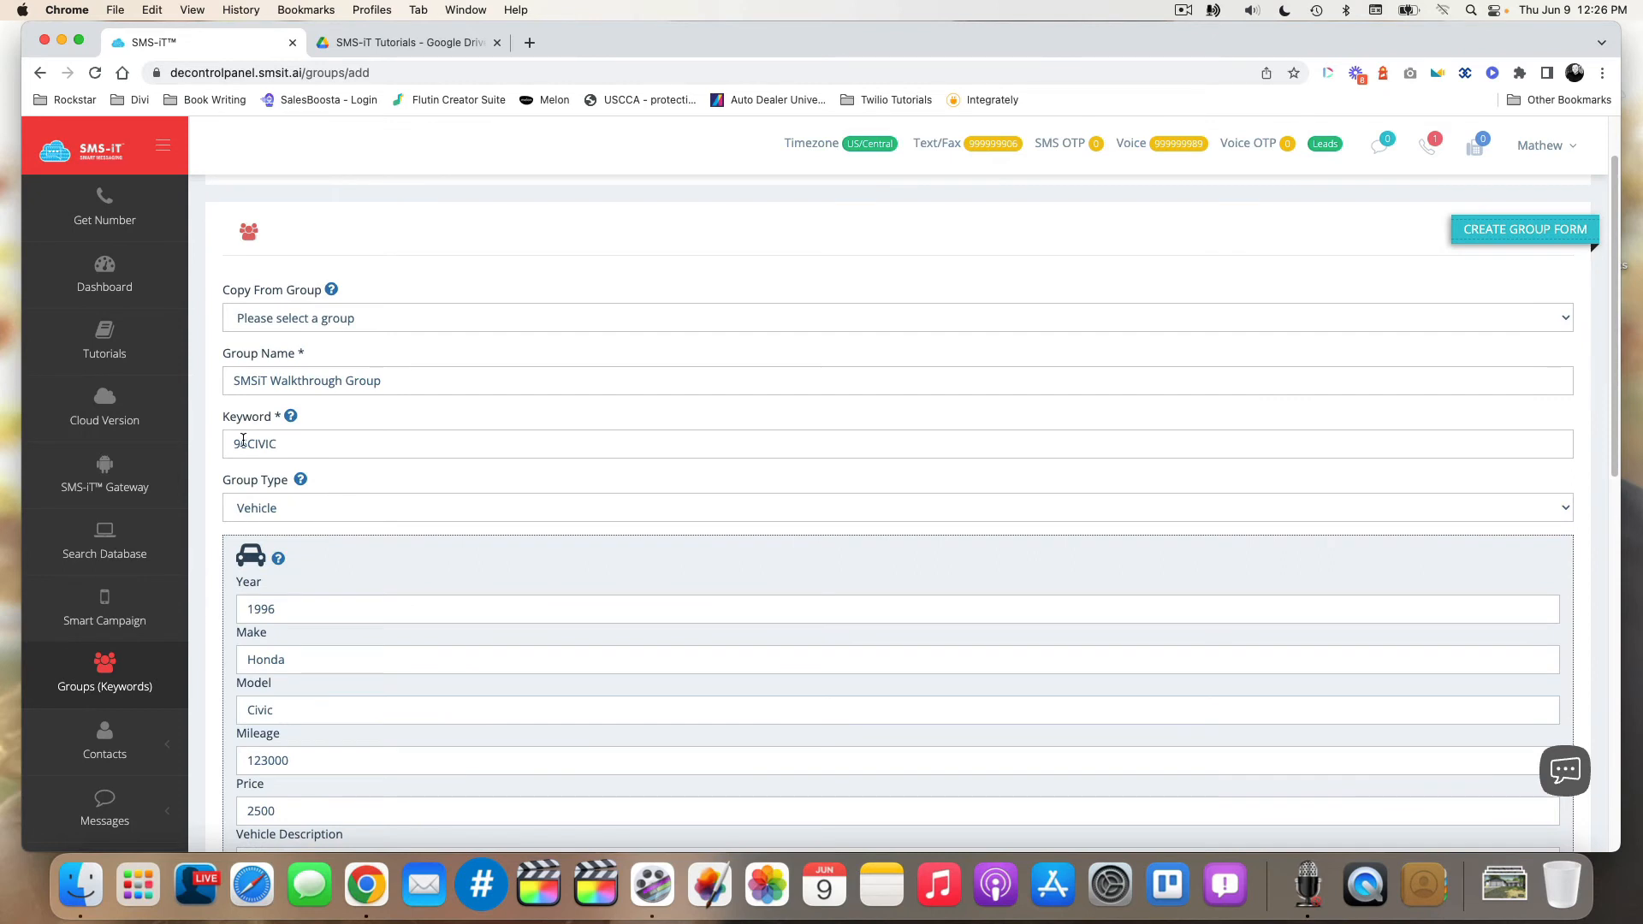
scroll(464, 485, "down", 4)
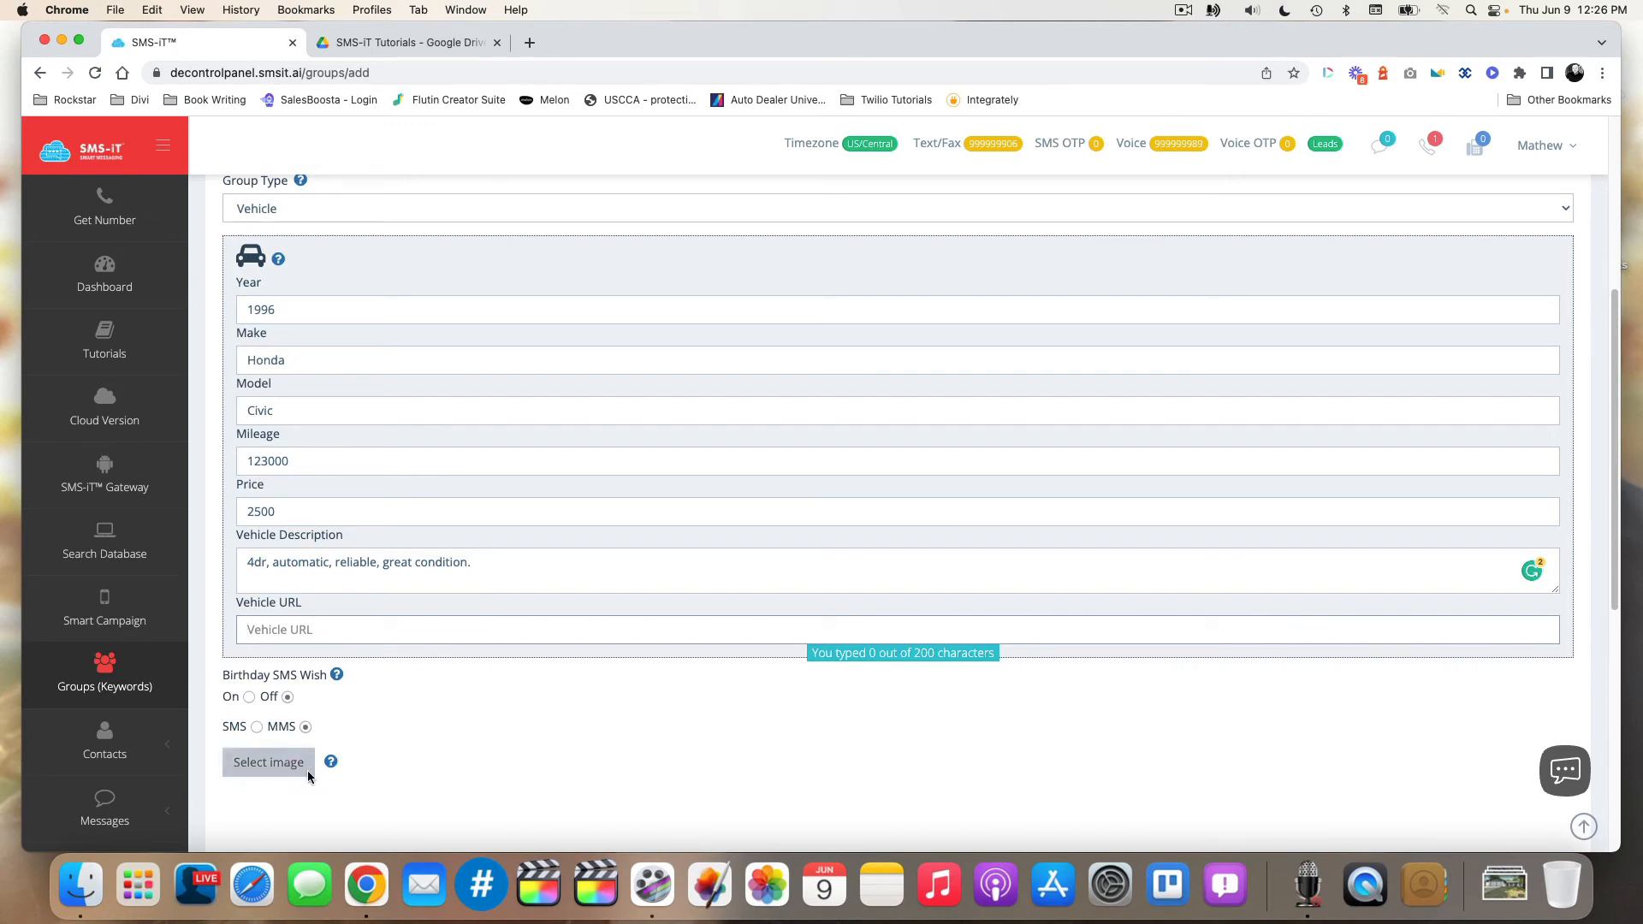
scroll(477, 676, "up", 3)
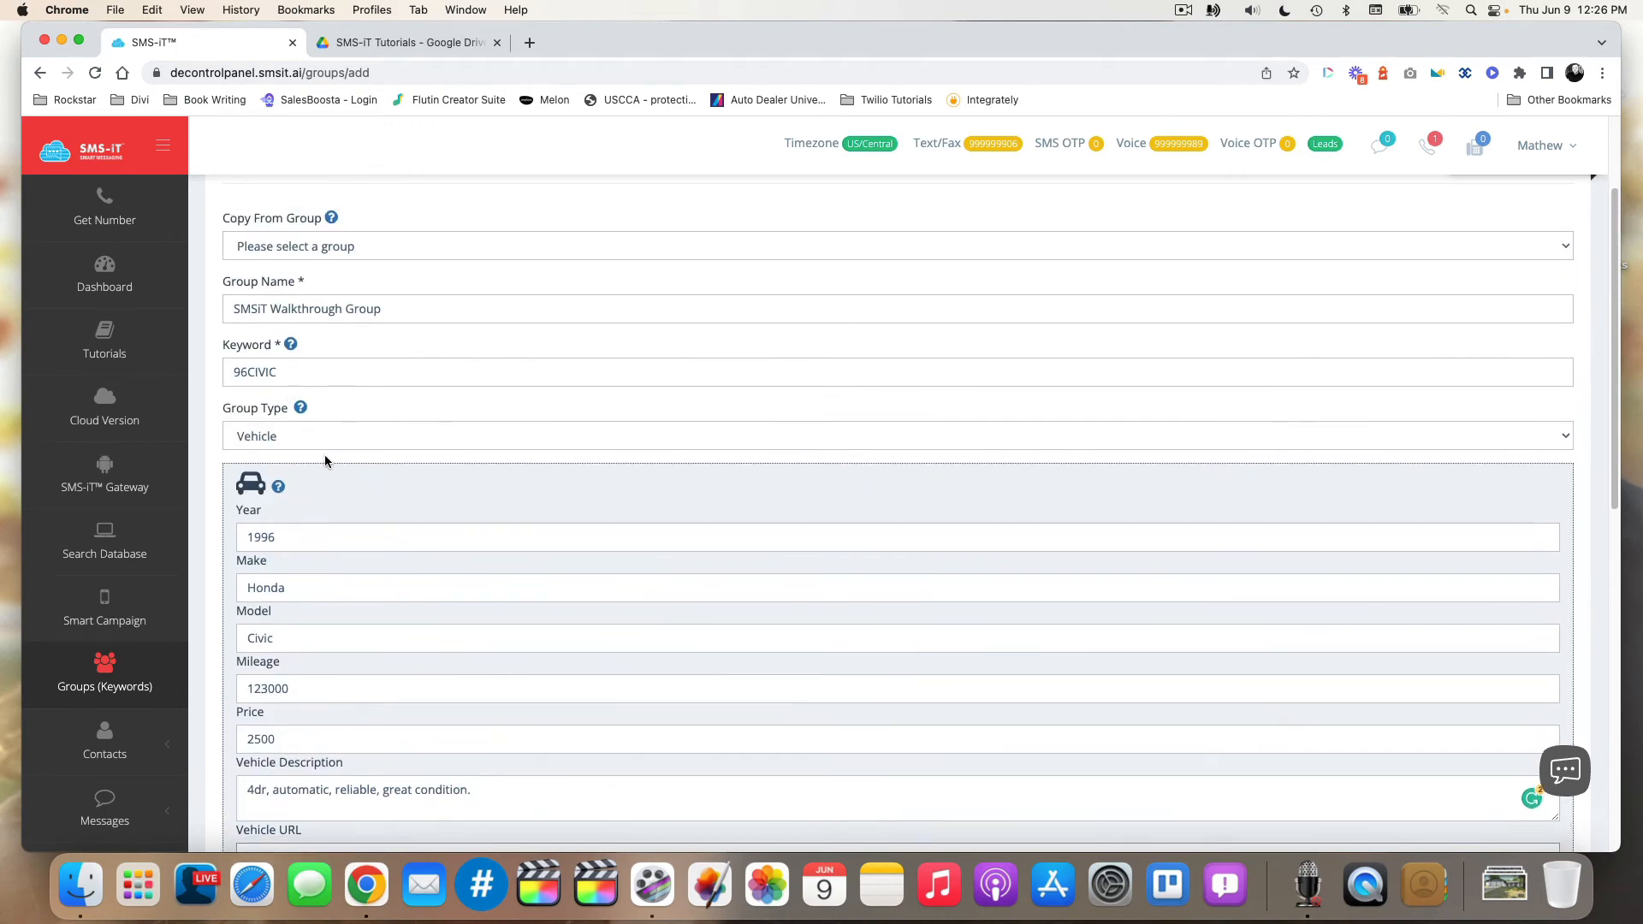
left_click(319, 442)
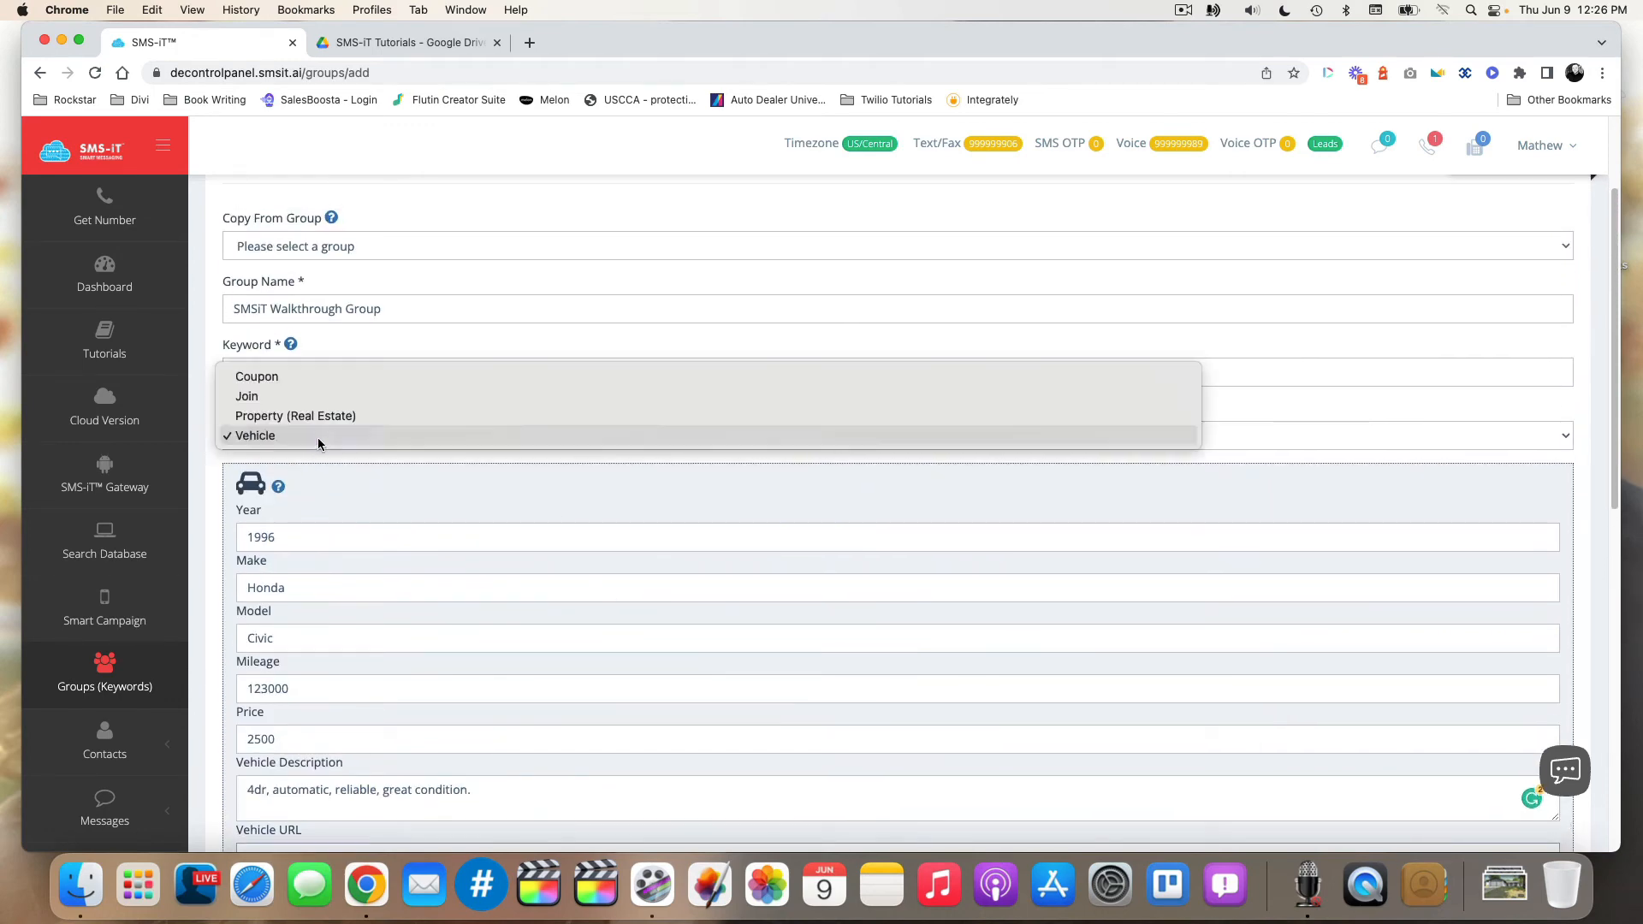
left_click(341, 398)
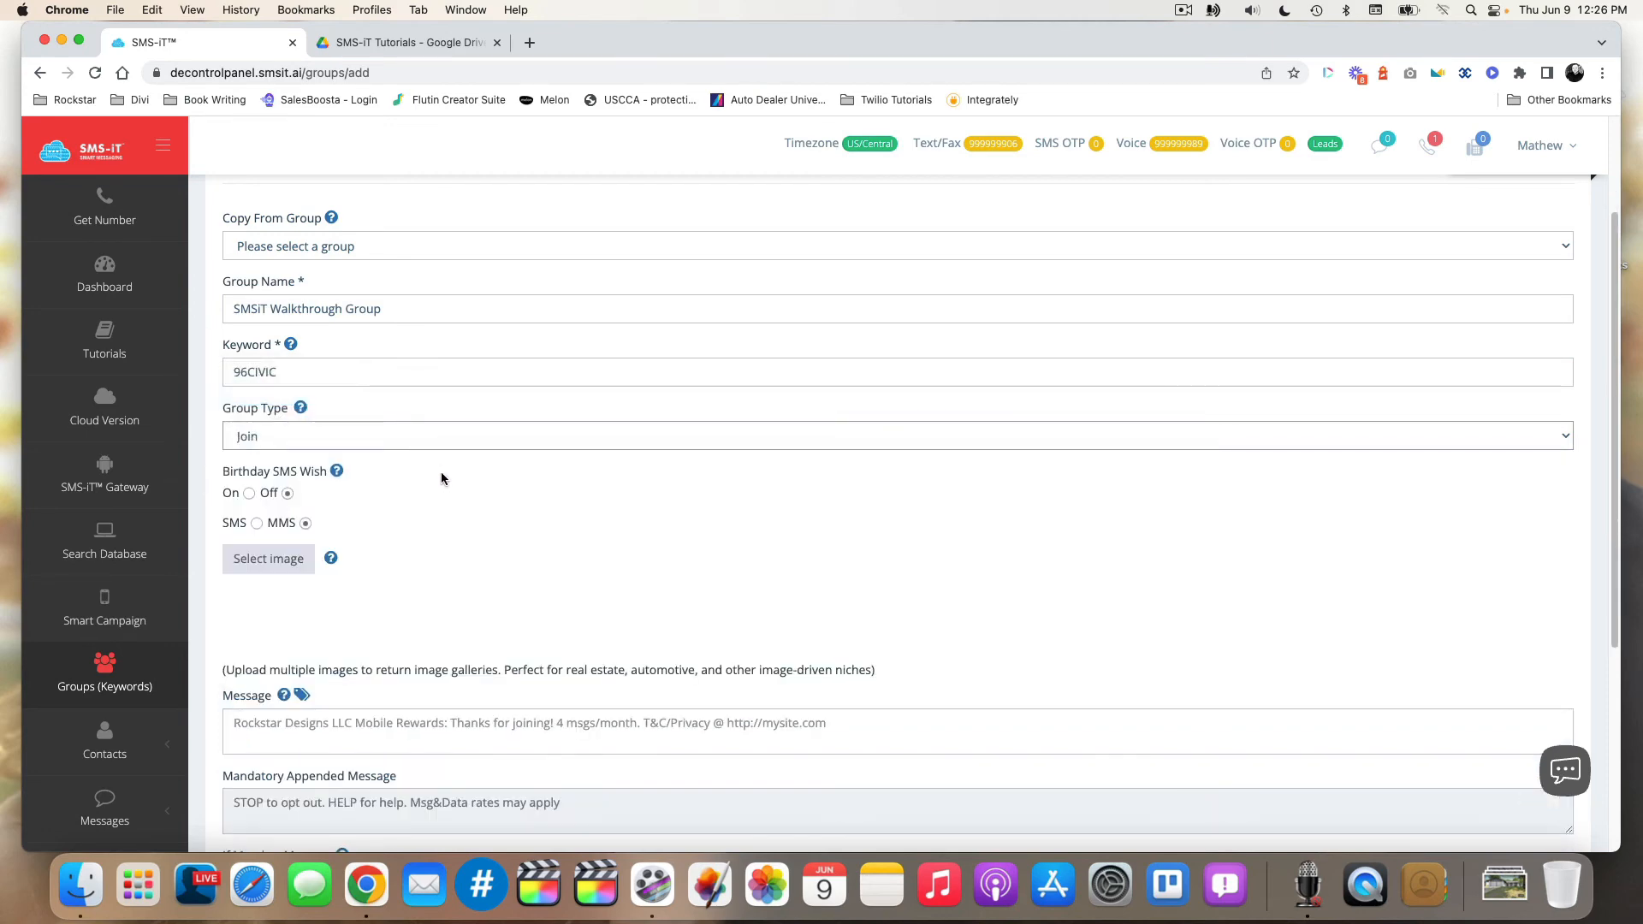
double_click(238, 374)
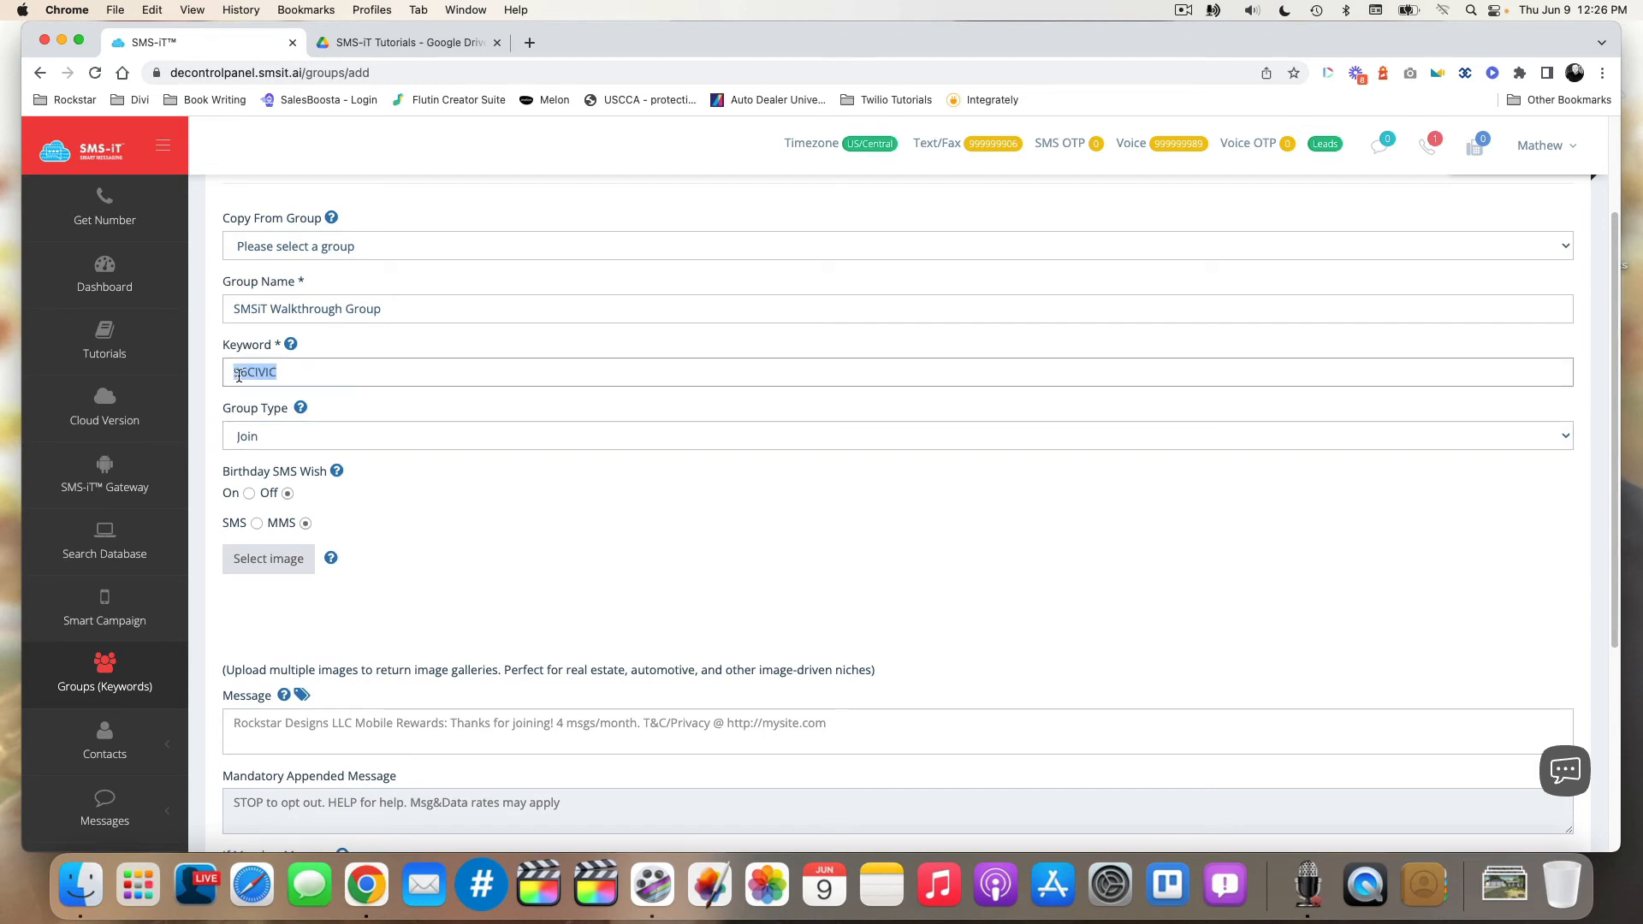
type("FAIR")
- Turn on the Birthday SMS Wish, read its help note, and set the message format to SMS
left_click(247, 495)
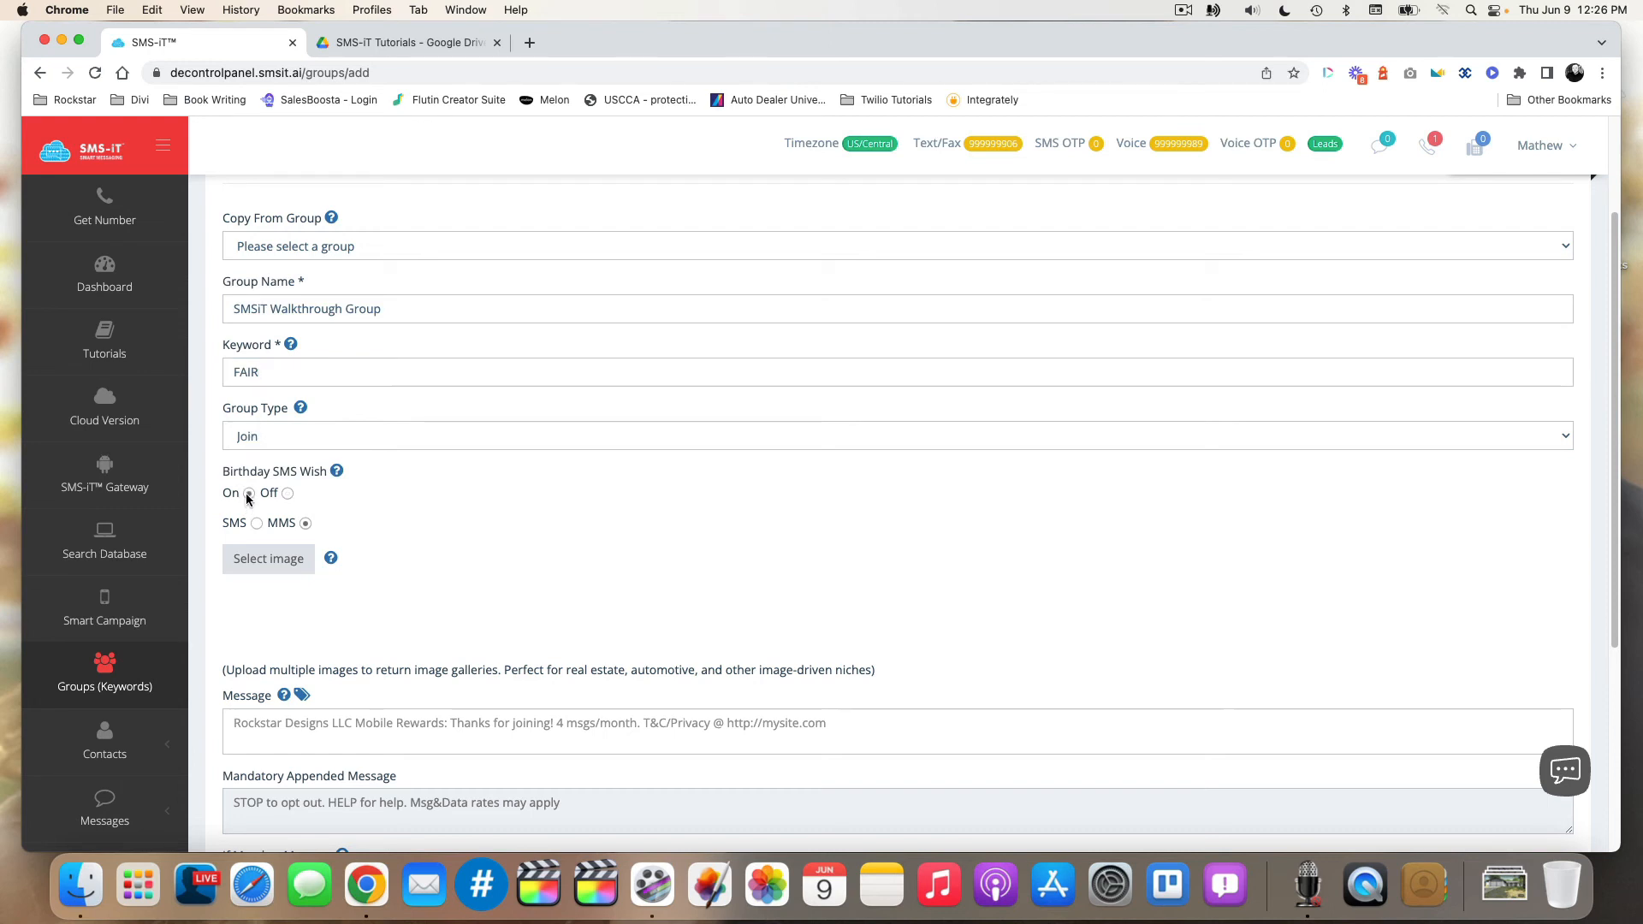
mouse_move(339, 472)
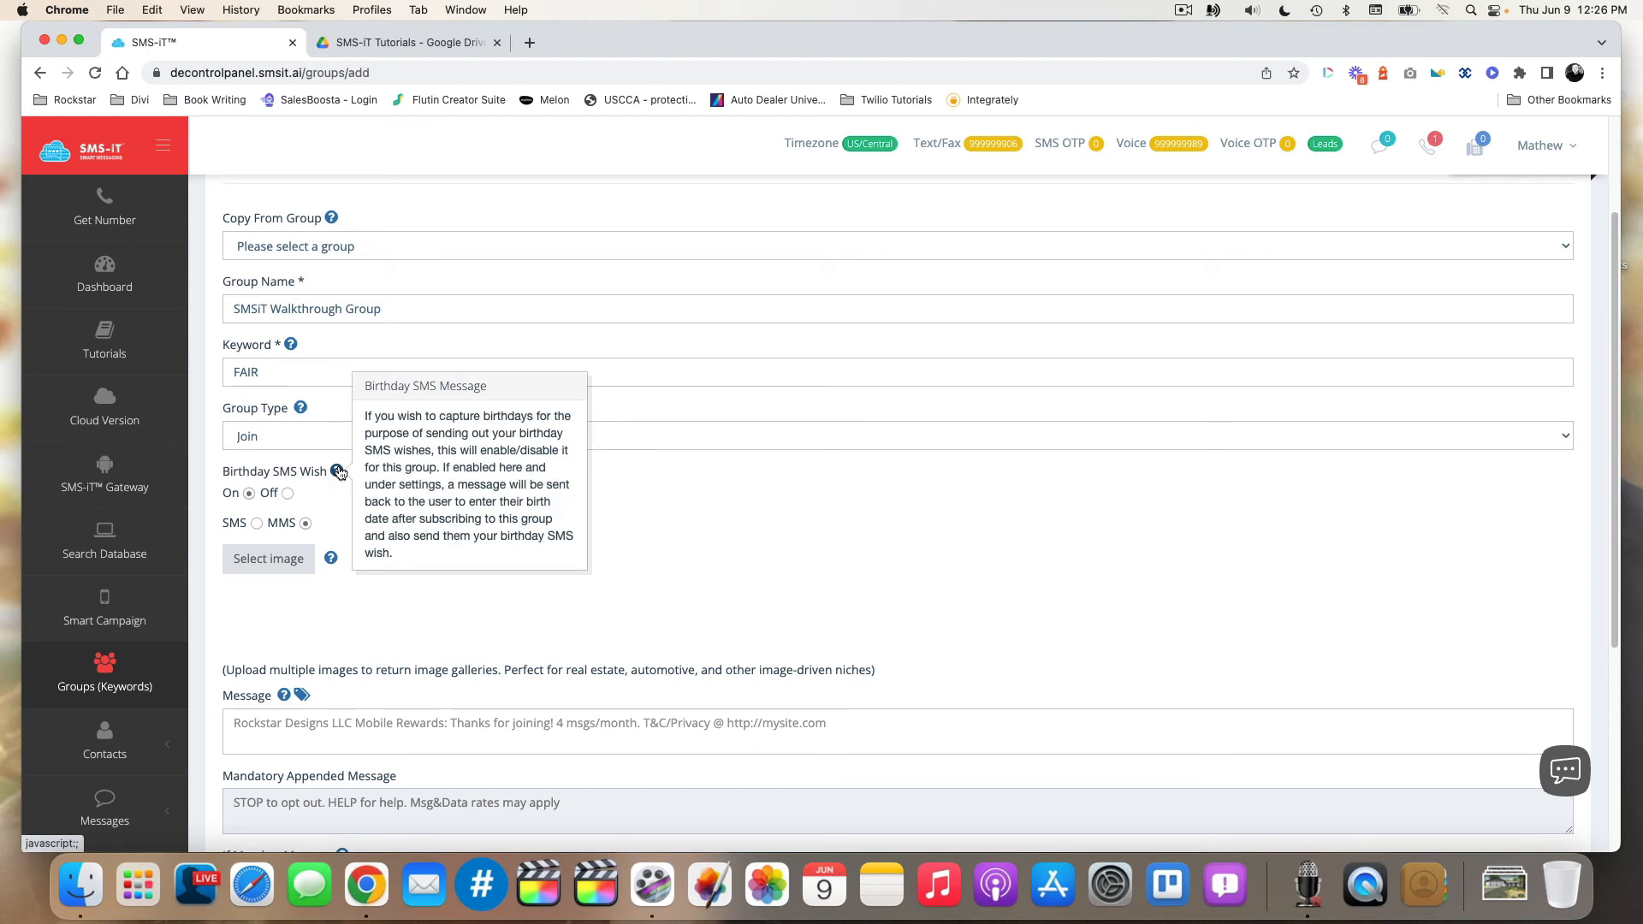
left_click(256, 524)
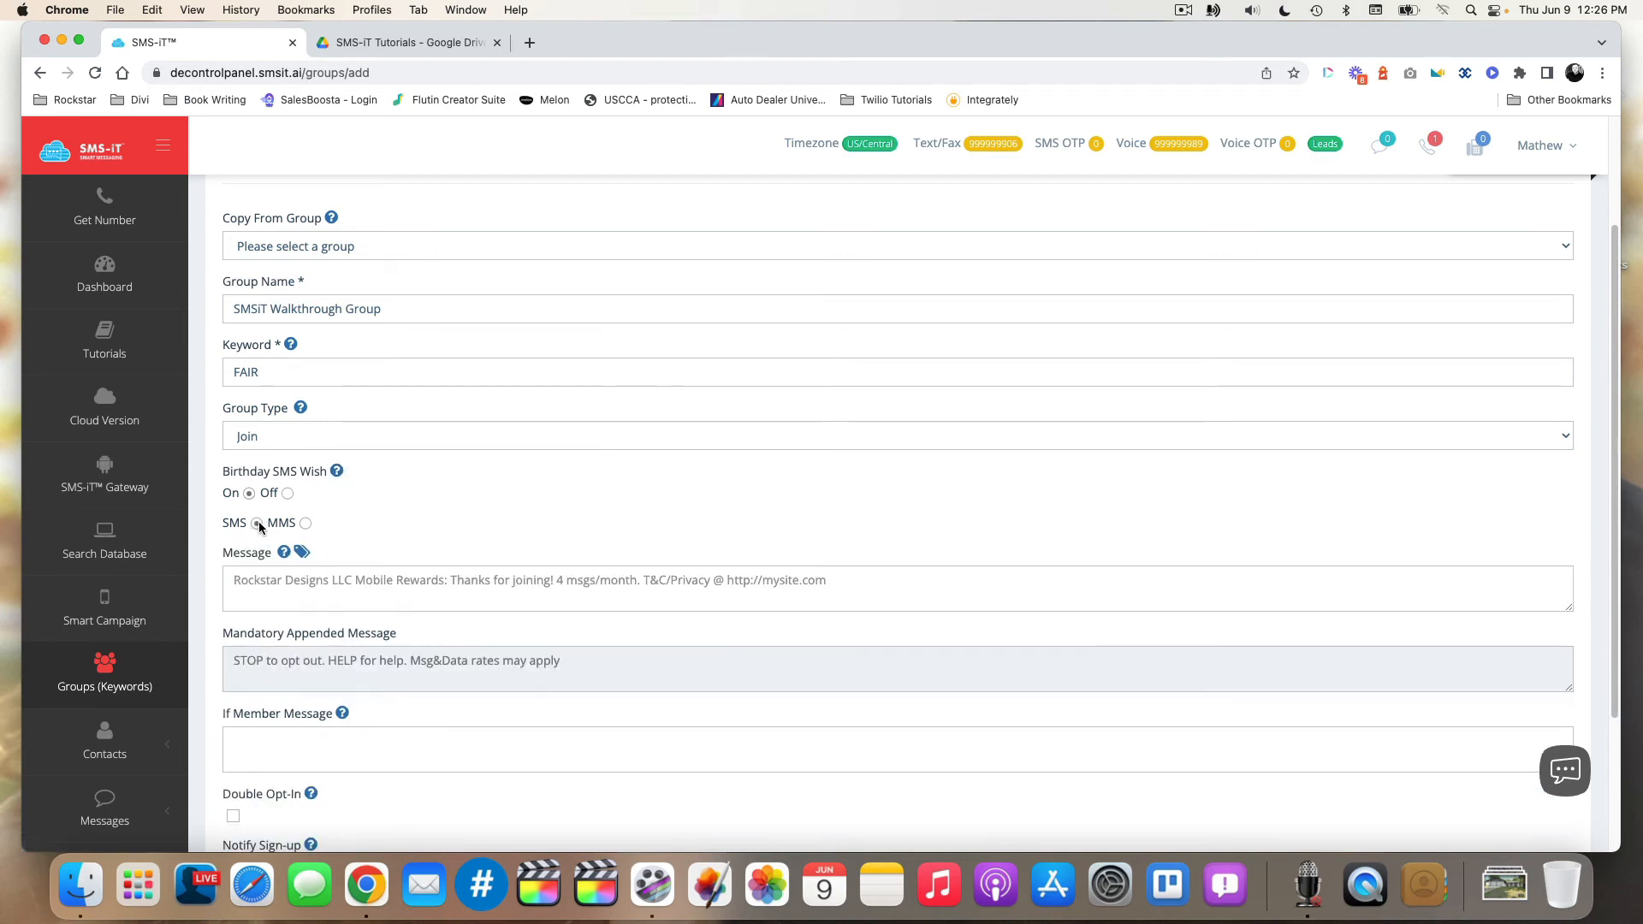
- Enter "Thanks for joining our text group. Show this at our store to get 10% off your purchase before 7/1/22" as the group message
left_click(254, 584)
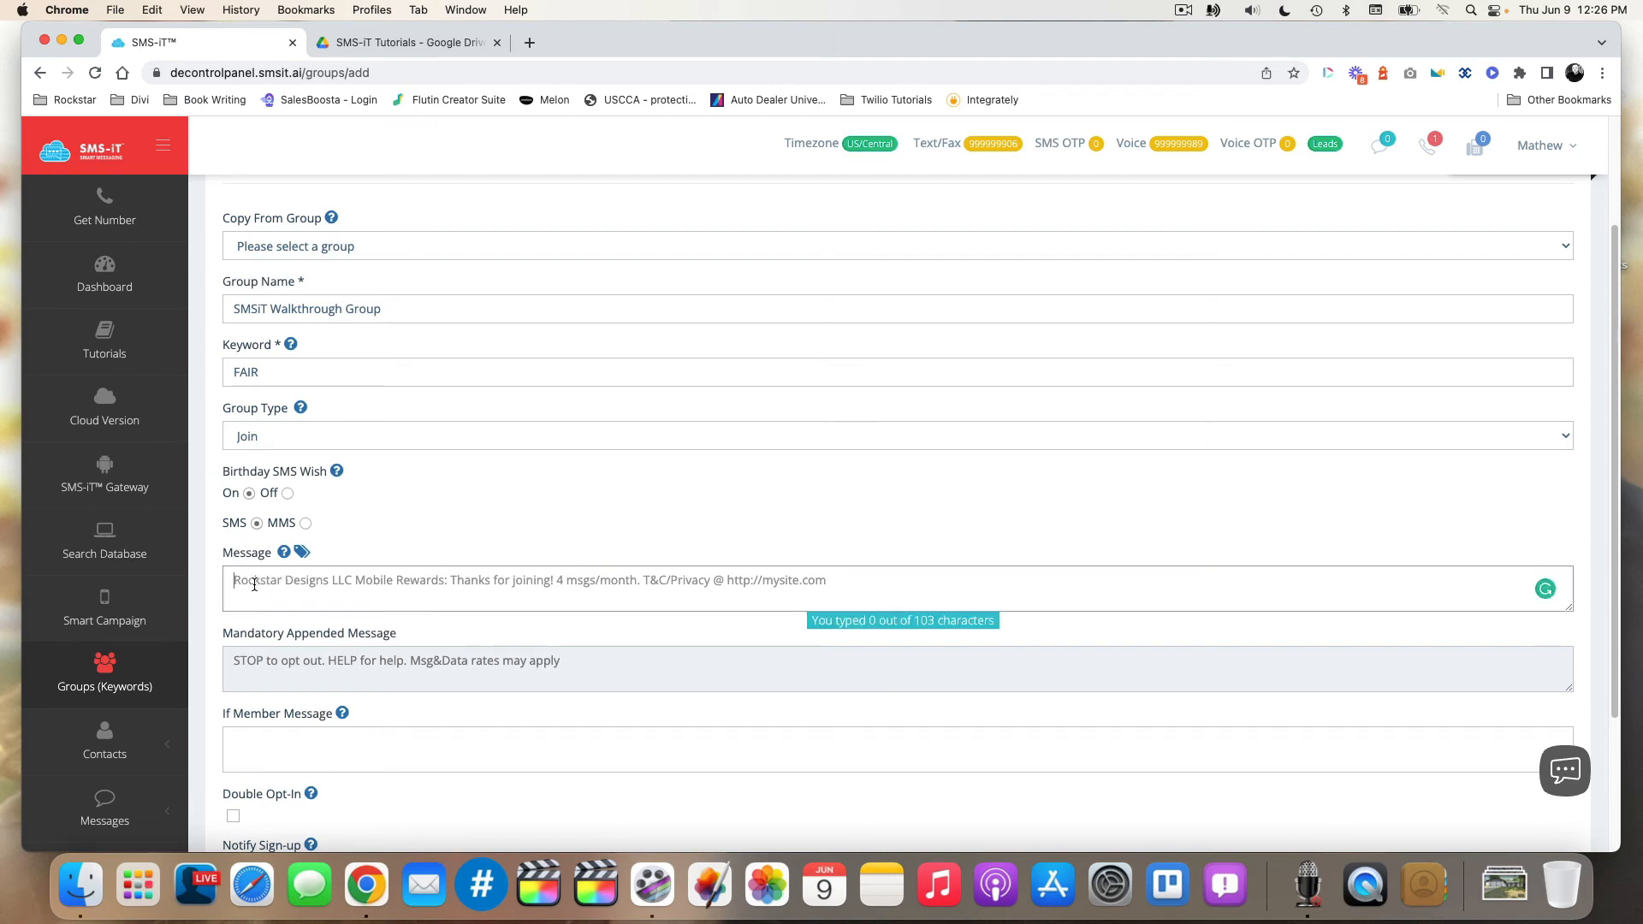
type("Thanks for ")
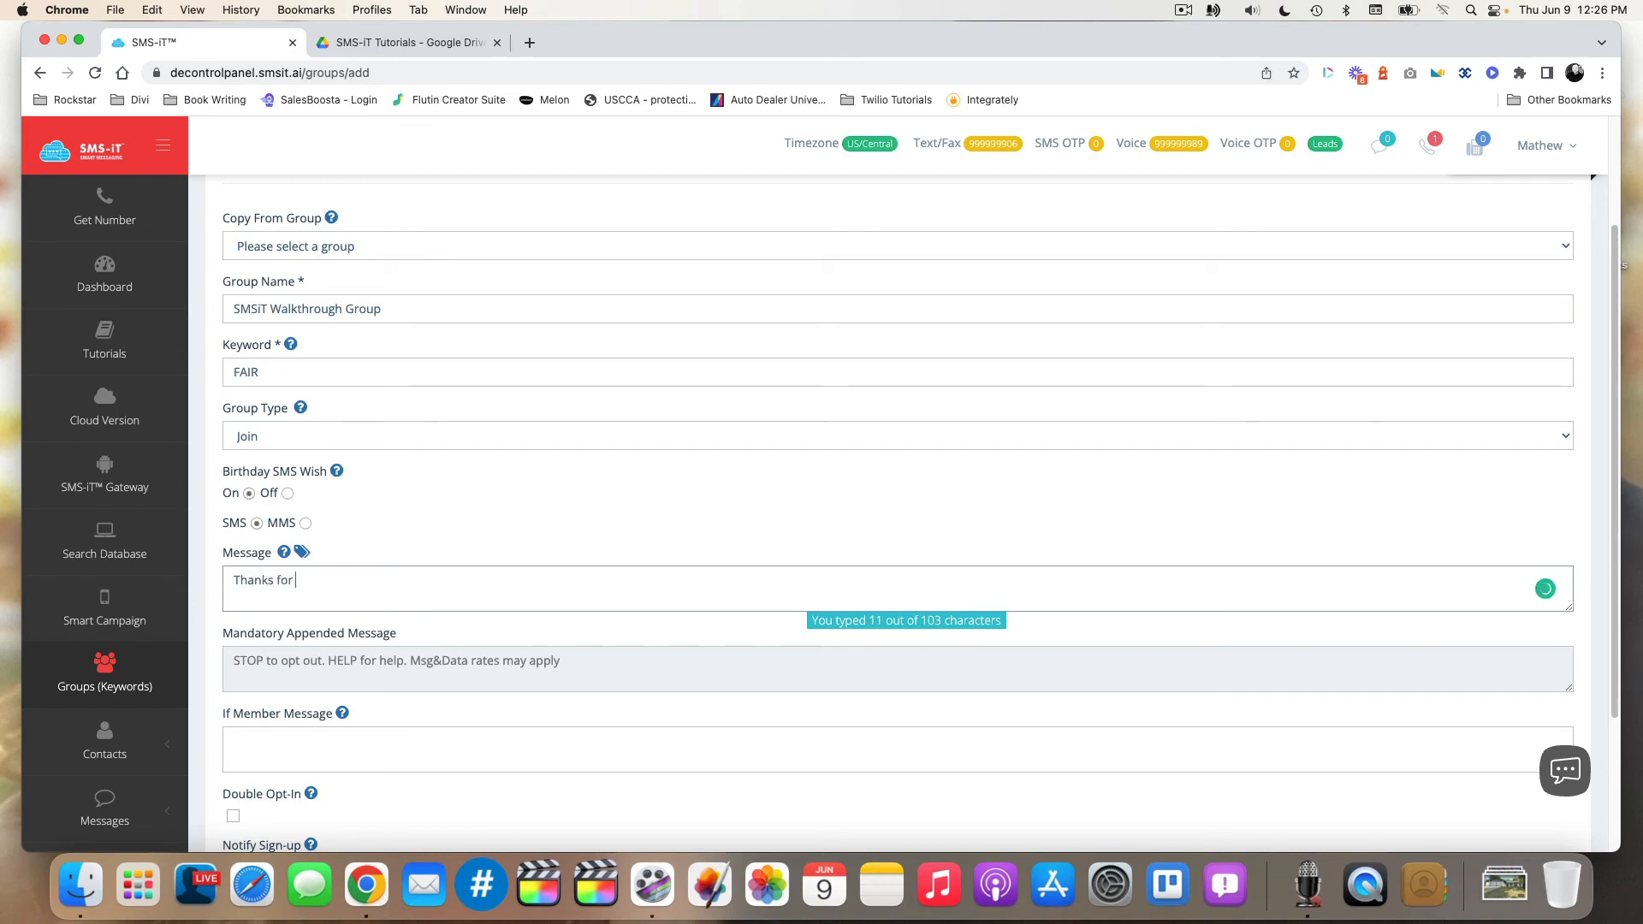
type("joining our ")
type("text group. ")
type("Here")
key("BackSpace")
key("BackSpace")
key("BackSpace")
key("BackSpace")
type("Show this at ")
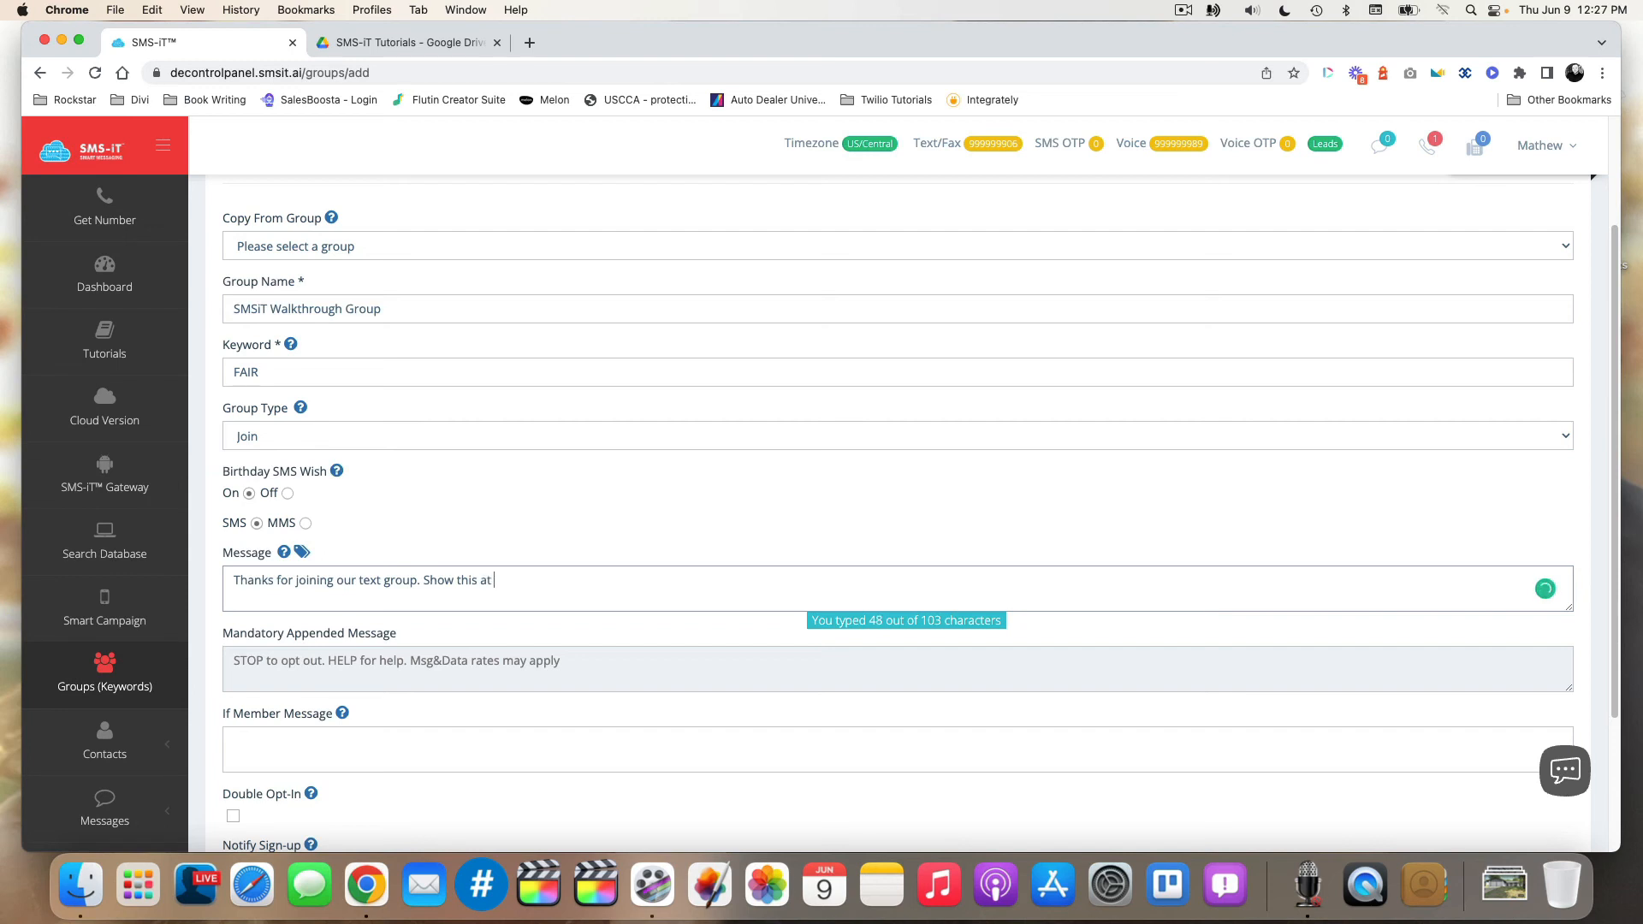
type("our store to get 10% off your purchase ")
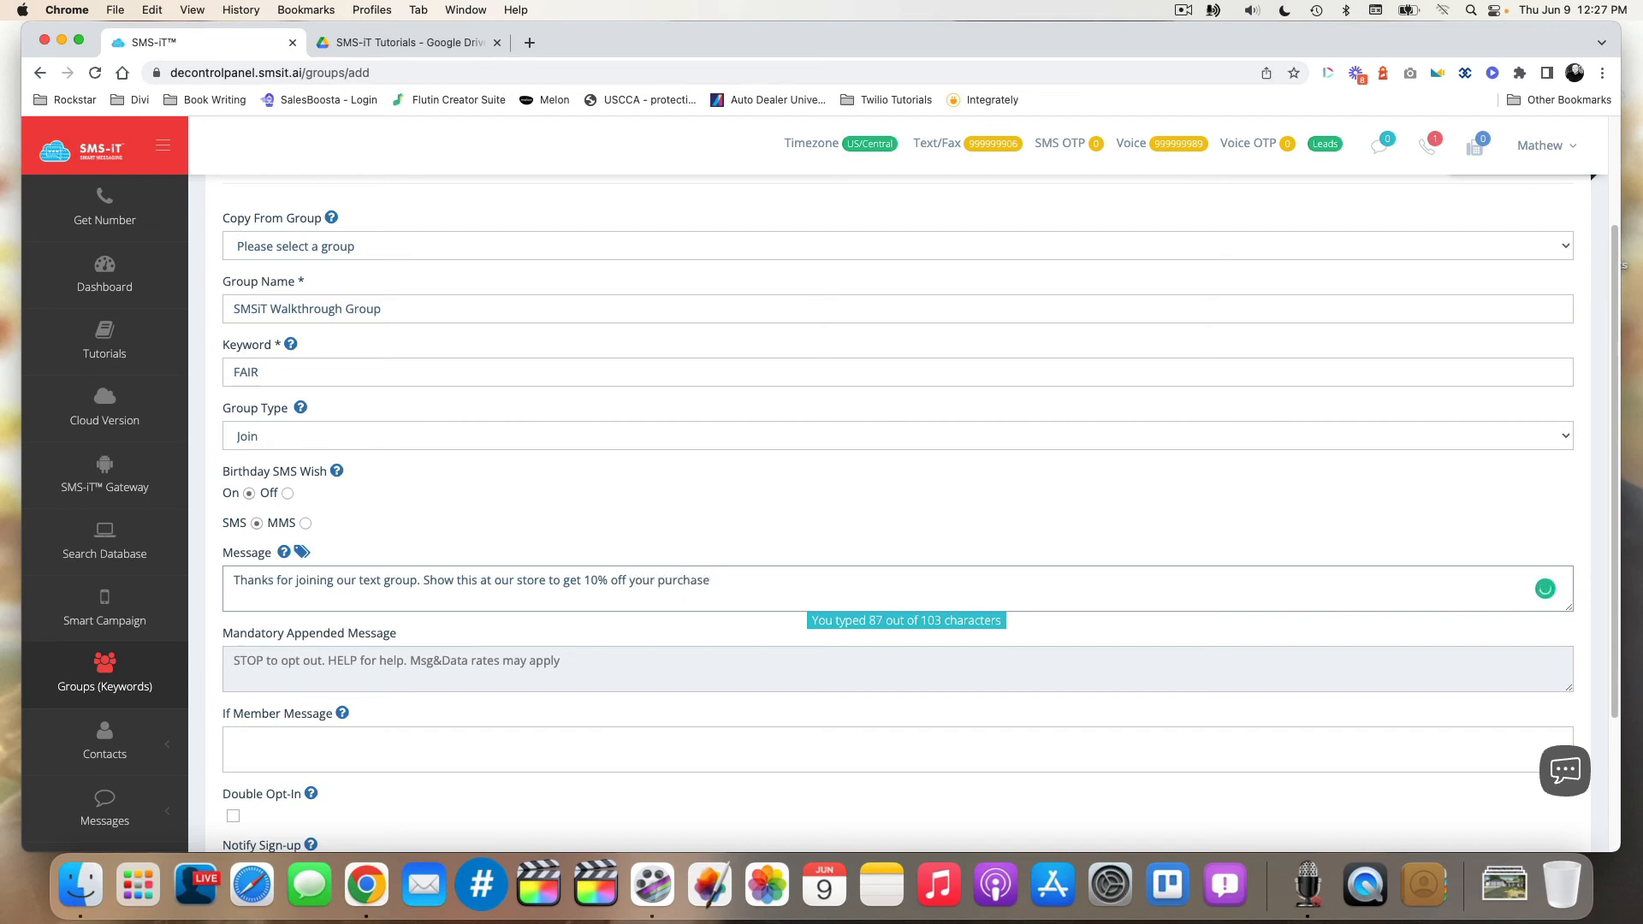
type("before 7/")
key("BackSpace")
type("1/22")
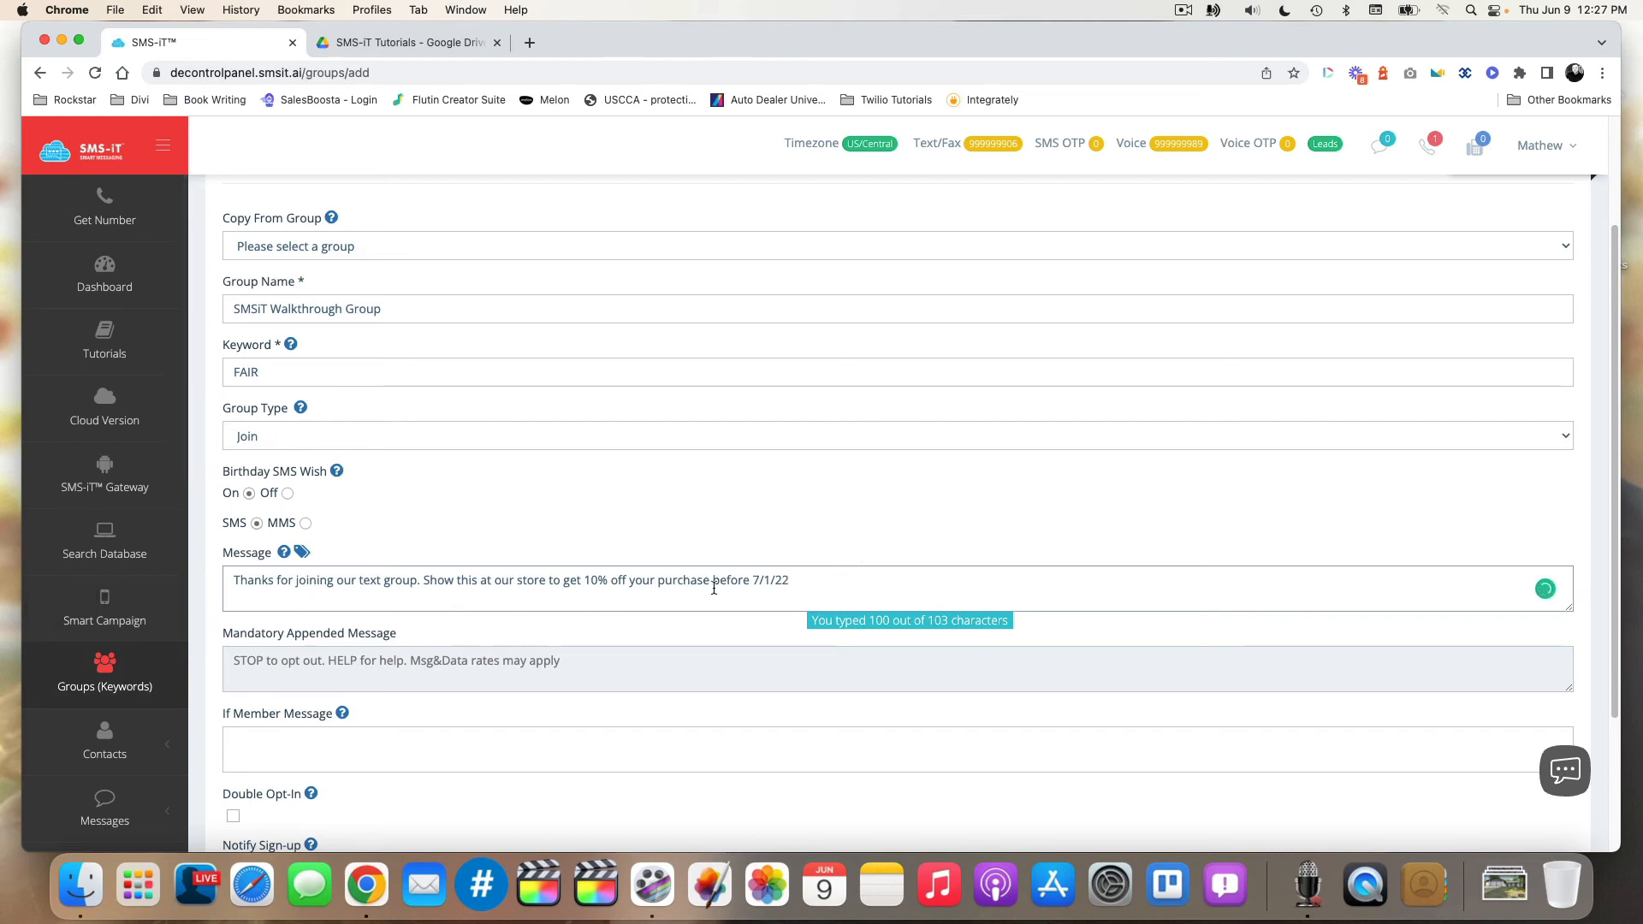
- Enter "You've already joined our group. Hope to see you at ABC Thrift Store Soon." as the If Member Message
scroll(601, 595, "down", 1)
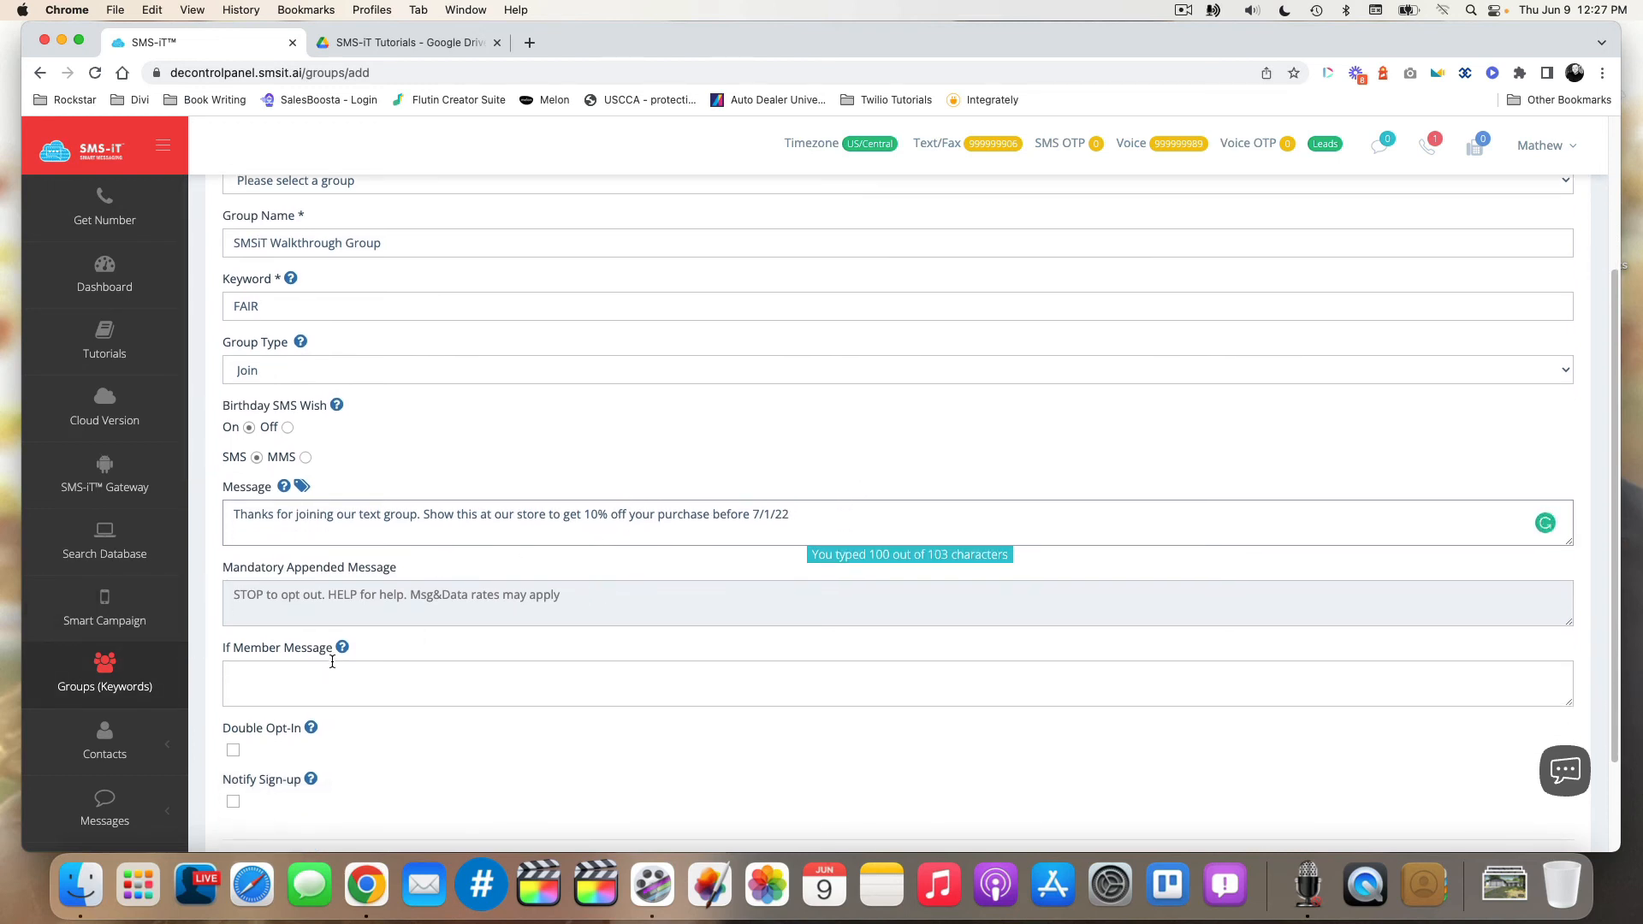
left_click(283, 683)
type("You've ")
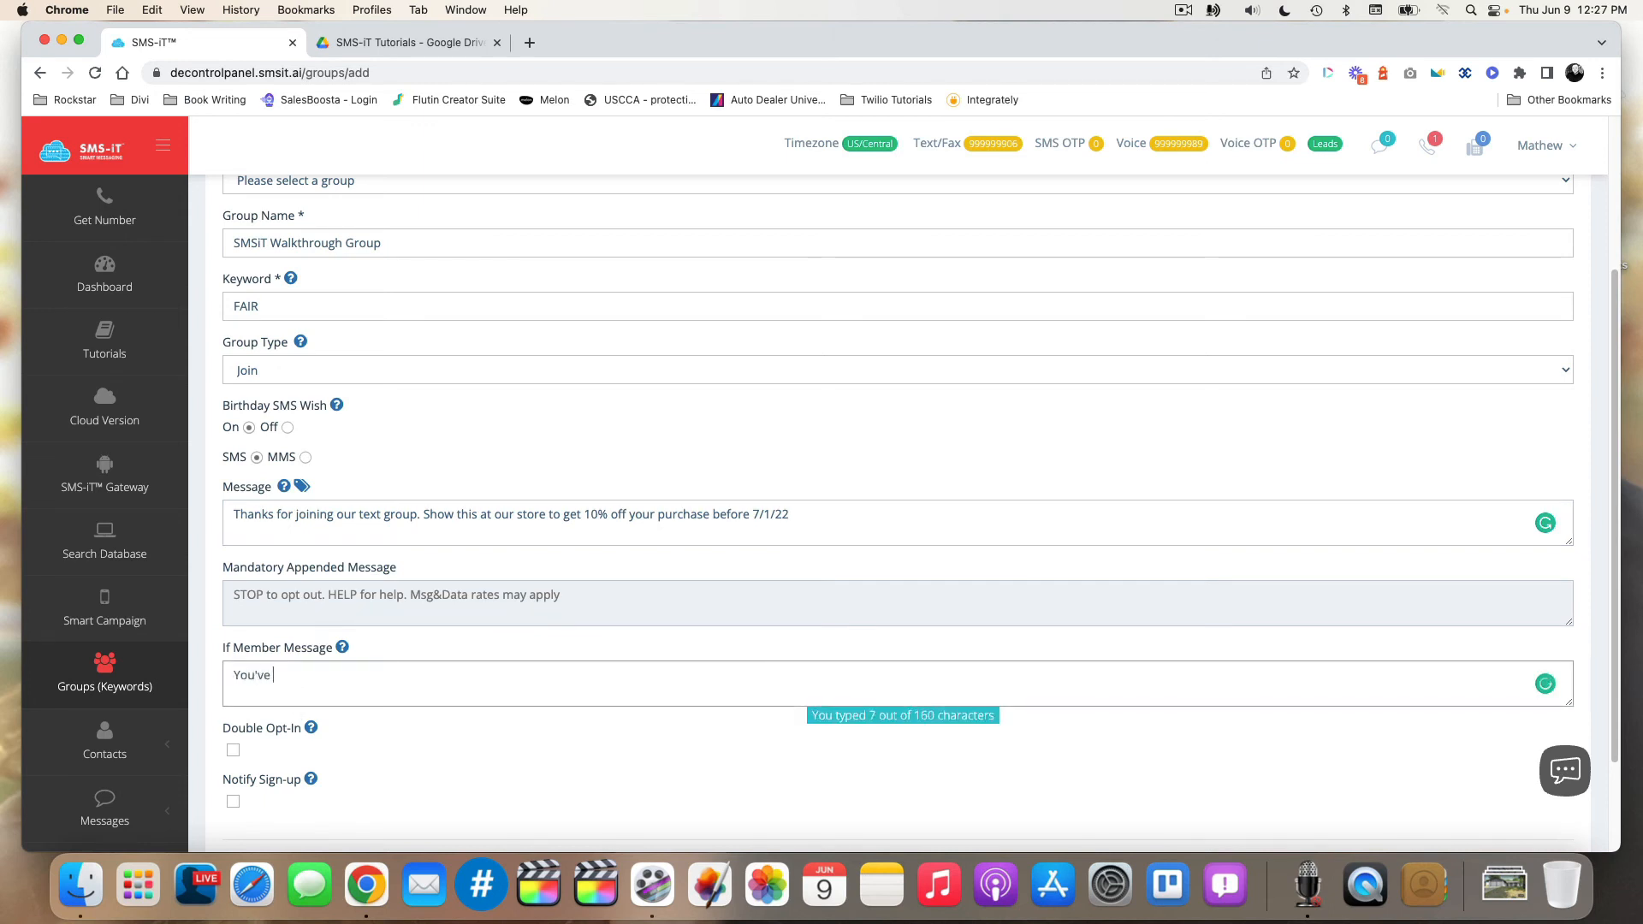
type("already joined")
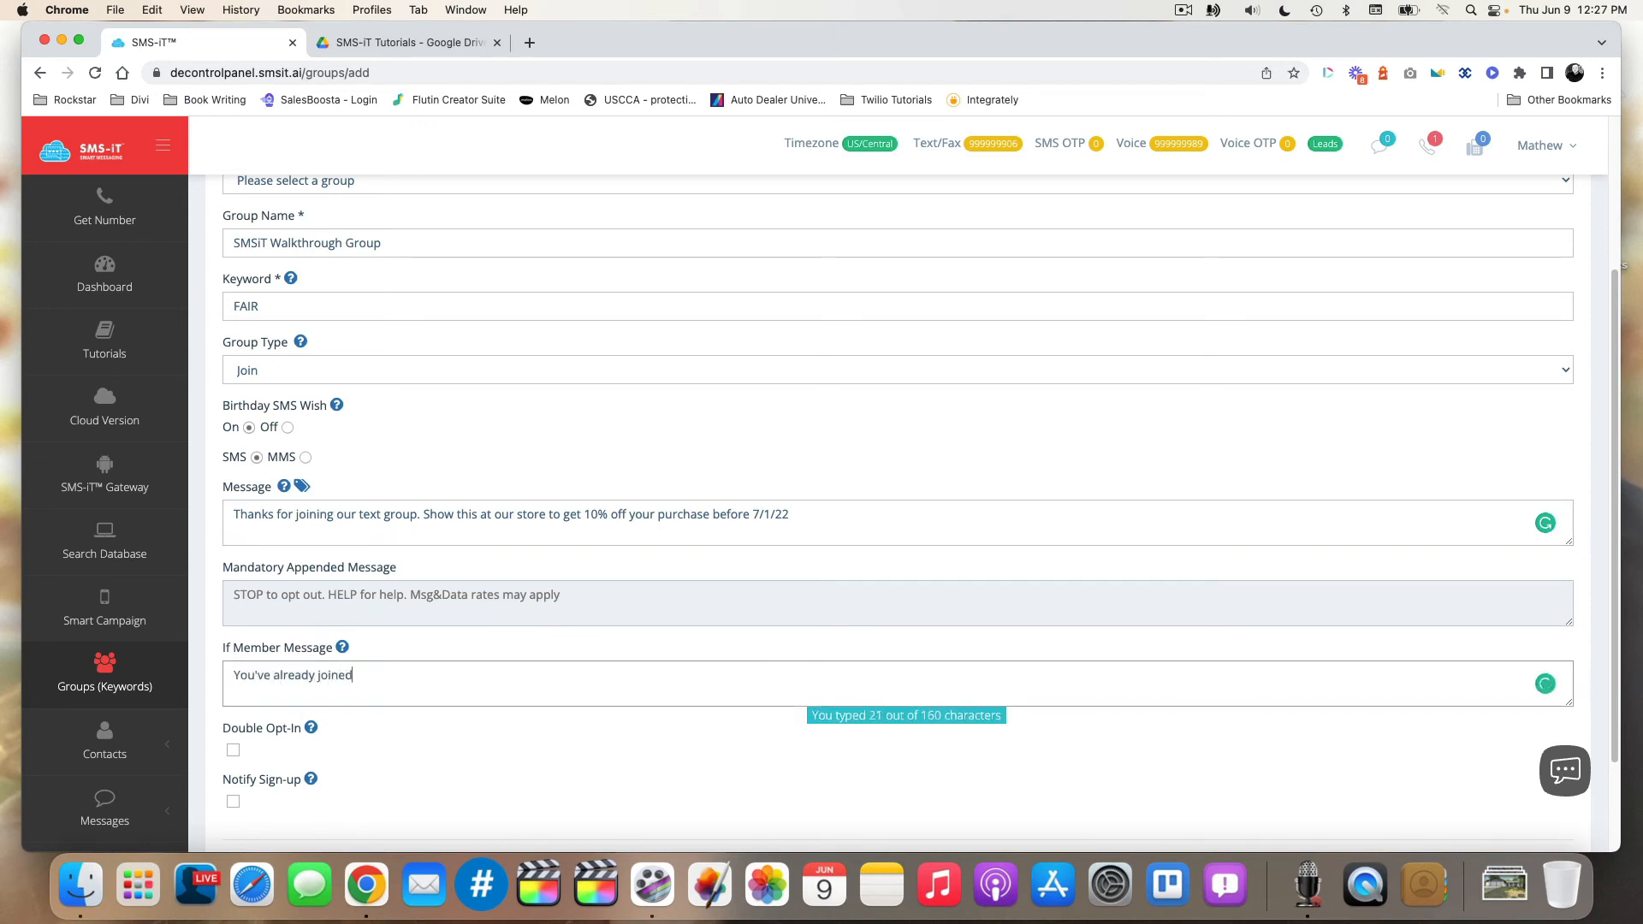
type(" our grroup")
key("BackSpace")
key("BackSpace")
key("BackSpace")
key("BackSpace")
type("oup. Hope to see you at ABC Thrift Store ")
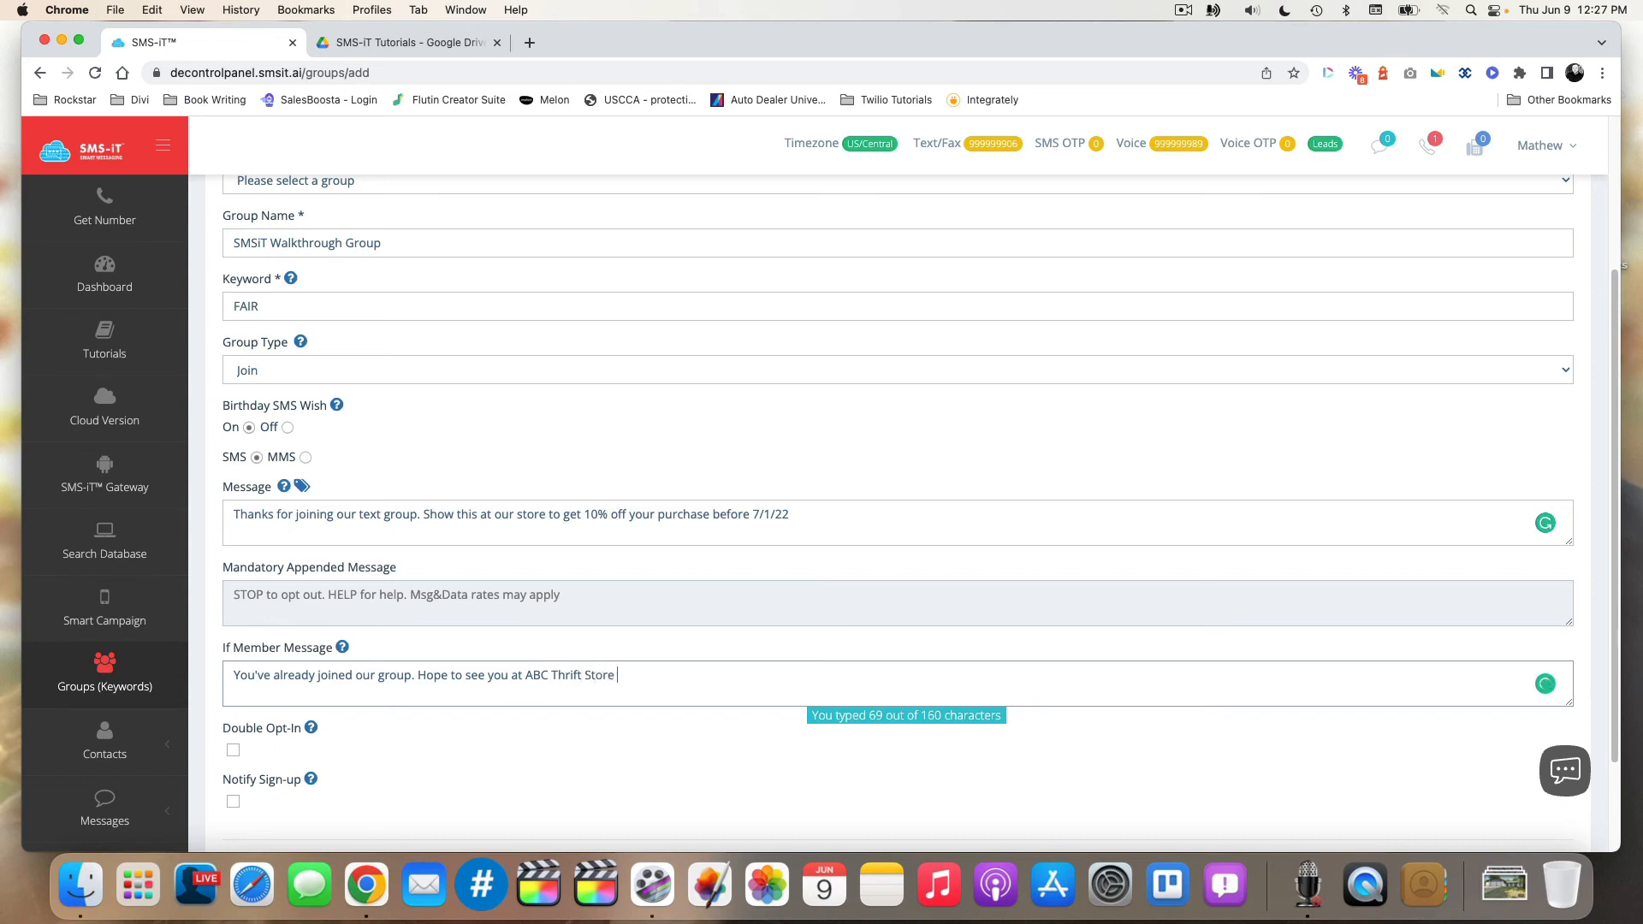
type("Soon.")
left_click_drag(233, 514, 810, 539)
scroll(700, 612, "down", 2)
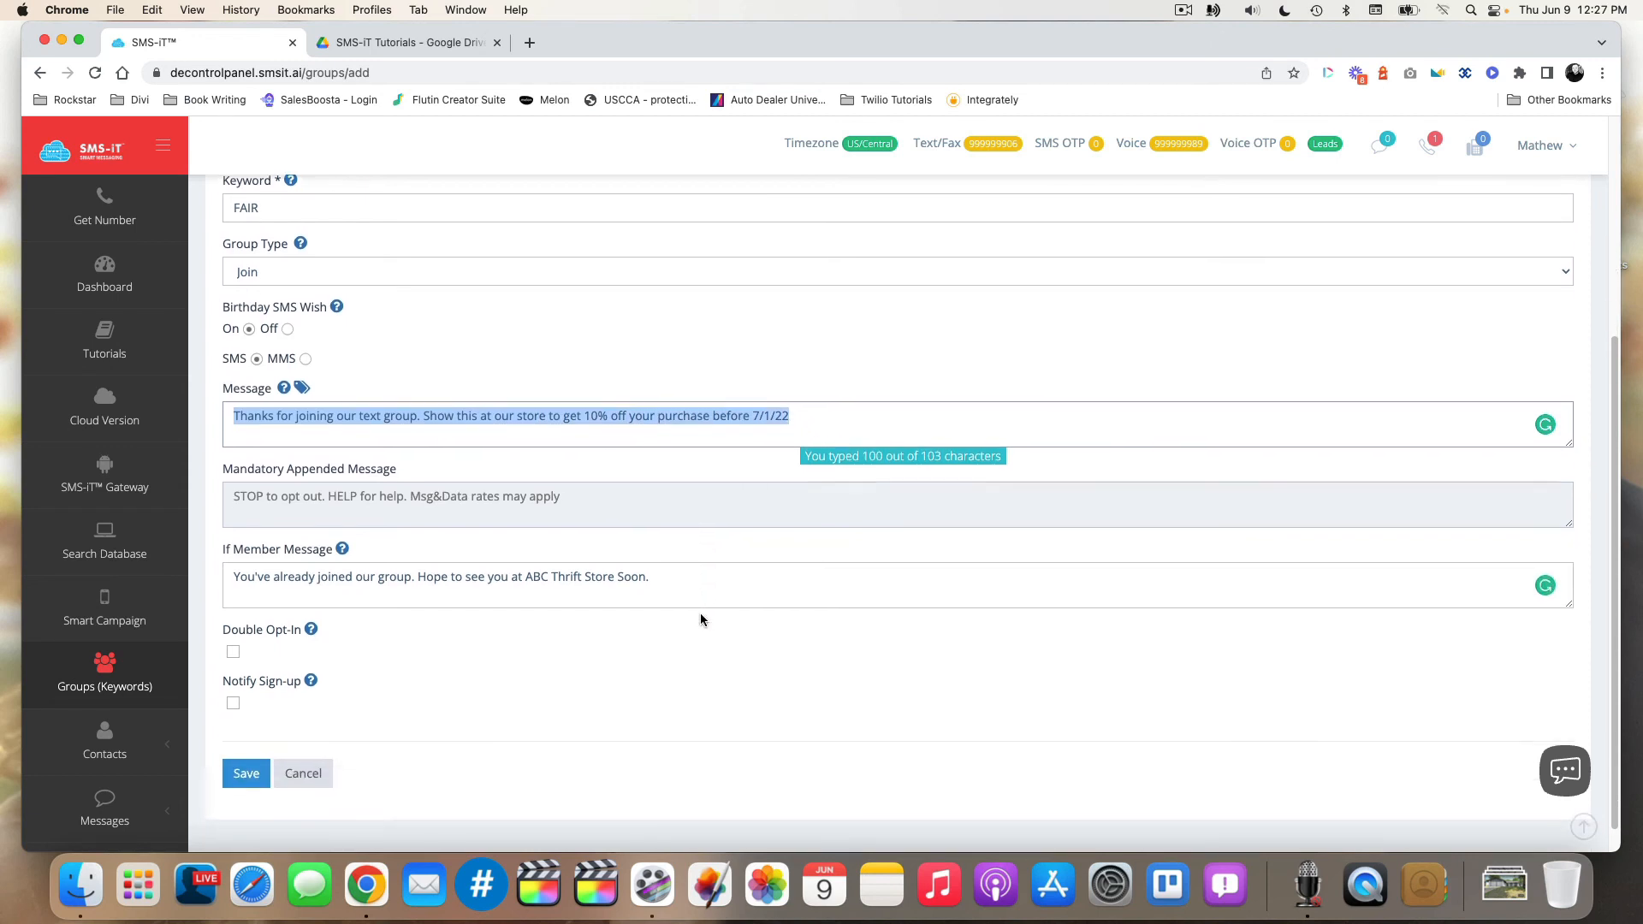
left_click(233, 576)
left_click_drag(233, 576, 668, 580)
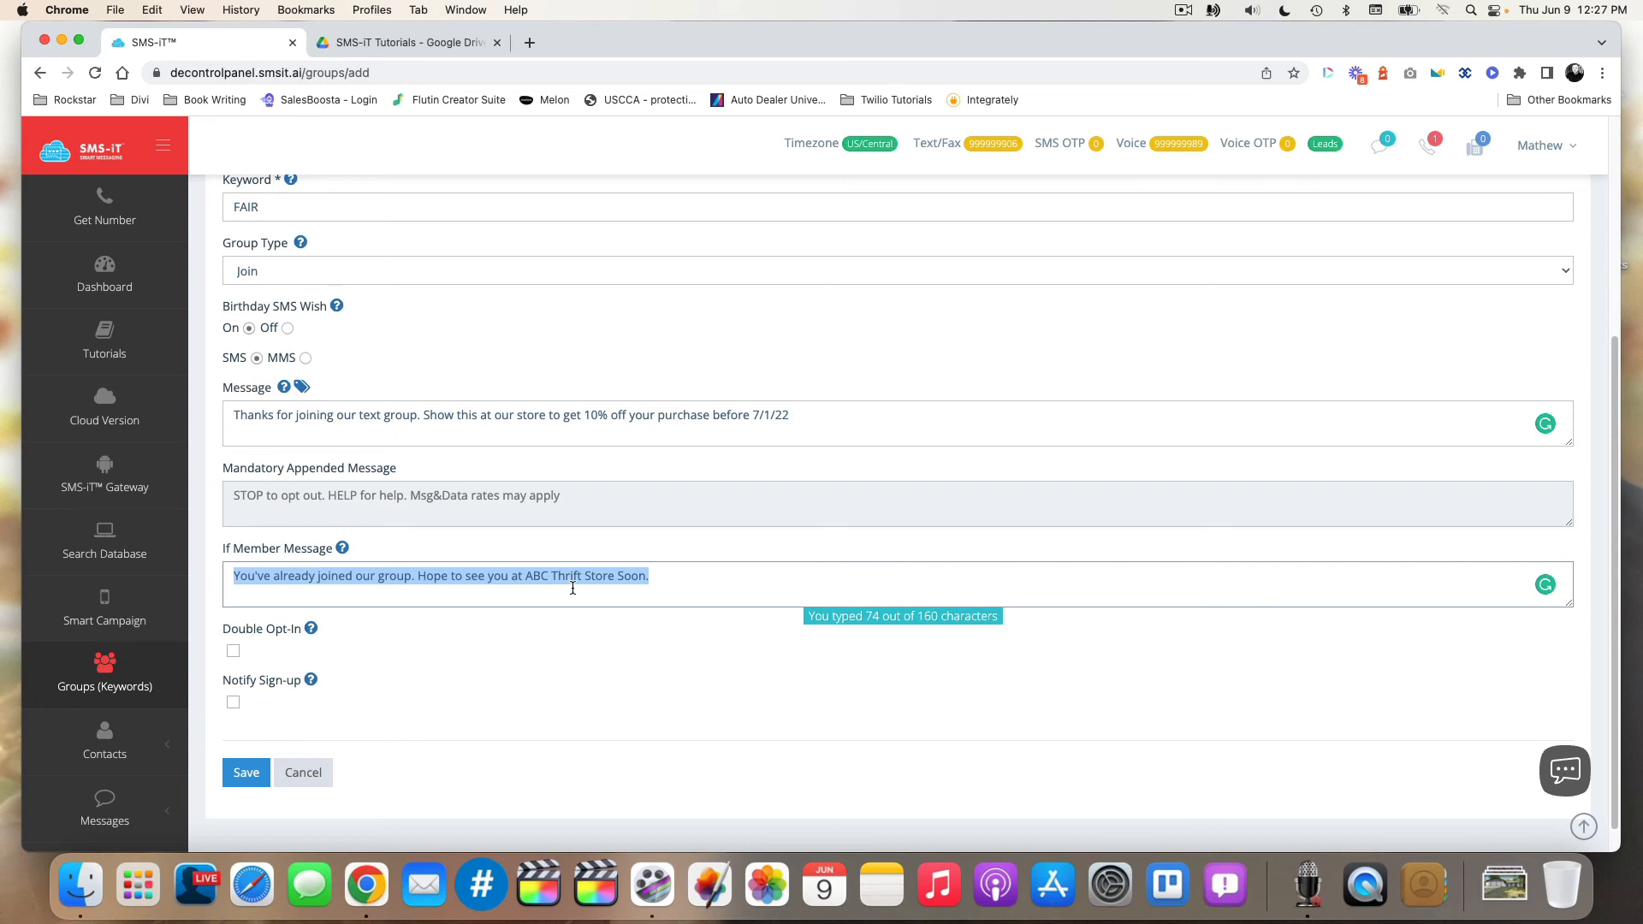
left_click(393, 656)
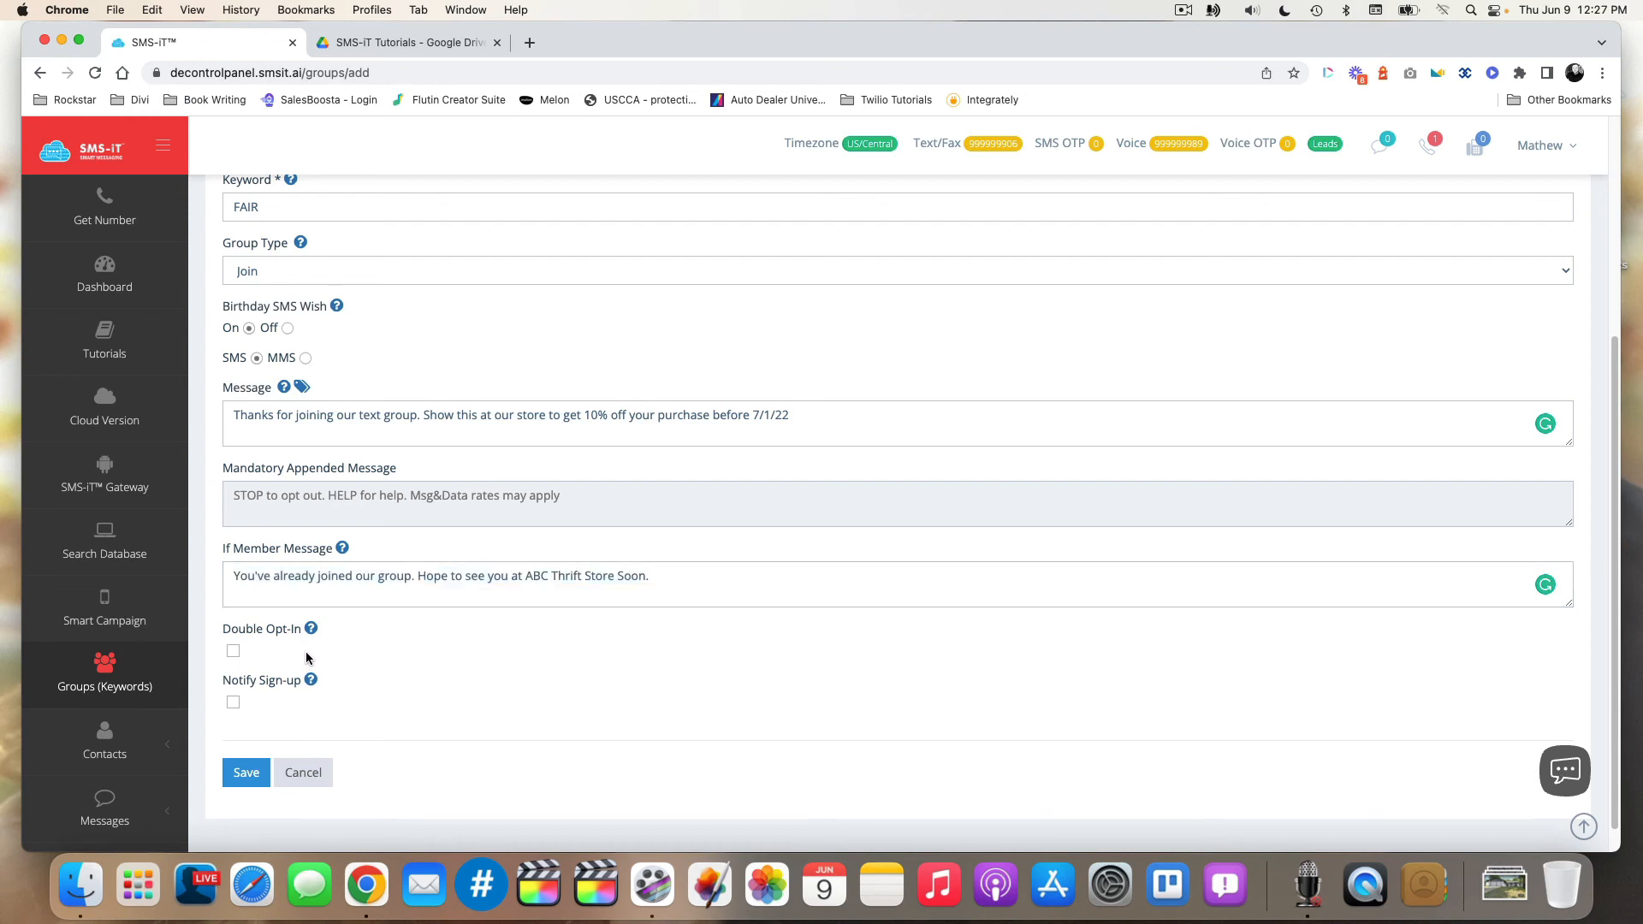
- Read the Double Opt-In and Notify Sign-up help notes and save the group with both options off
mouse_move(312, 631)
mouse_move(310, 683)
left_click(232, 704)
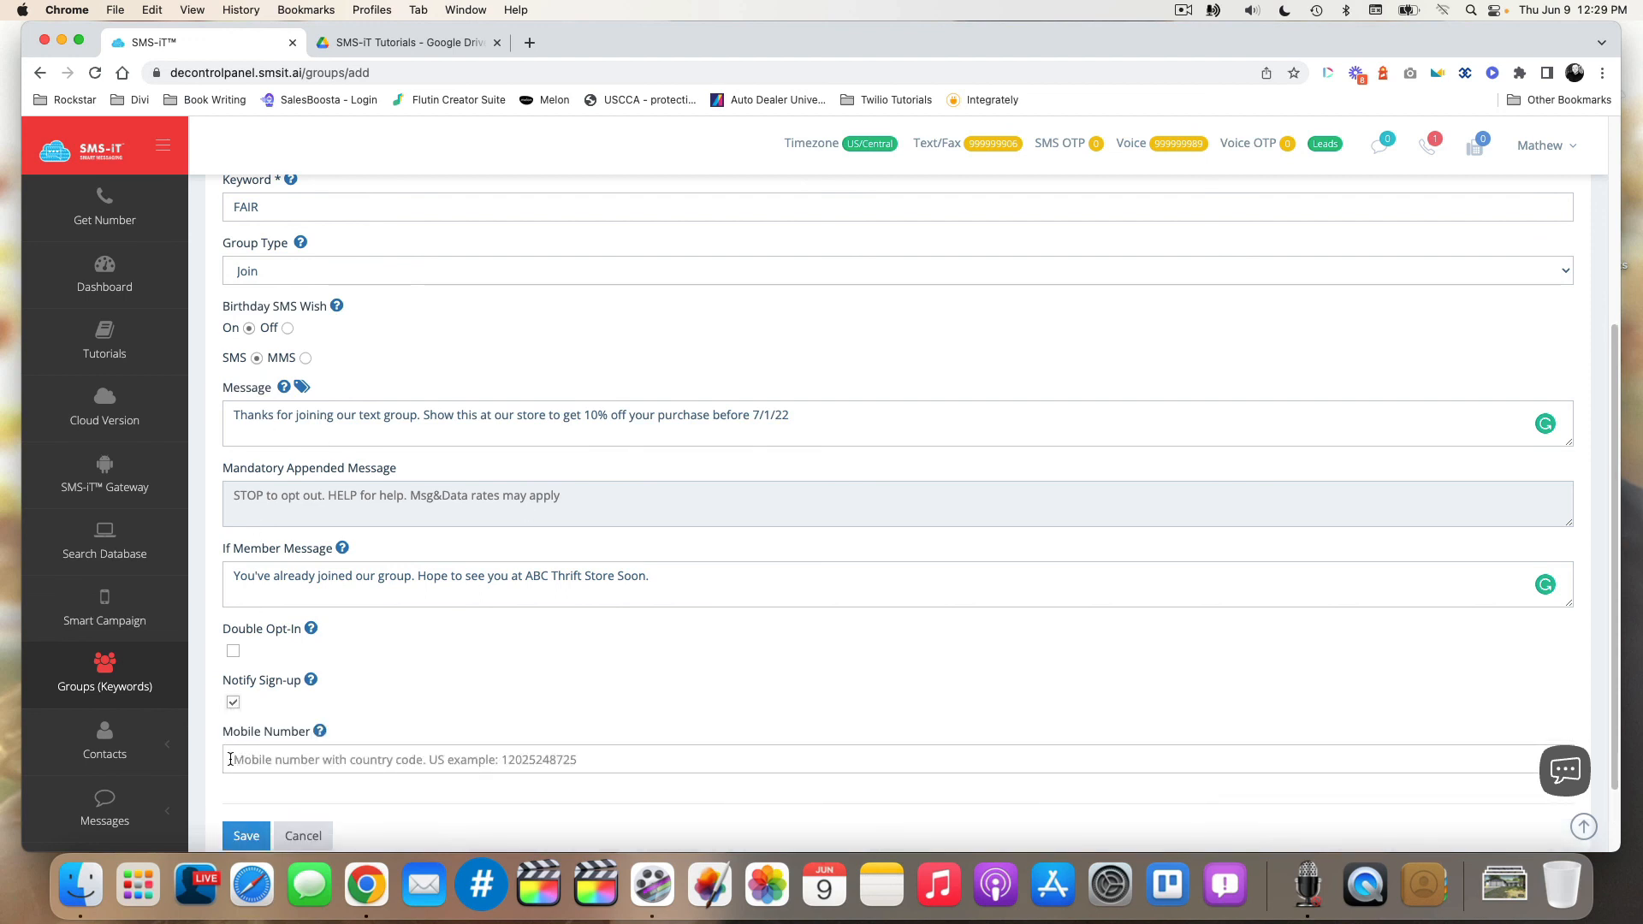
left_click(233, 702)
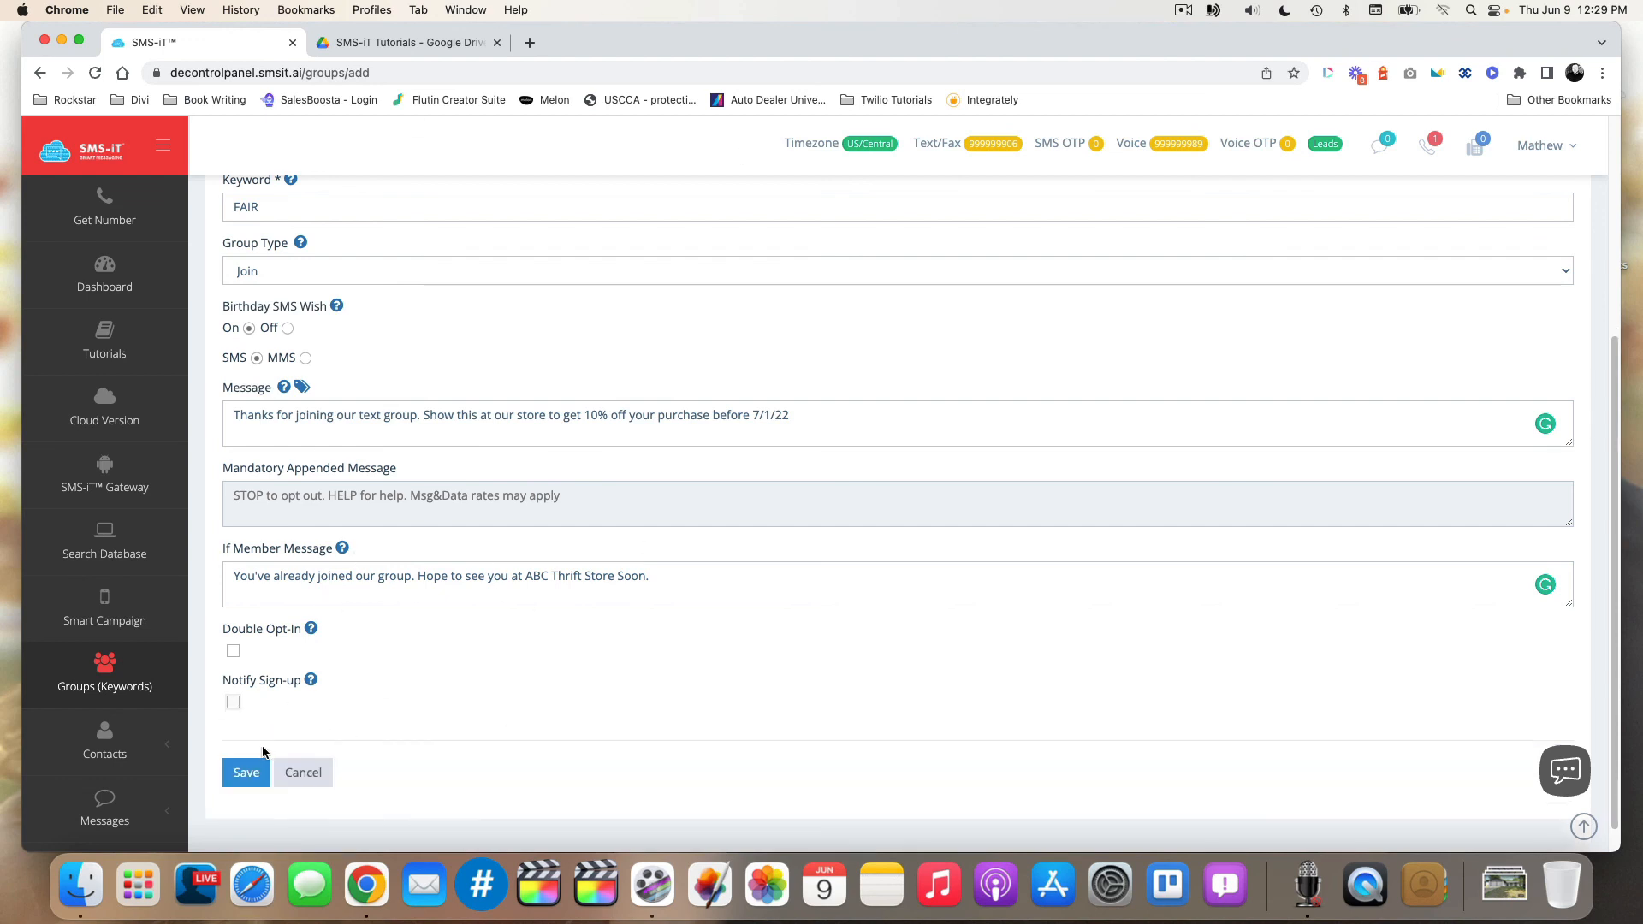
left_click(247, 775)
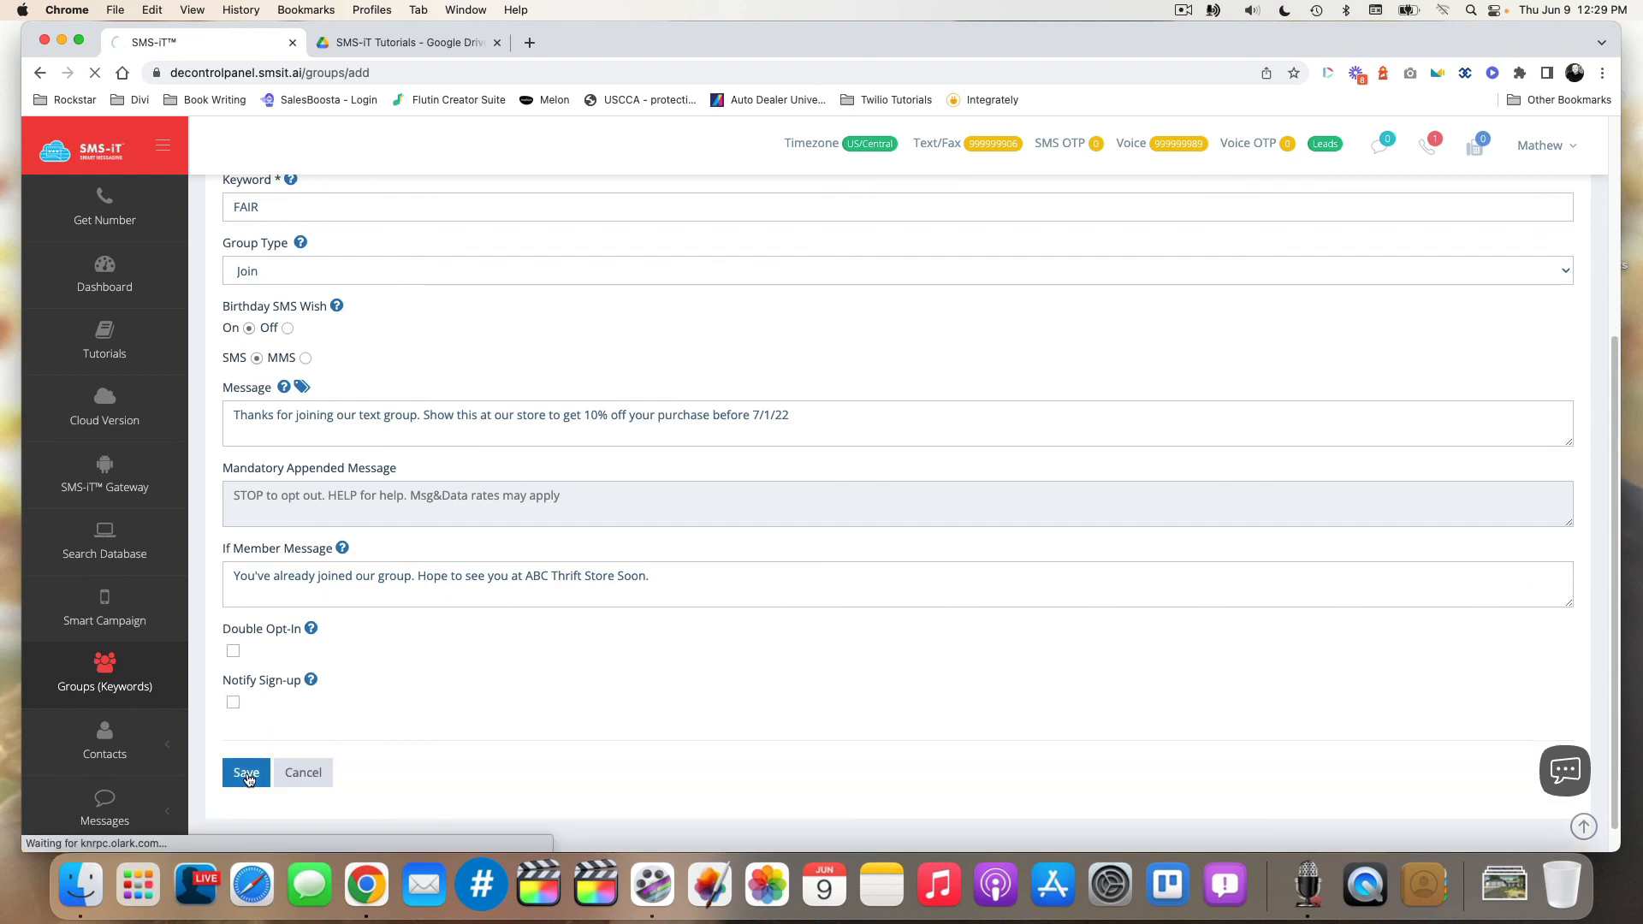